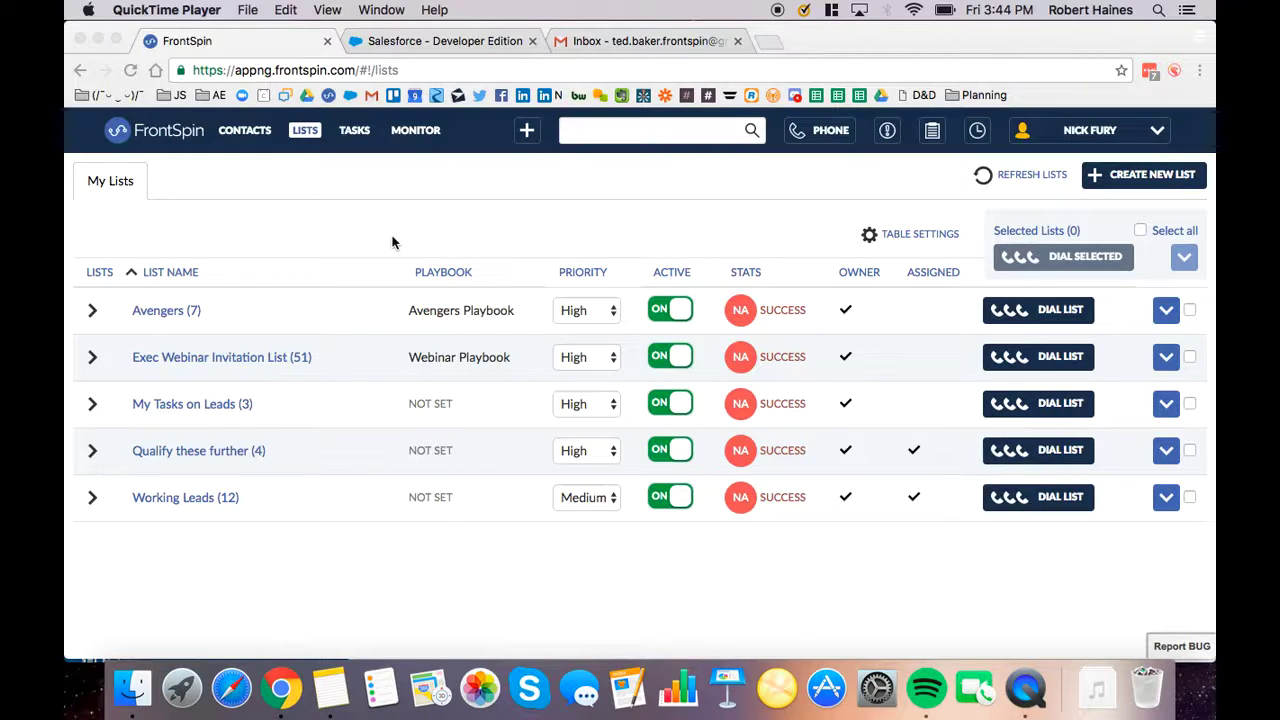
# - Check the Salesforce home page and expand the FrontSpin Exec Webinar Invitation List down to the contacts in its Email: Webinar Invitation step
pyautogui.click(429, 40)
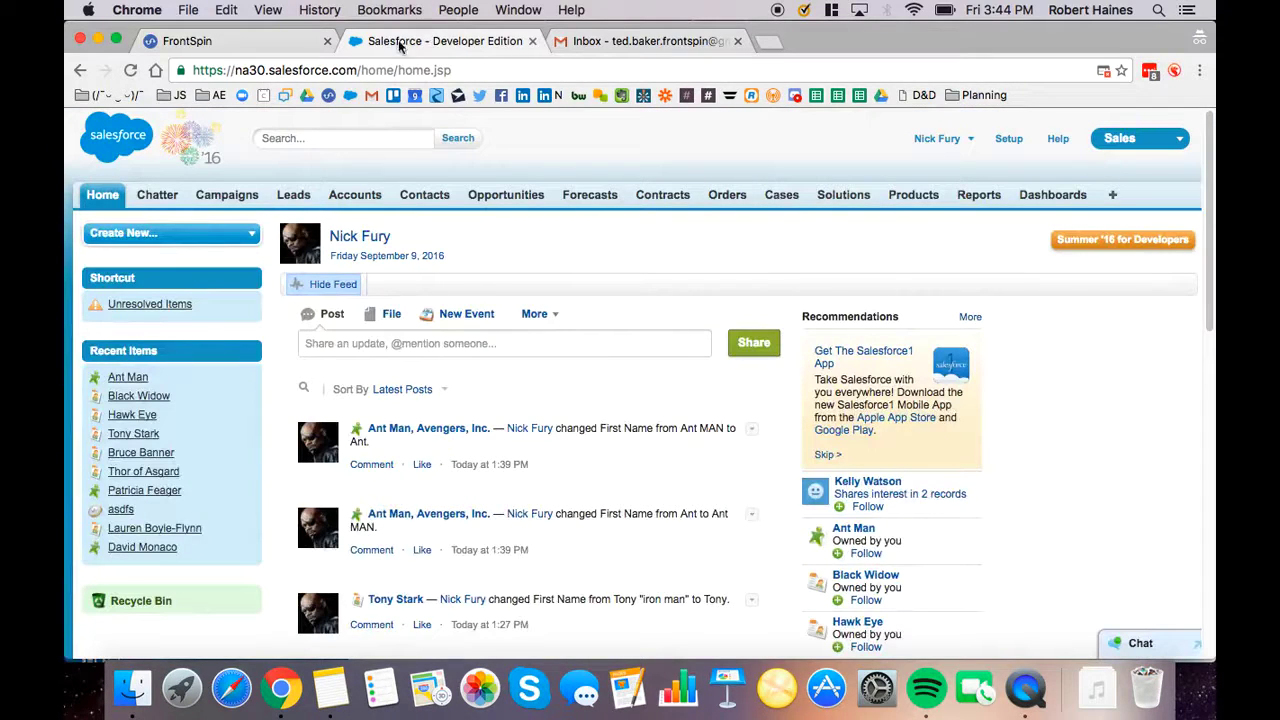
pyautogui.click(285, 41)
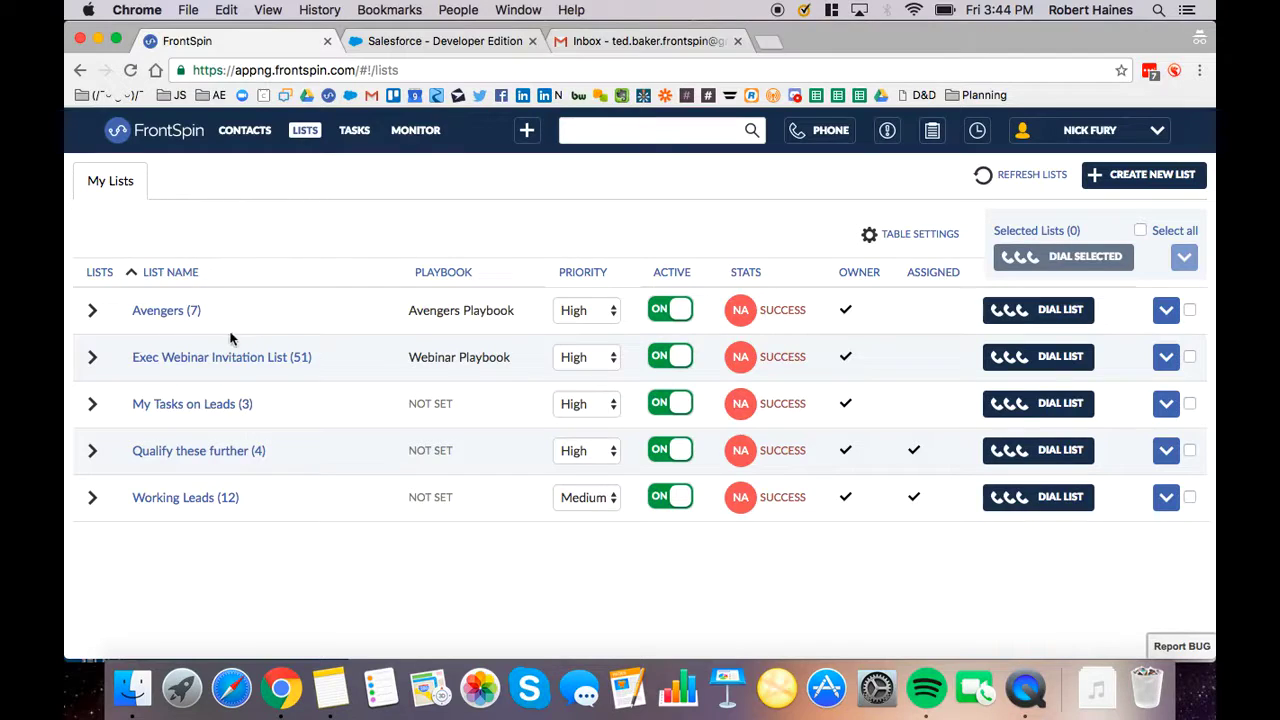
pyautogui.click(93, 358)
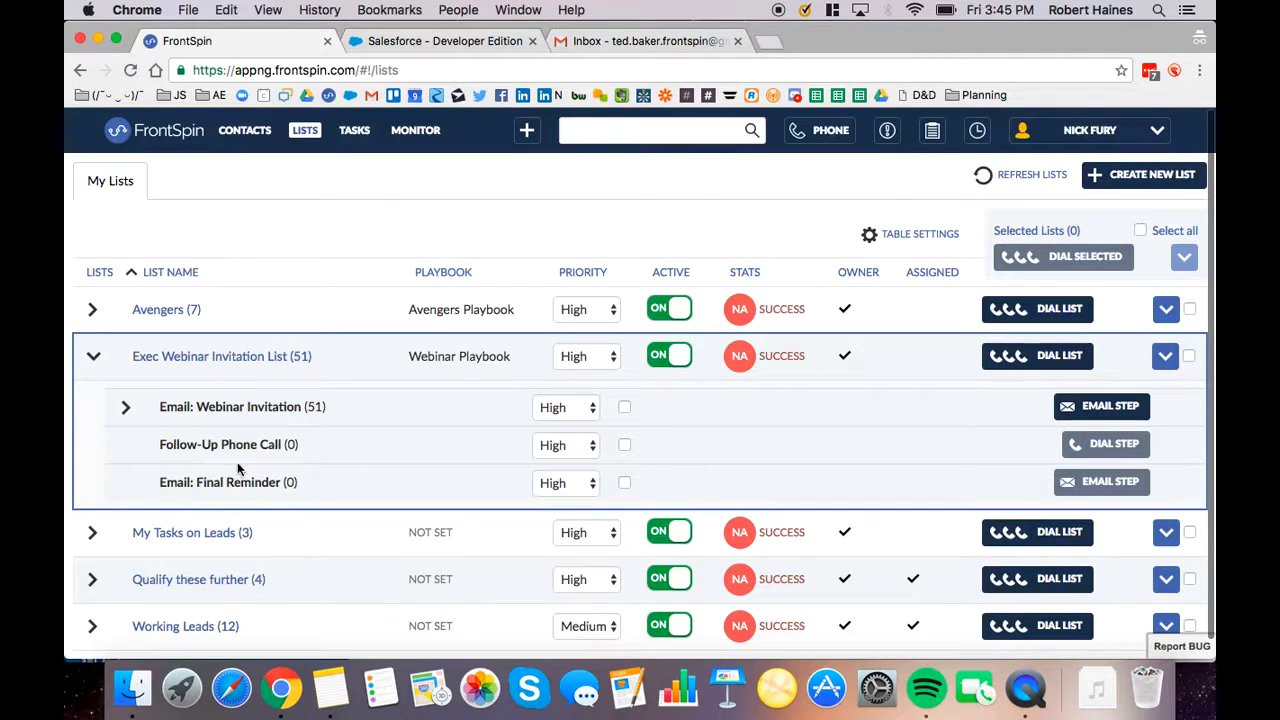
pyautogui.click(125, 407)
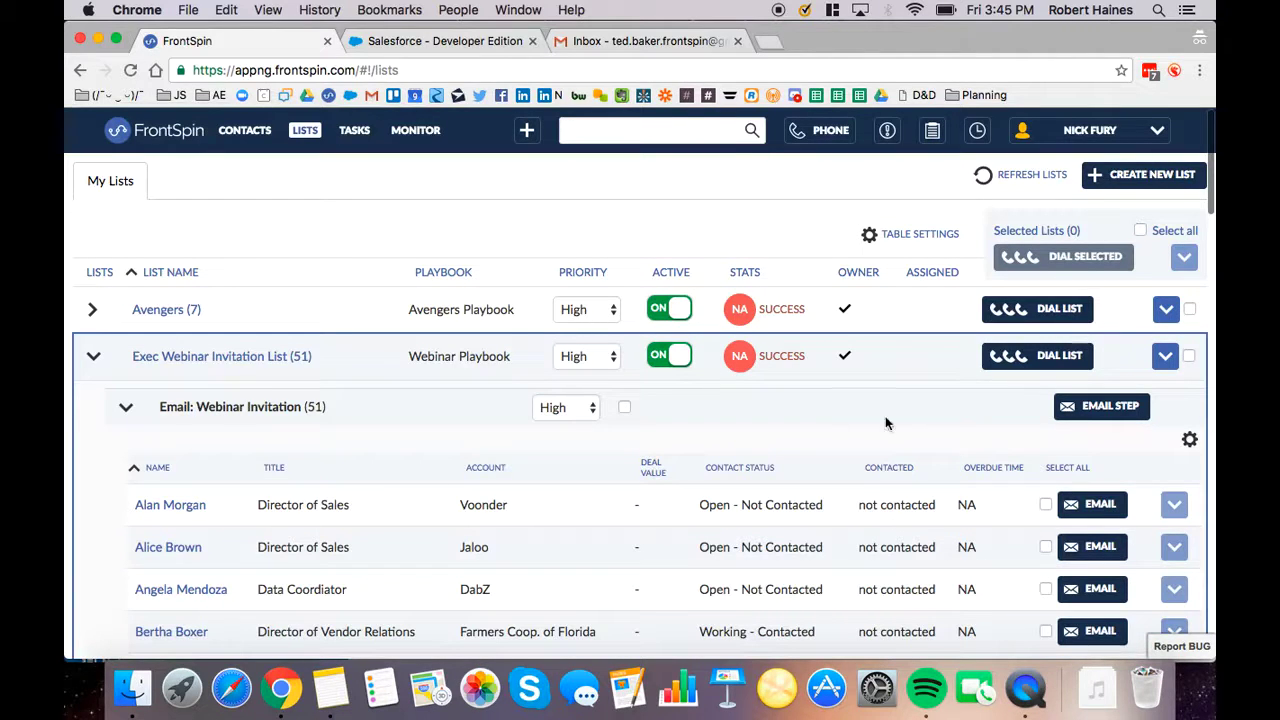
# - Preview the Webinar Invitation template in a message to the whole Email: Webinar Invitation step and discard the message unsent
pyautogui.click(1104, 416)
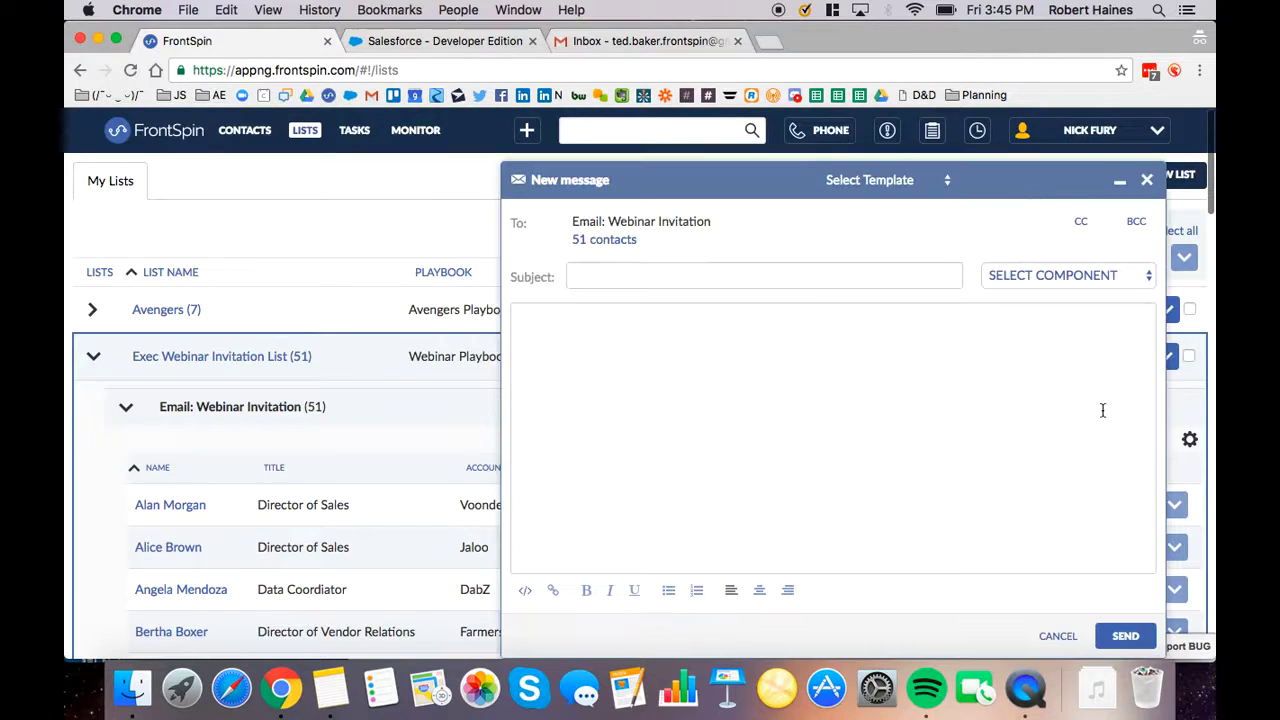
pyautogui.click(897, 184)
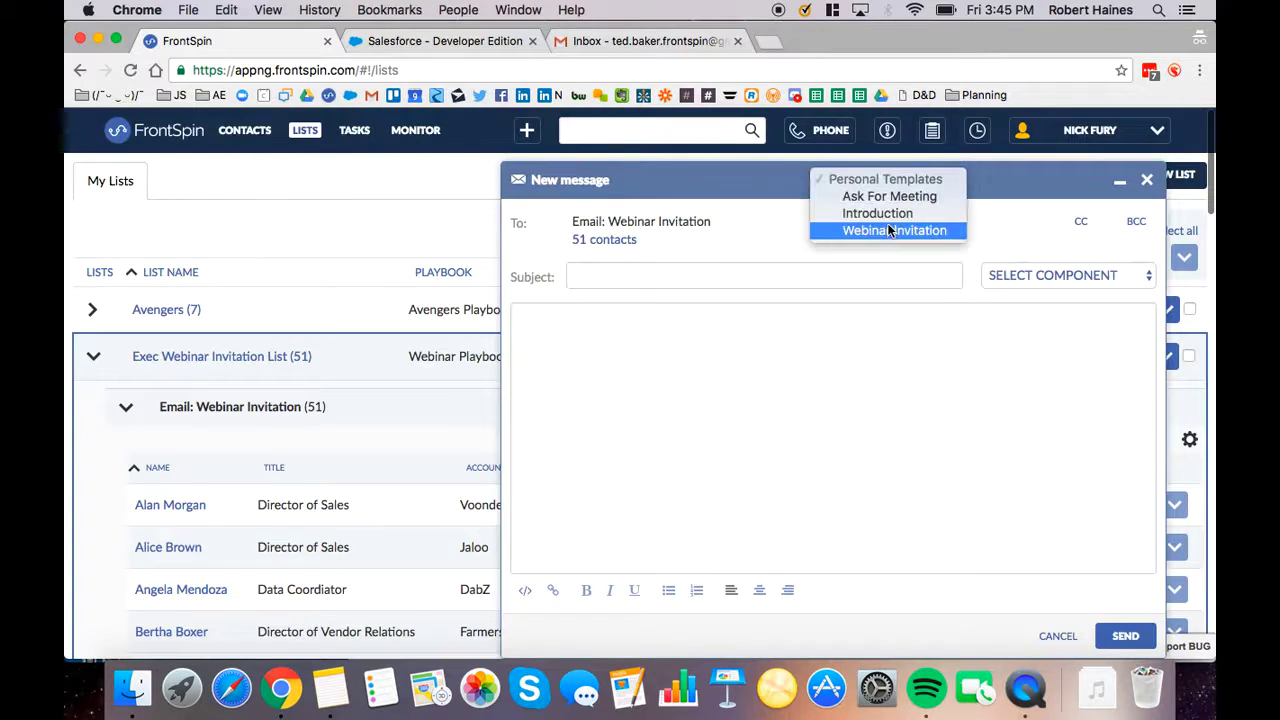
pyautogui.click(887, 226)
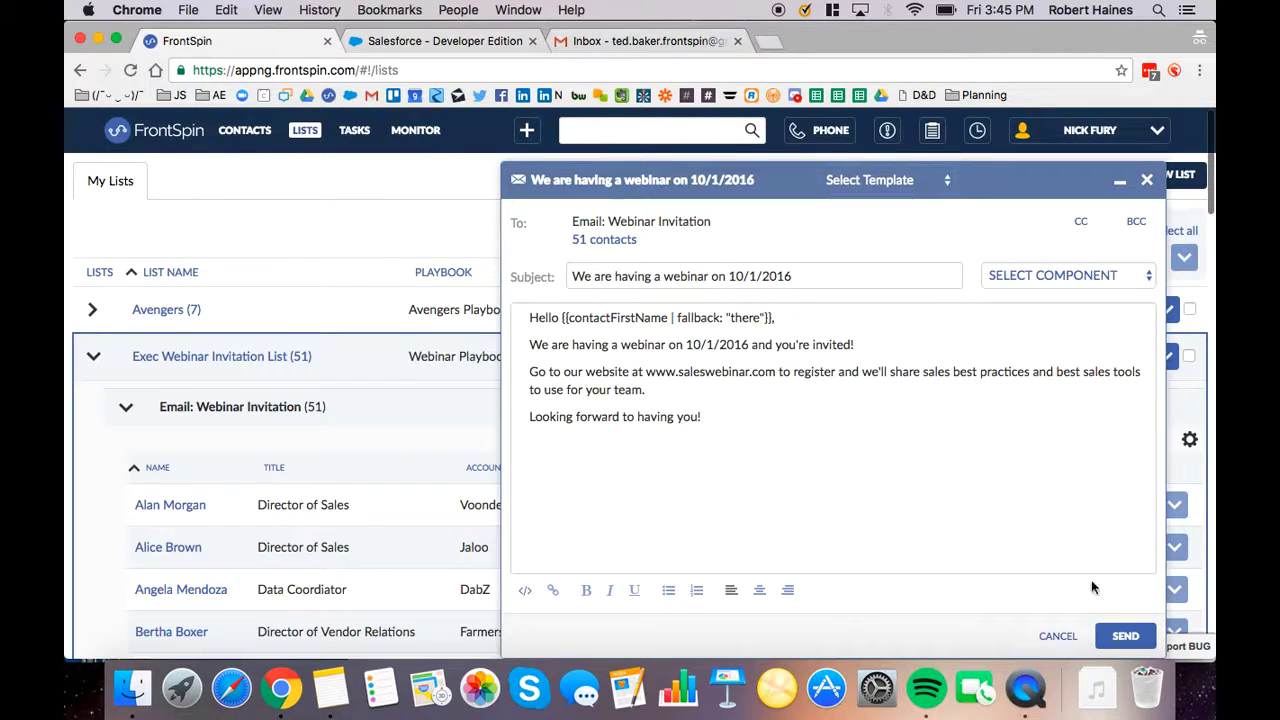
pyautogui.click(1048, 636)
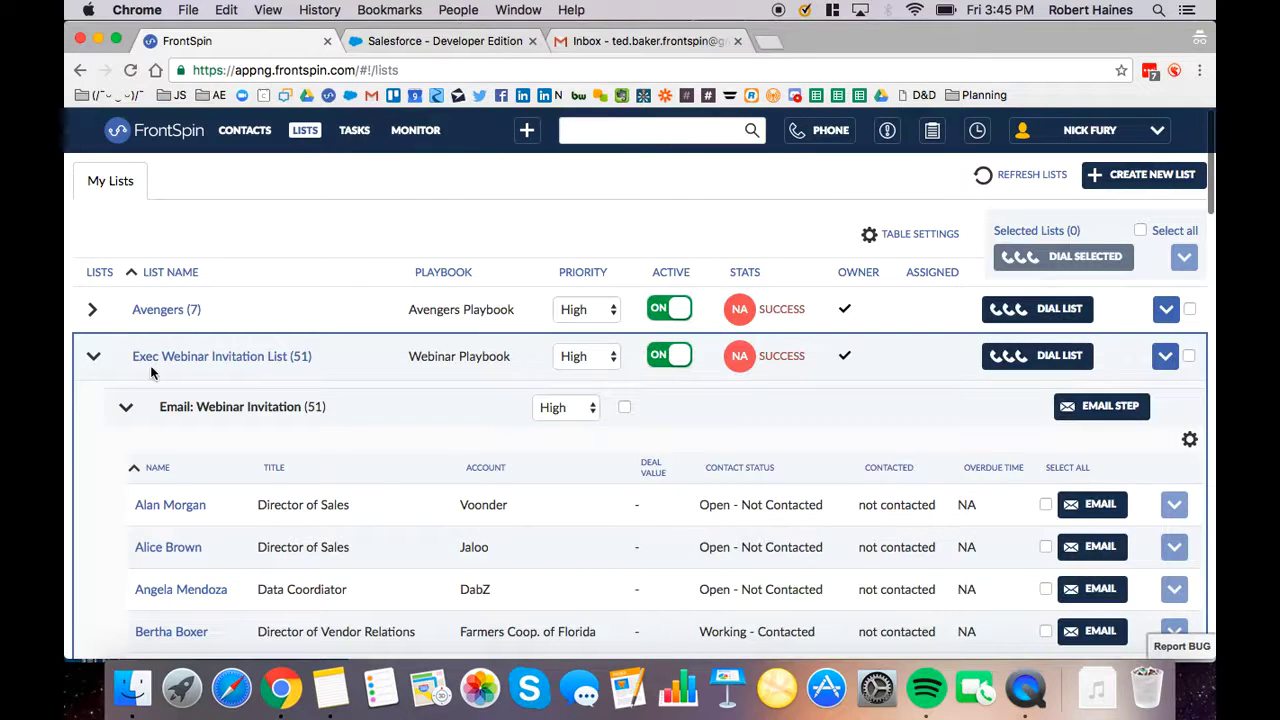
# - Collapse the Exec Webinar Invitation List and expand the Avengers list to show its playbook steps
pyautogui.click(126, 411)
pyautogui.moveTo(206, 451); pyautogui.dragTo(255, 449)
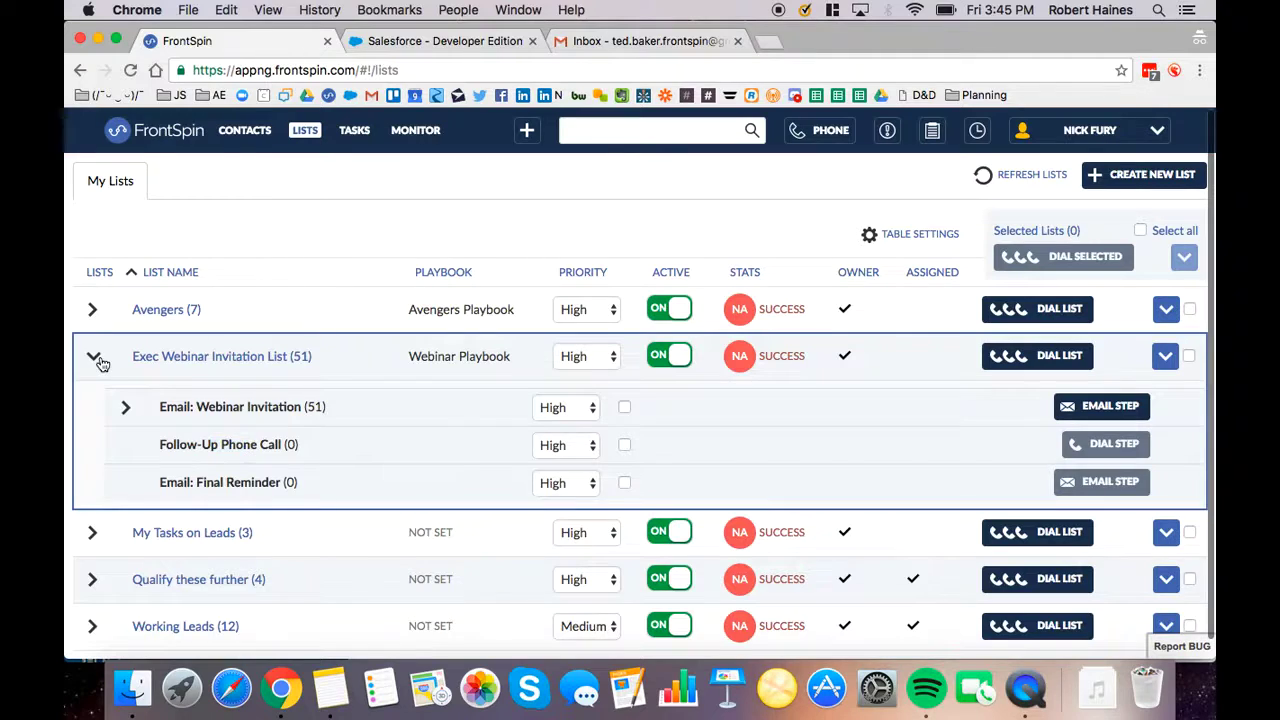
pyautogui.click(96, 358)
pyautogui.click(92, 311)
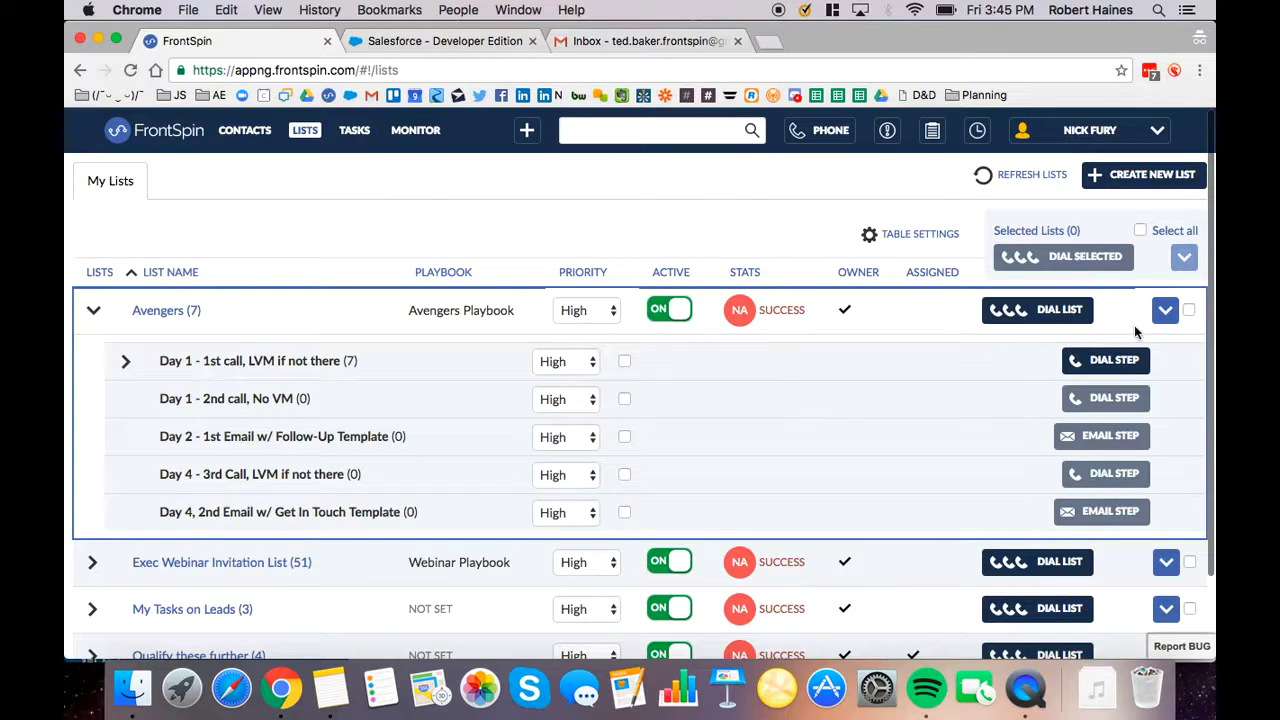
# - Open the Avengers list for editing and show its playbook
pyautogui.click(1165, 310)
pyautogui.click(1095, 342)
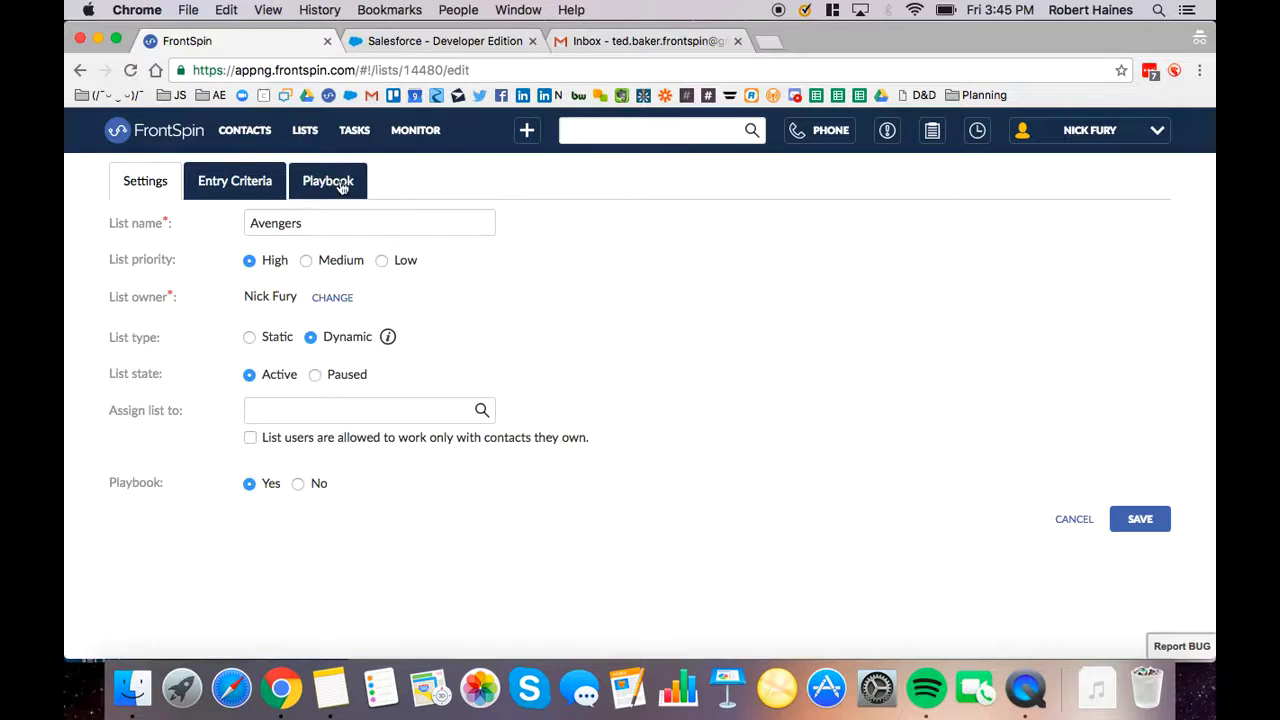
pyautogui.click(334, 183)
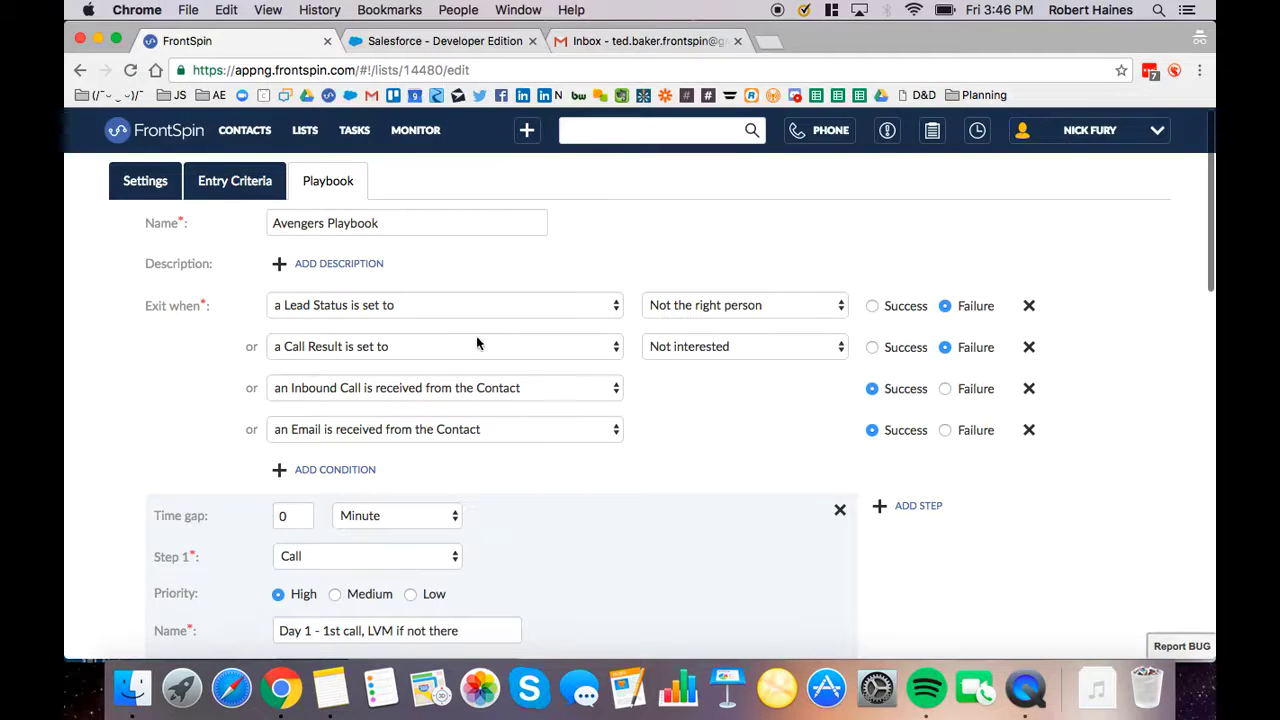
# - Review the call result choices in the Avengers Playbook's exit conditions and its sequence of timed call and email steps
pyautogui.click(686, 348)
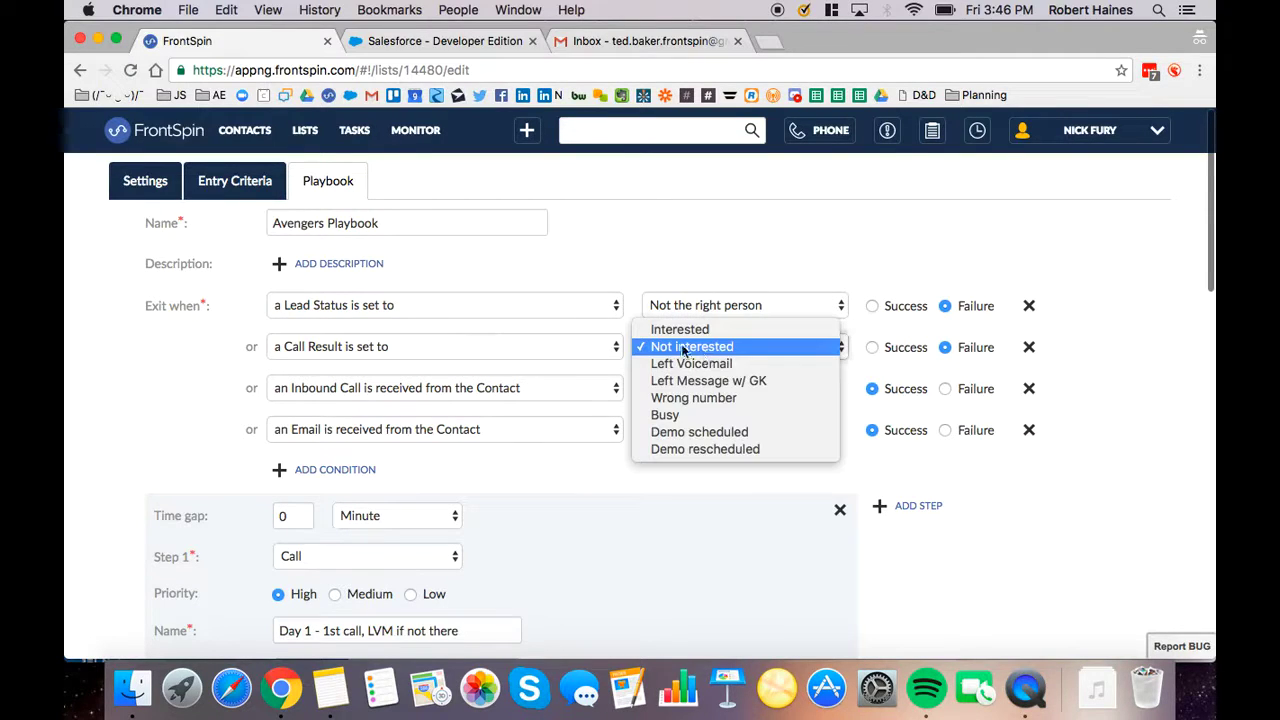
pyautogui.click(675, 484)
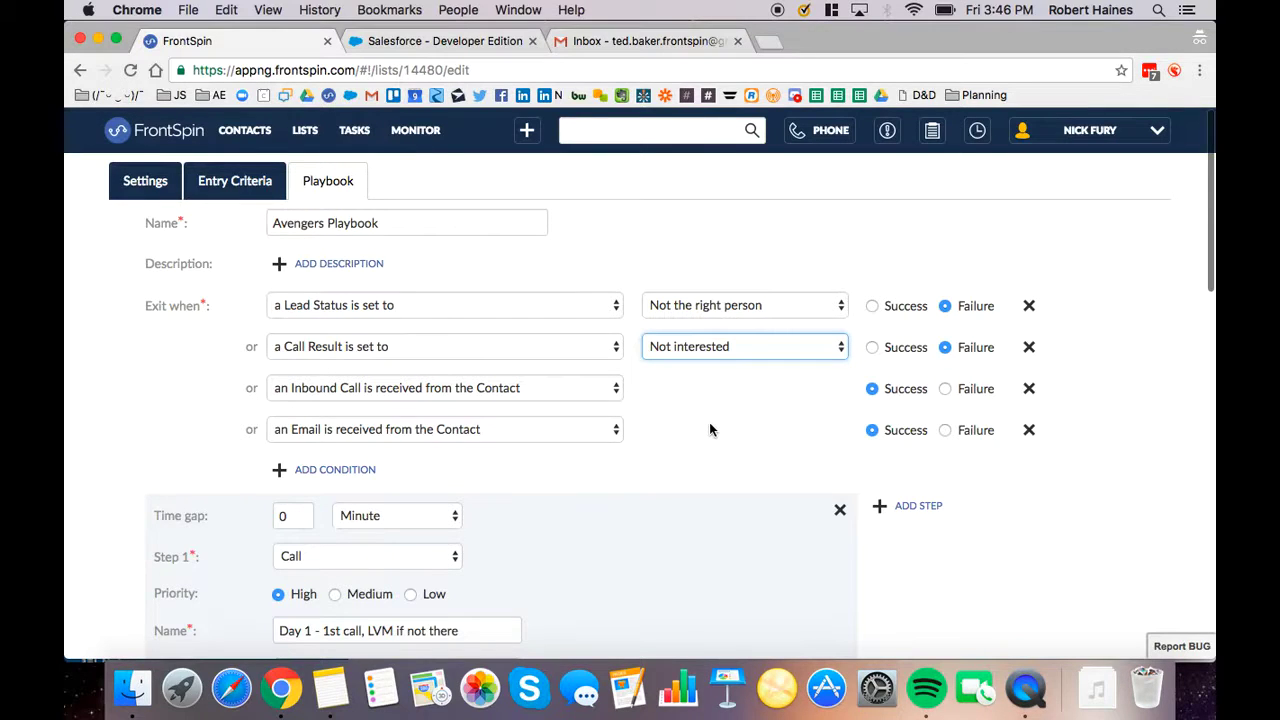
pyautogui.scroll(-5, 710, 429)
pyautogui.scroll(-2, 710, 421)
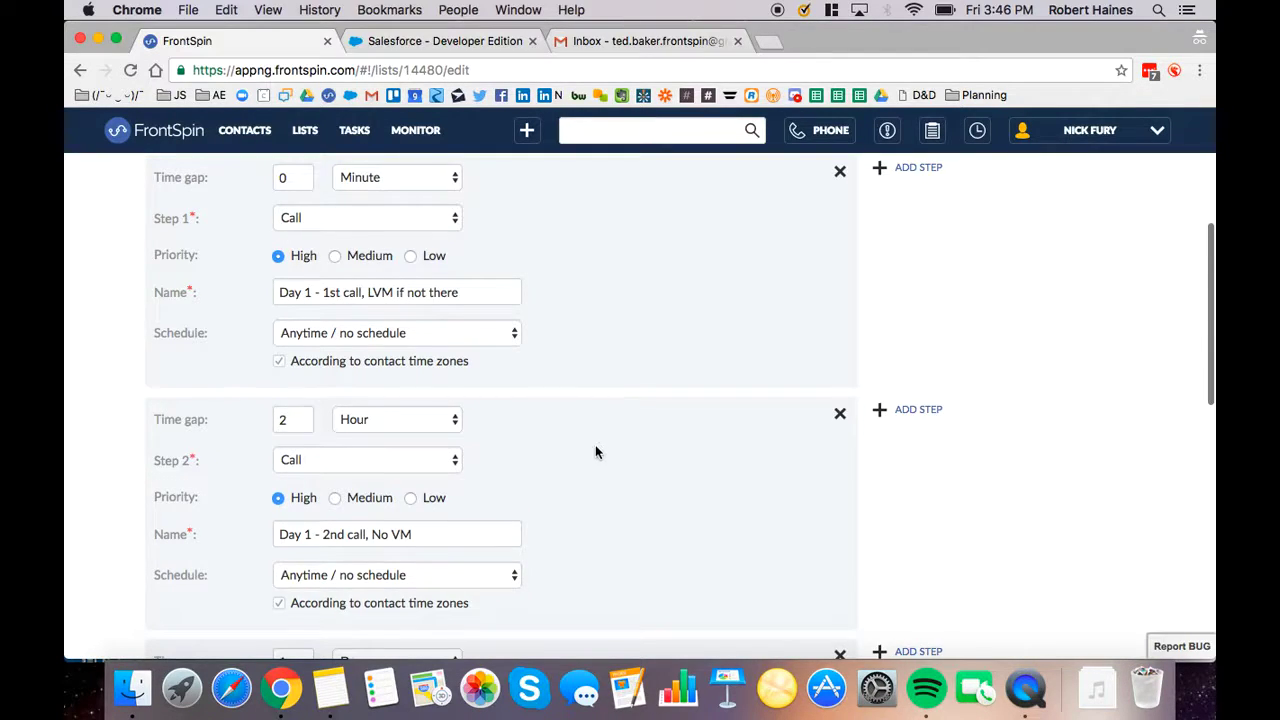
pyautogui.scroll(-3, 596, 450)
pyautogui.scroll(-1, 596, 450)
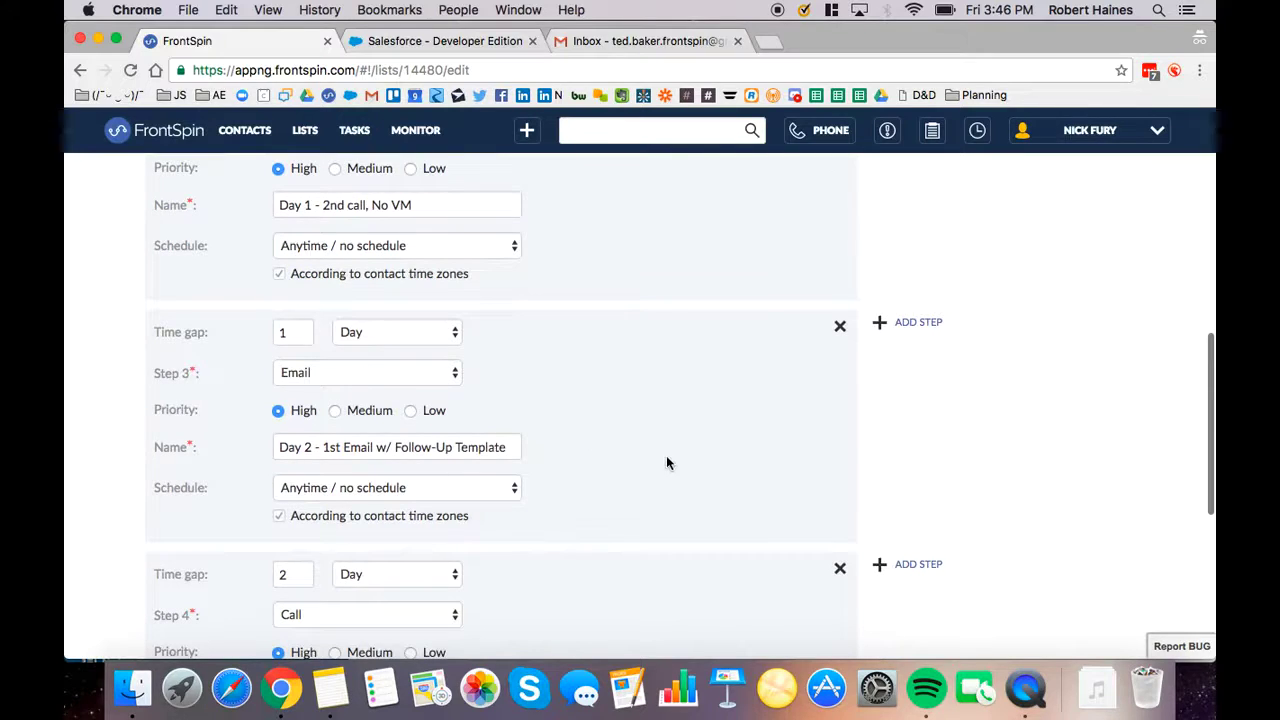
pyautogui.scroll(10, 666, 462)
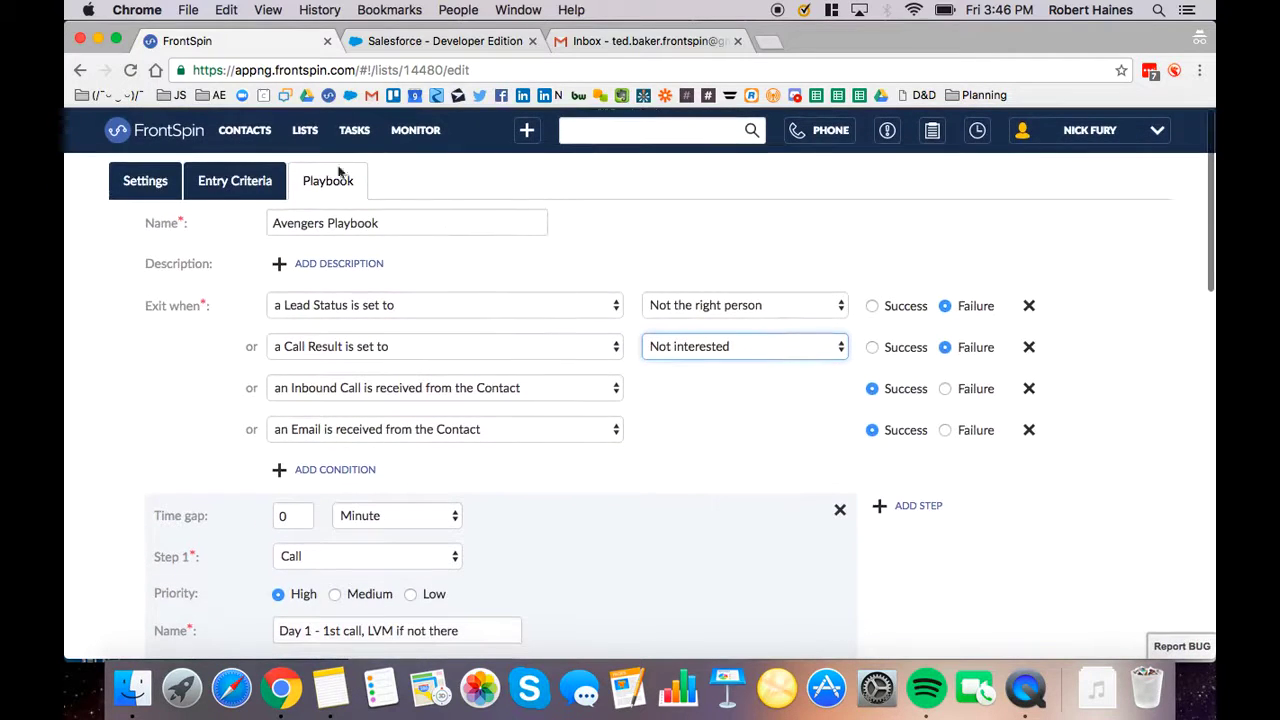
# - Start dialing the Avengers list from the lists overview, hang up the first call once it connects, and hide the phone controls
pyautogui.click(305, 131)
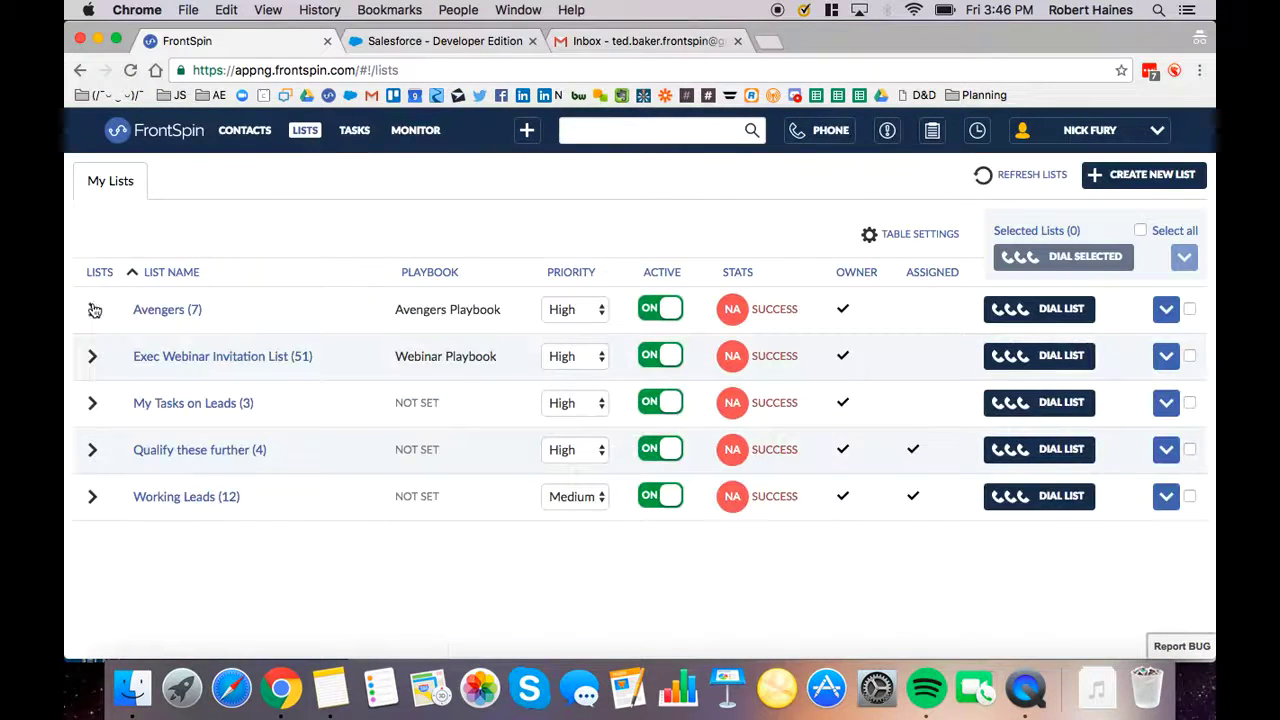
pyautogui.click(92, 311)
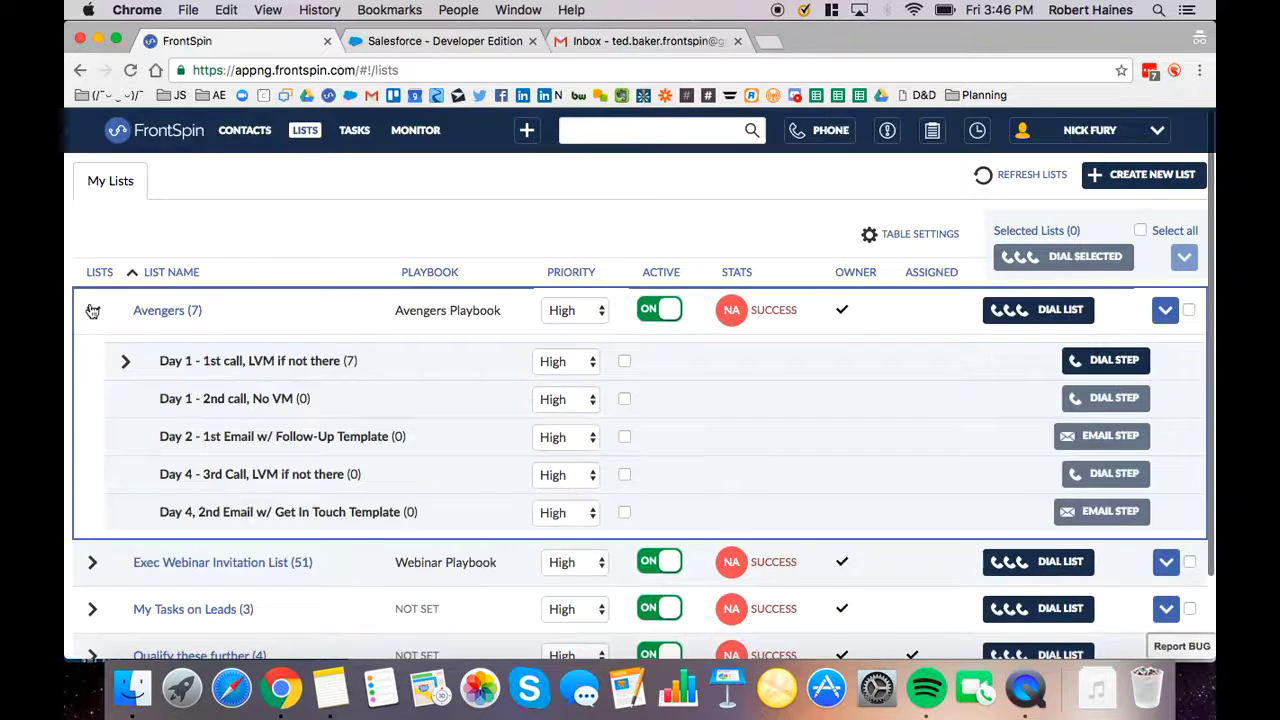
pyautogui.click(1018, 311)
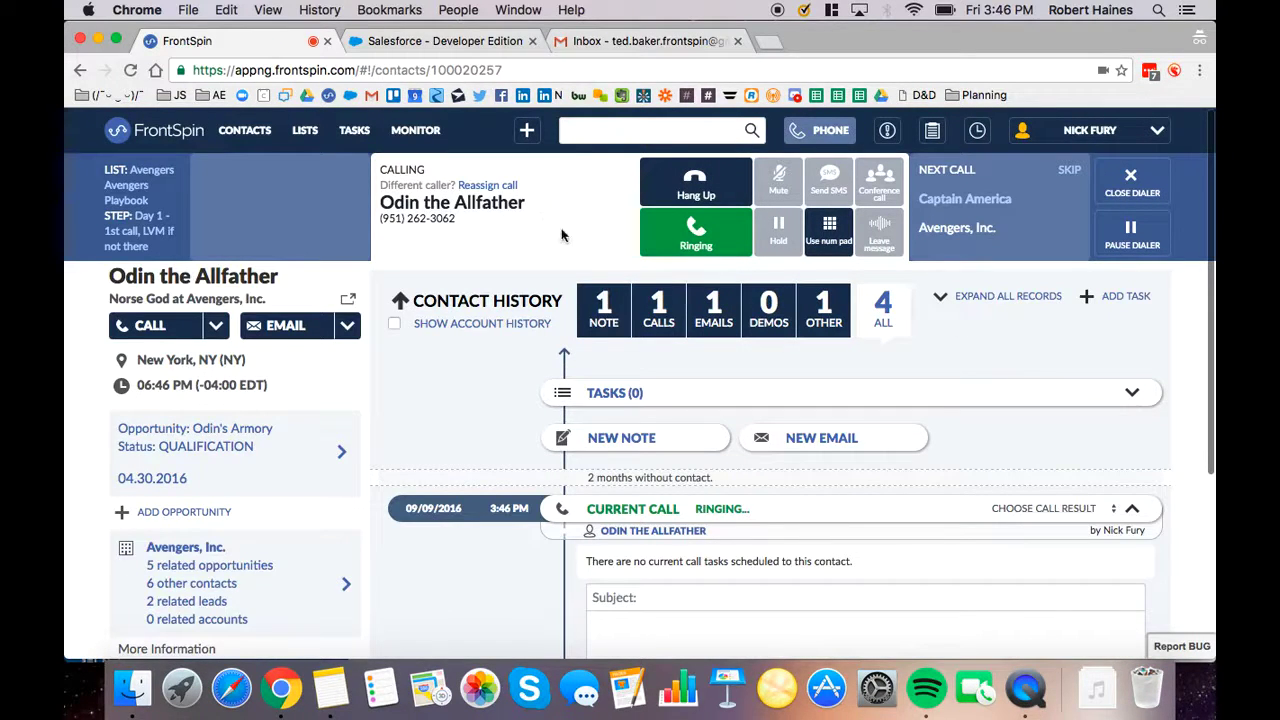
pyautogui.scroll(-1, 644, 586)
pyautogui.scroll(-1, 644, 586)
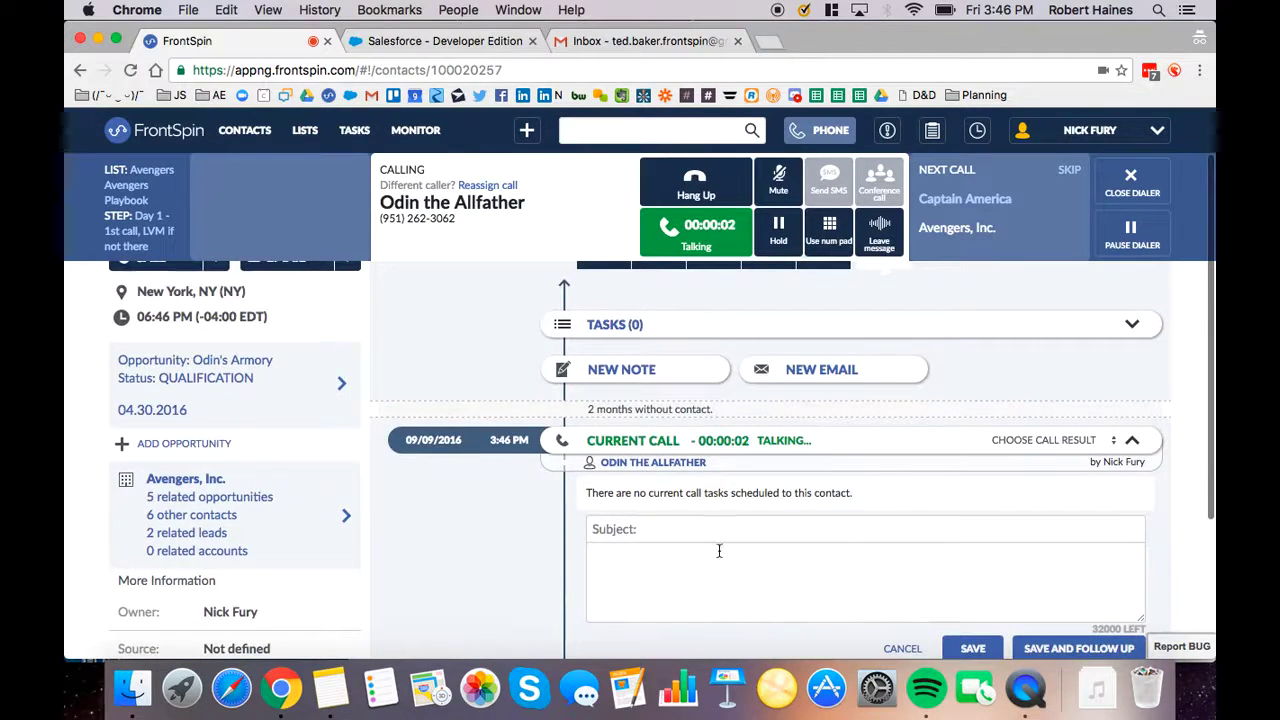
pyautogui.click(692, 183)
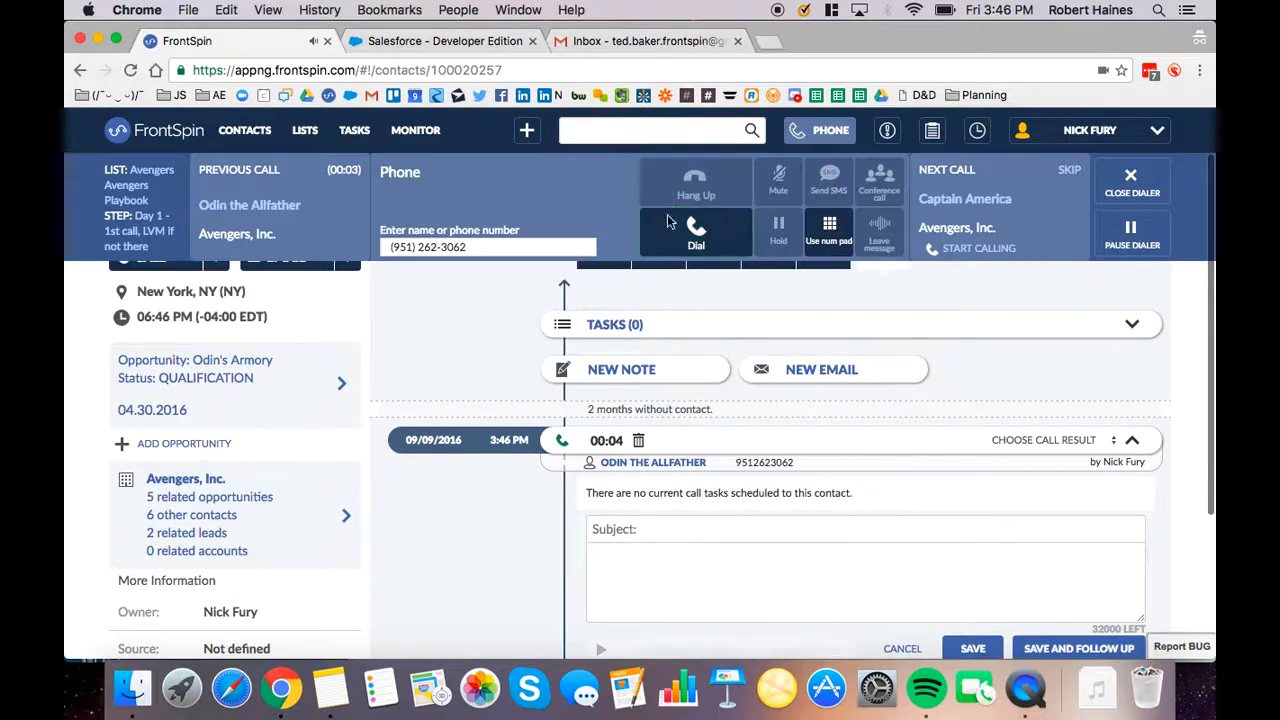
pyautogui.click(828, 134)
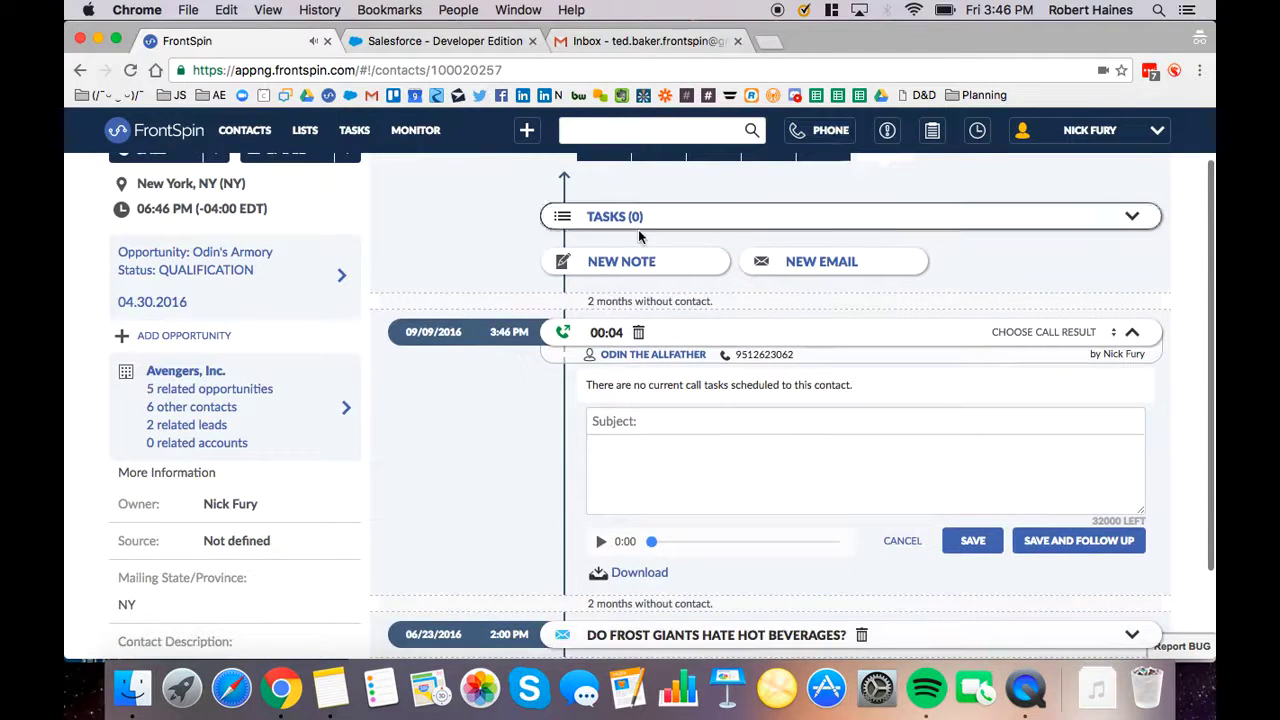
# - Play back the recording of the call just made from the contact's history
pyautogui.scroll(3, 638, 229)
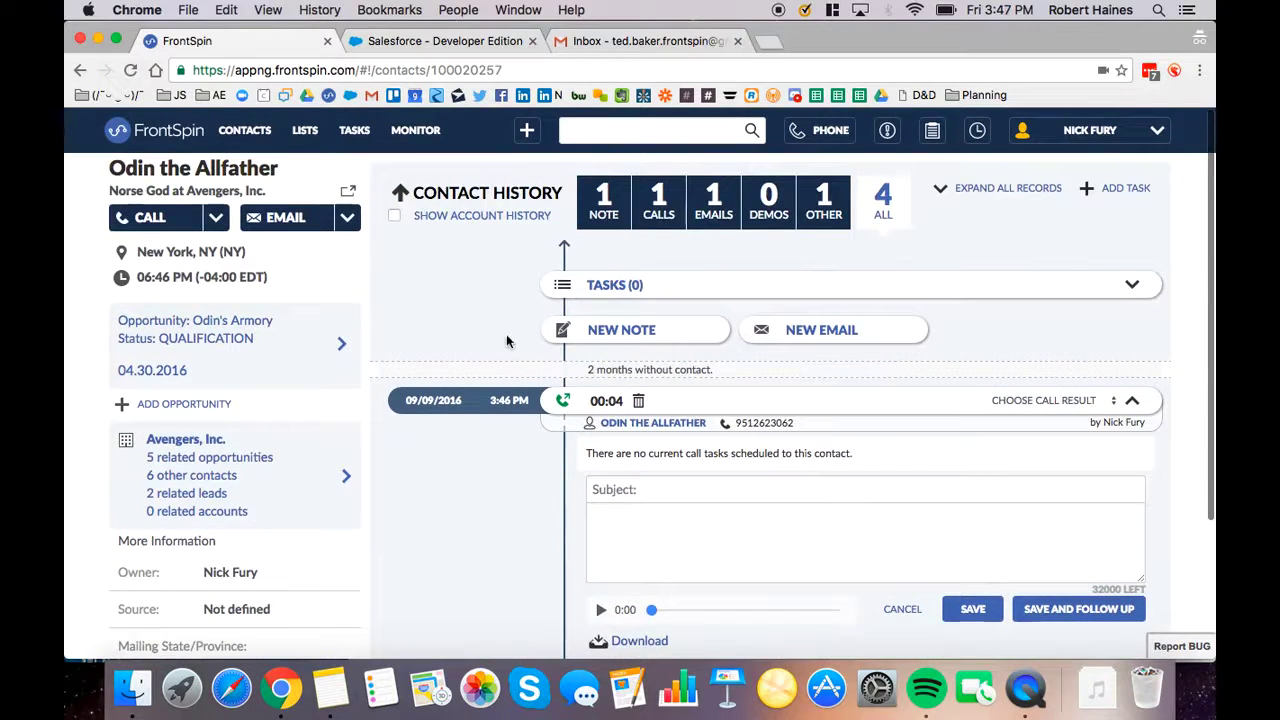
pyautogui.click(648, 489)
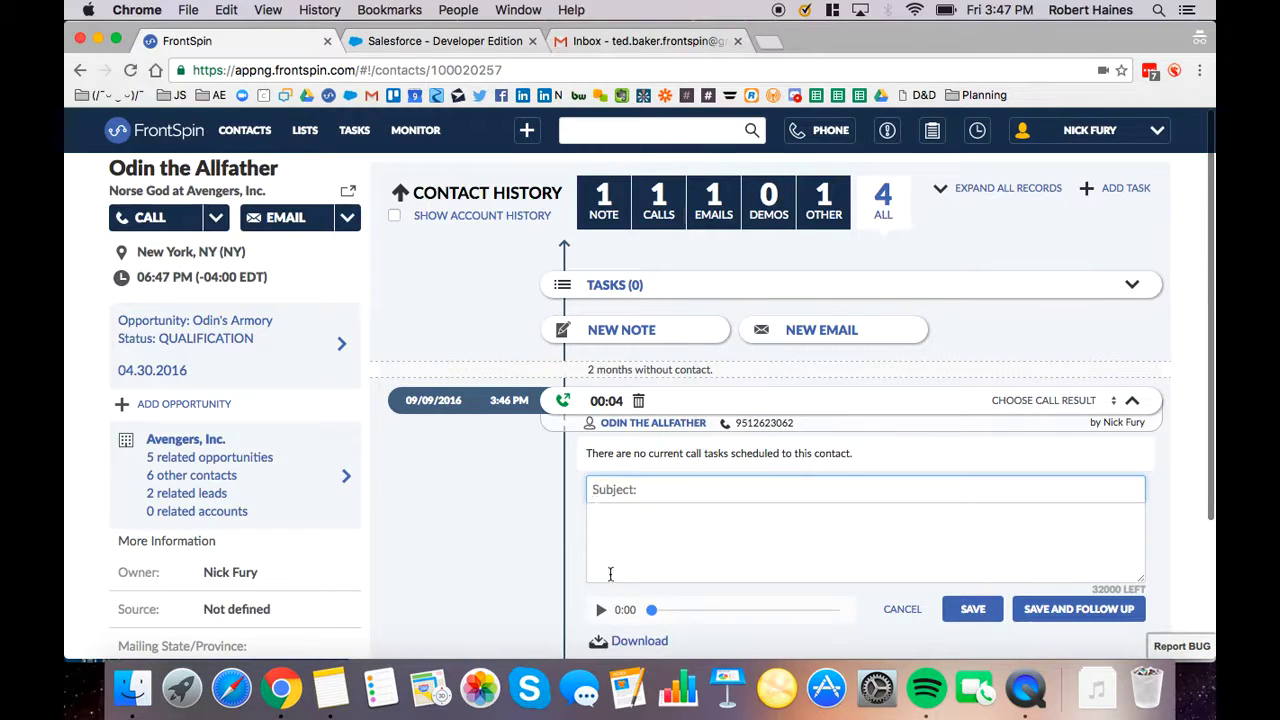
pyautogui.click(600, 612)
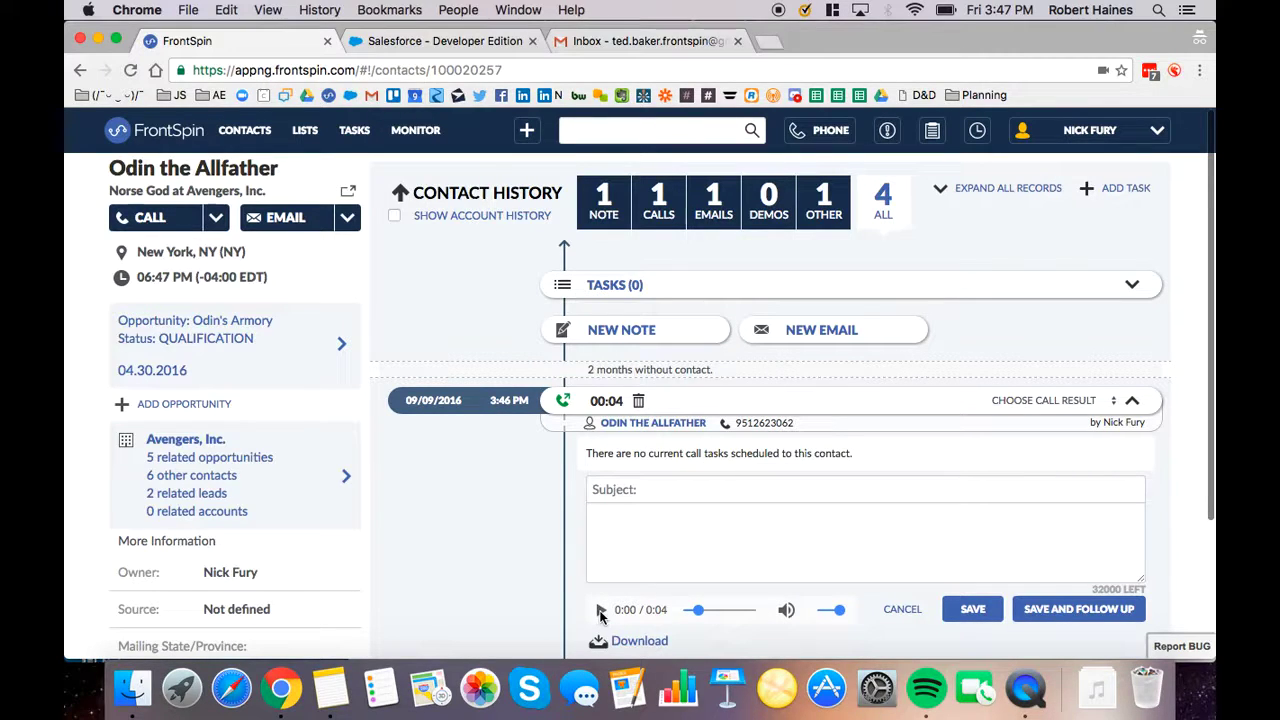
# - Log the call with subject "Wants a demo", note "Book for Friday" and result Interested, and save it with a follow-up
pyautogui.click(648, 488)
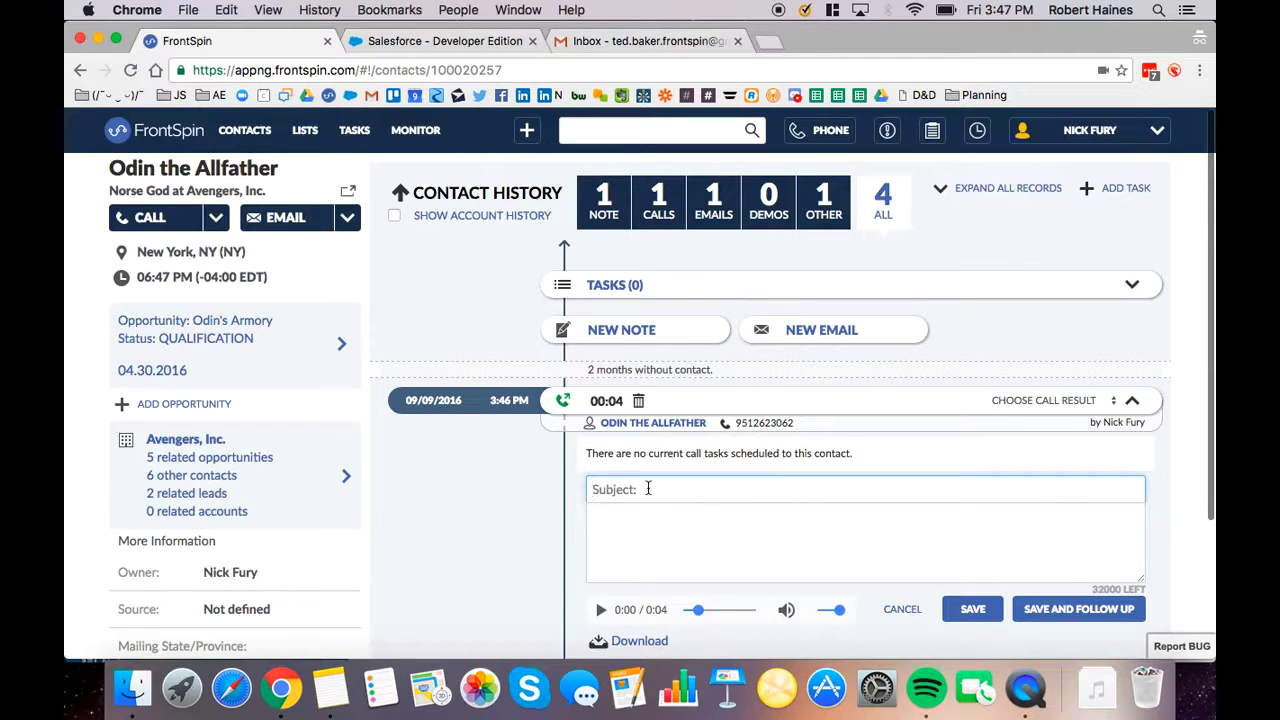
pyautogui.write('Wants')
pyautogui.write('Book for Friday')
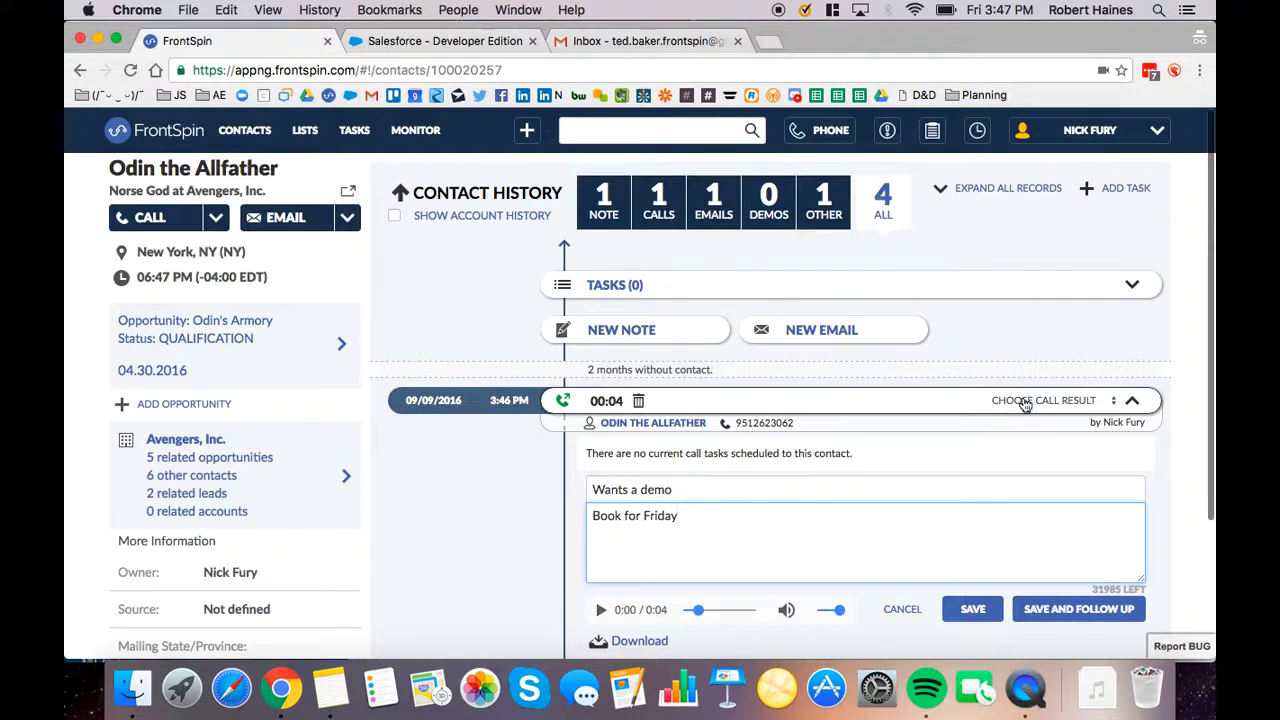
pyautogui.click(1025, 403)
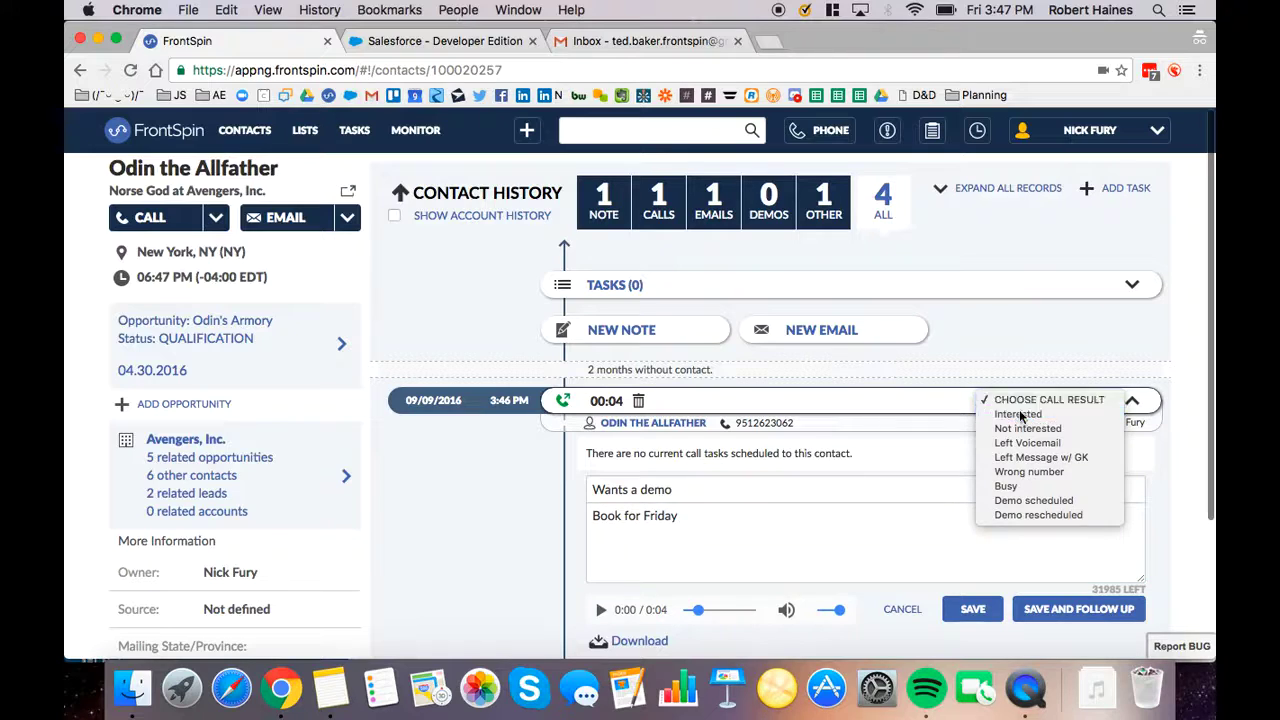
pyautogui.click(1018, 414)
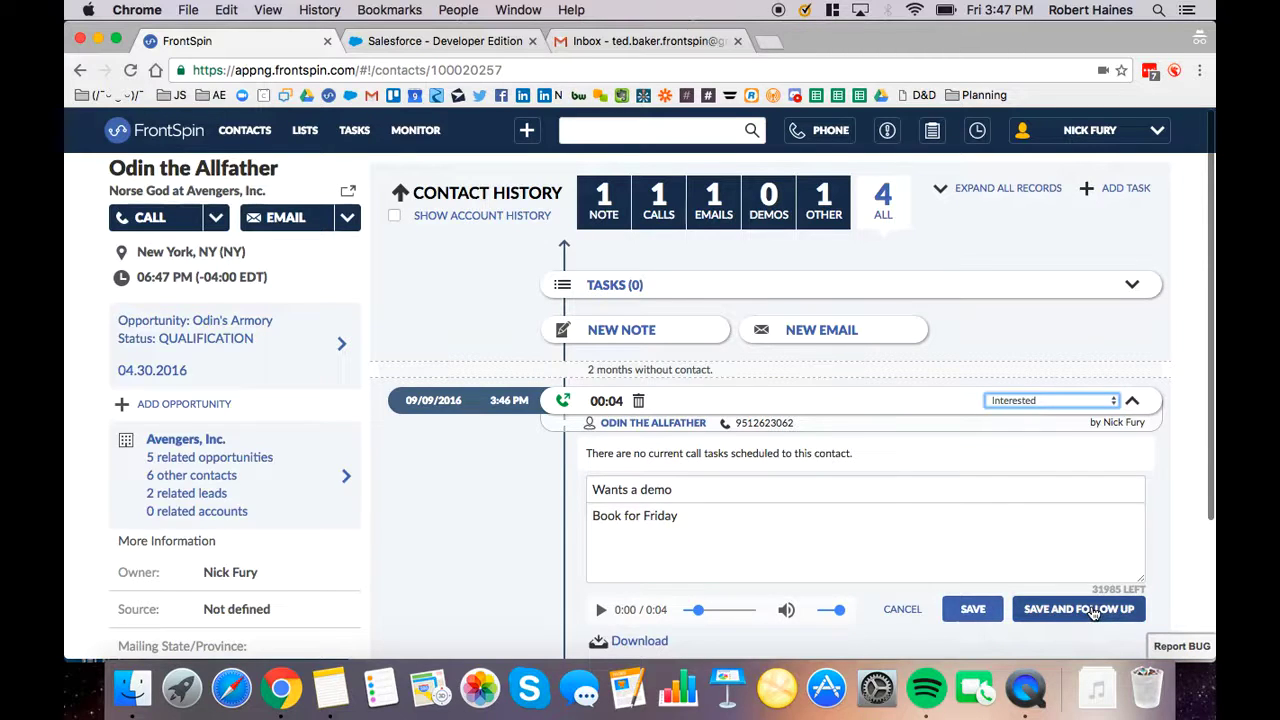
pyautogui.click(1078, 609)
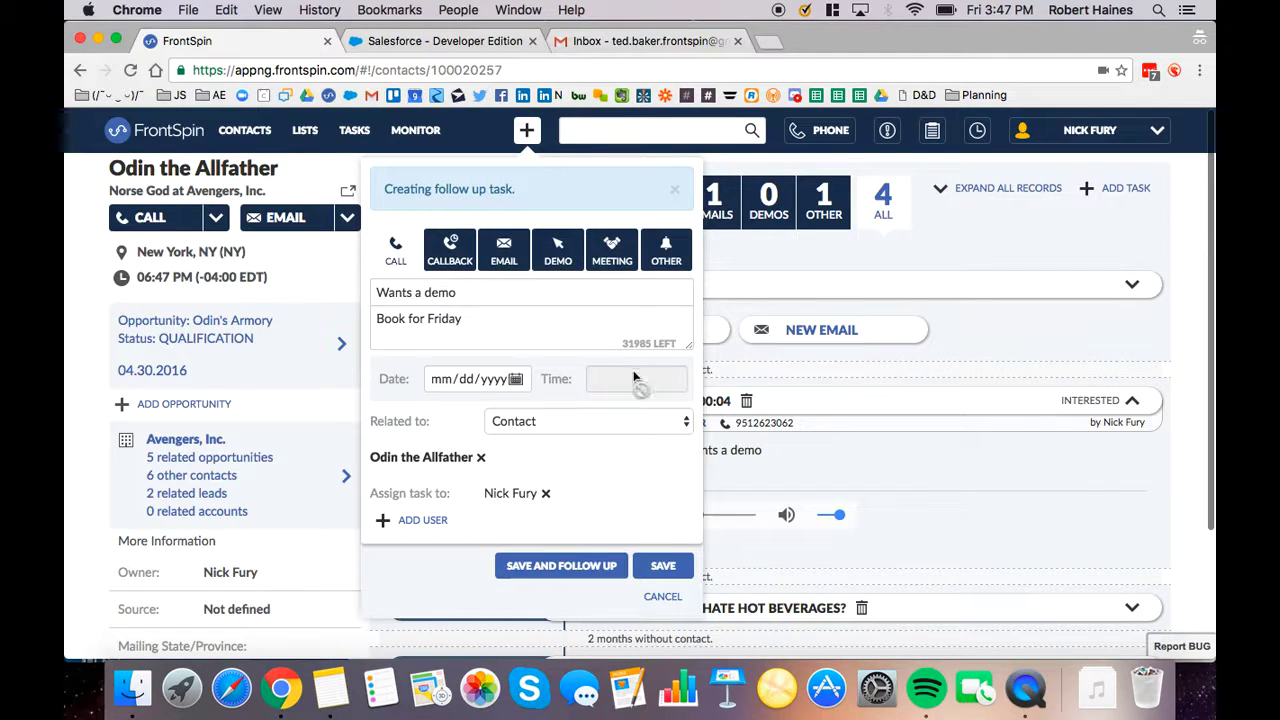
# - Date the follow-up call task 09/09/2016, save it, and dismiss its call reminder
pyautogui.click(516, 380)
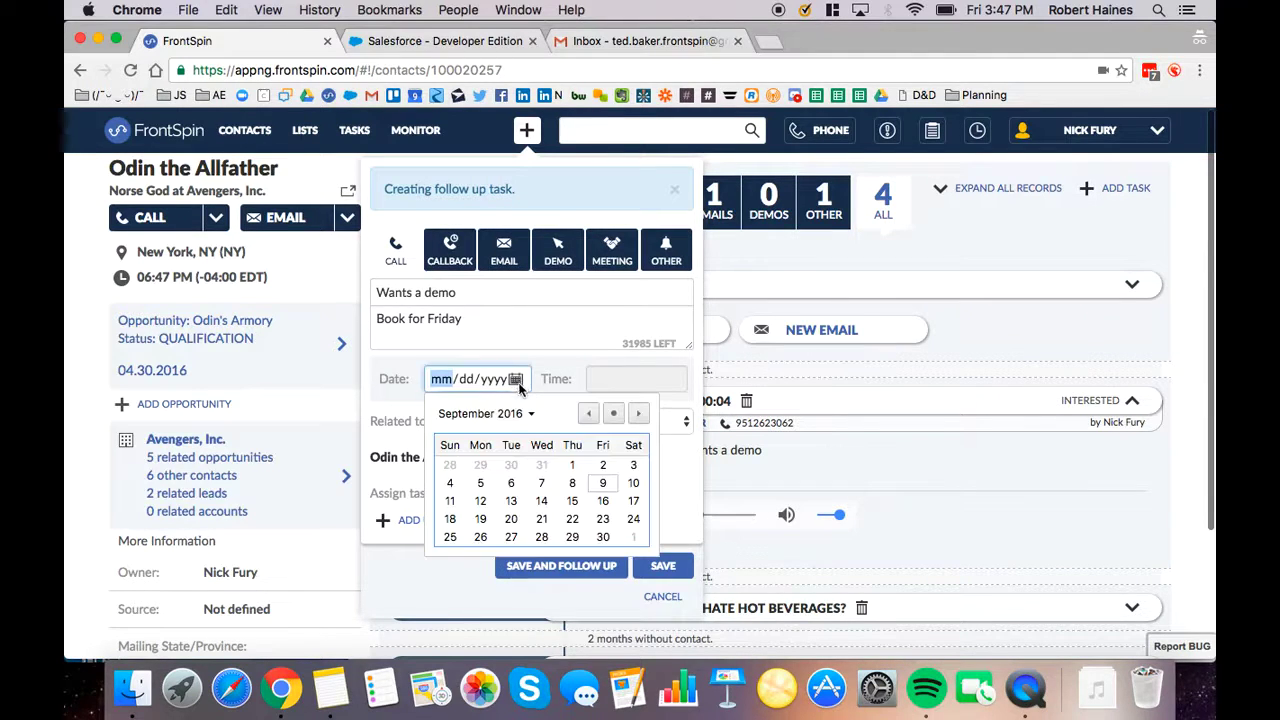
pyautogui.click(602, 486)
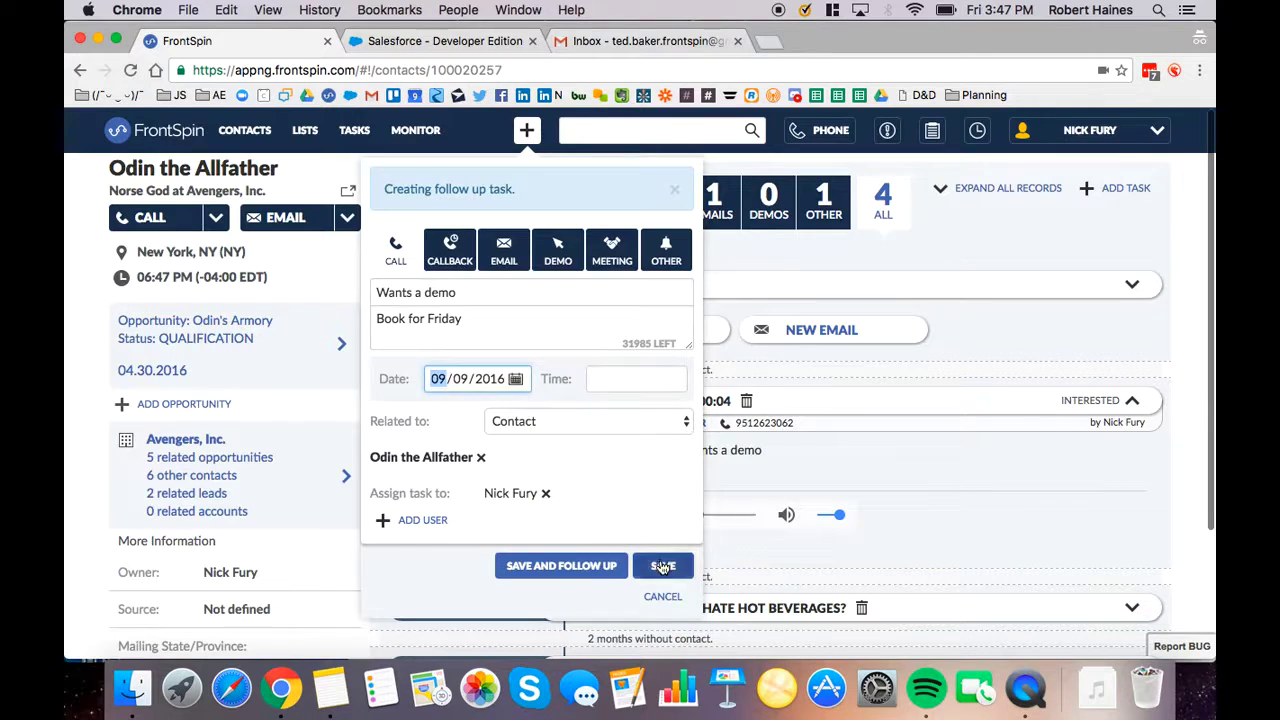
pyautogui.click(663, 565)
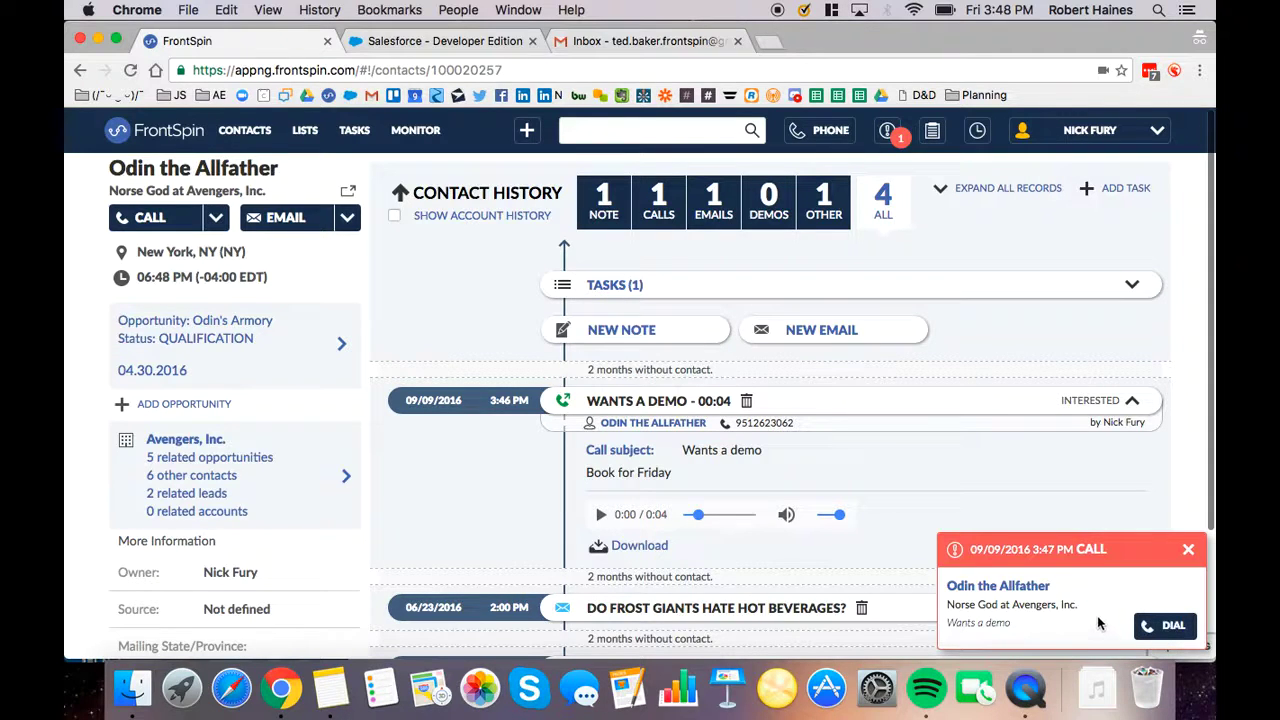
pyautogui.click(1192, 550)
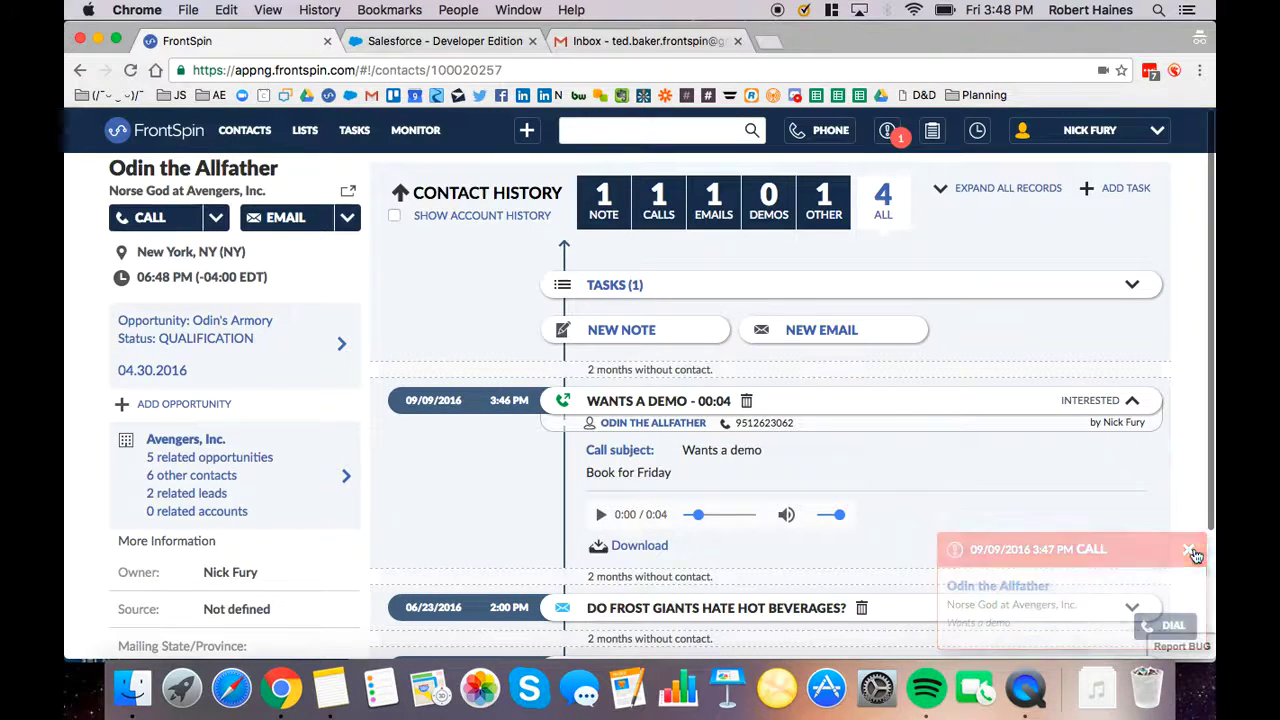
# - Check the recent call reminders and missed calls in the notifications, and close them again
pyautogui.click(889, 136)
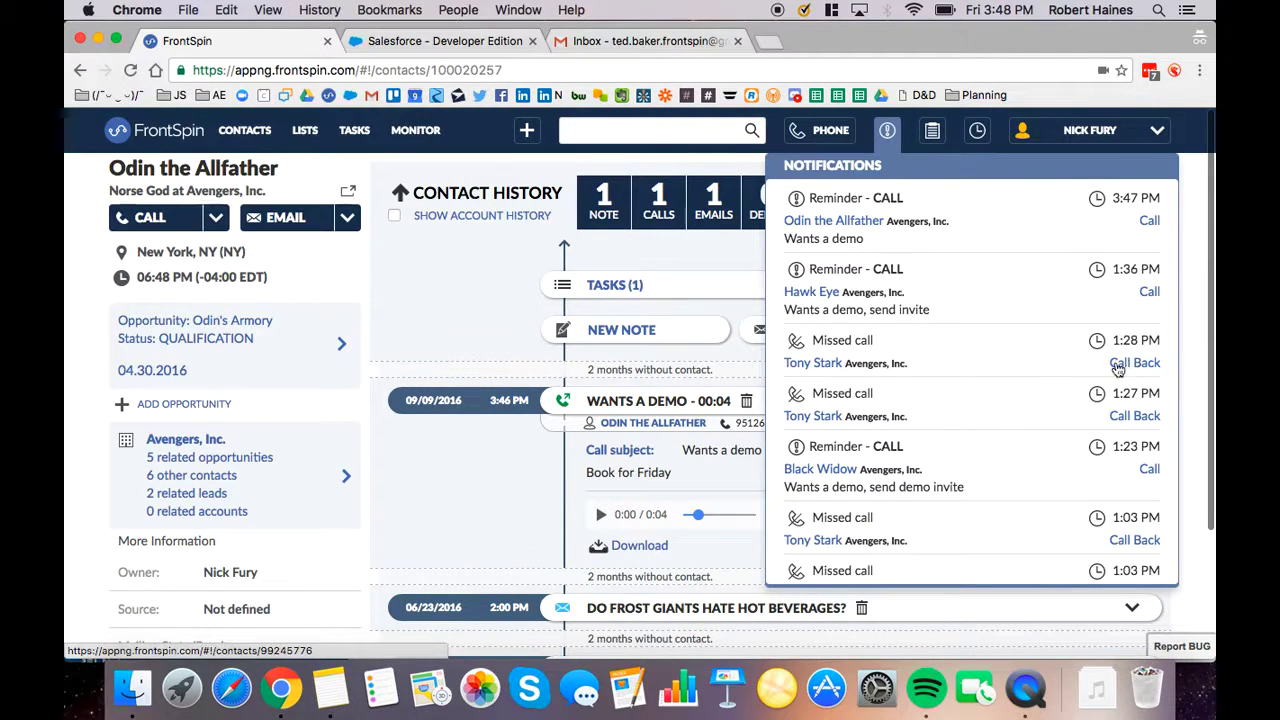
pyautogui.click(479, 300)
# - Bring up the phone controls, open the contact queued as the next call and look over the contact history
pyautogui.click(828, 133)
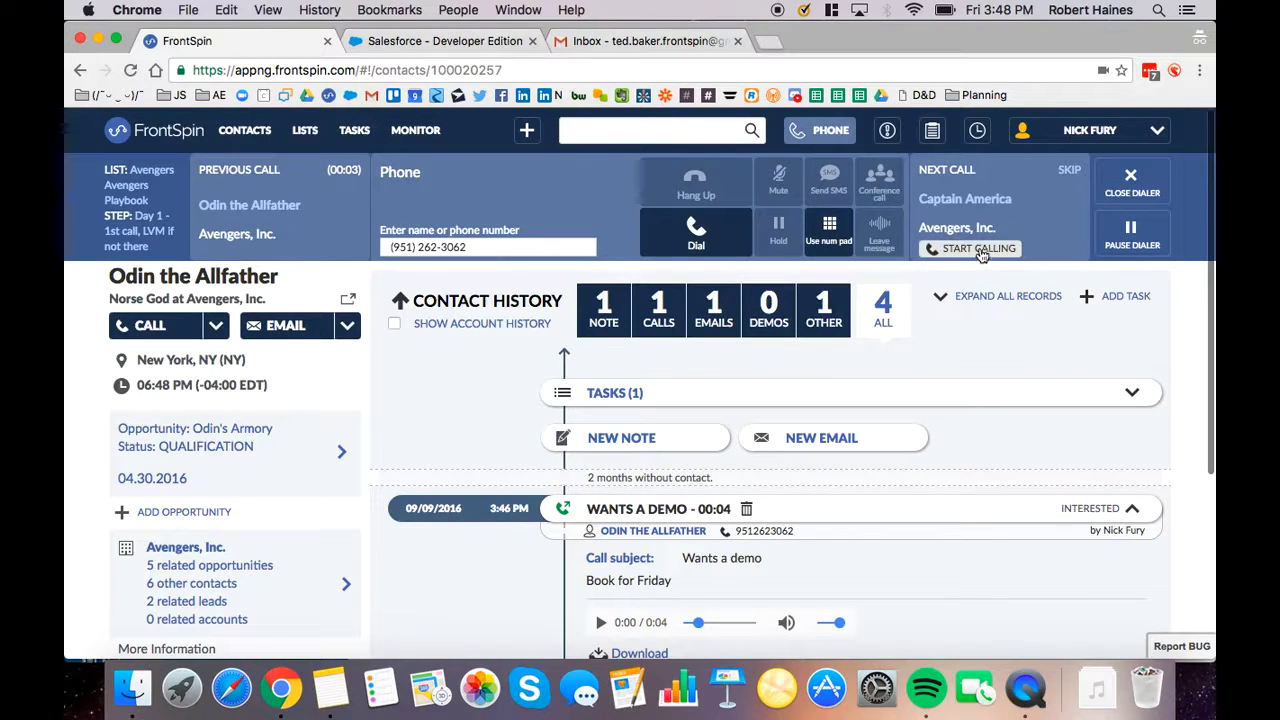
pyautogui.click(963, 200)
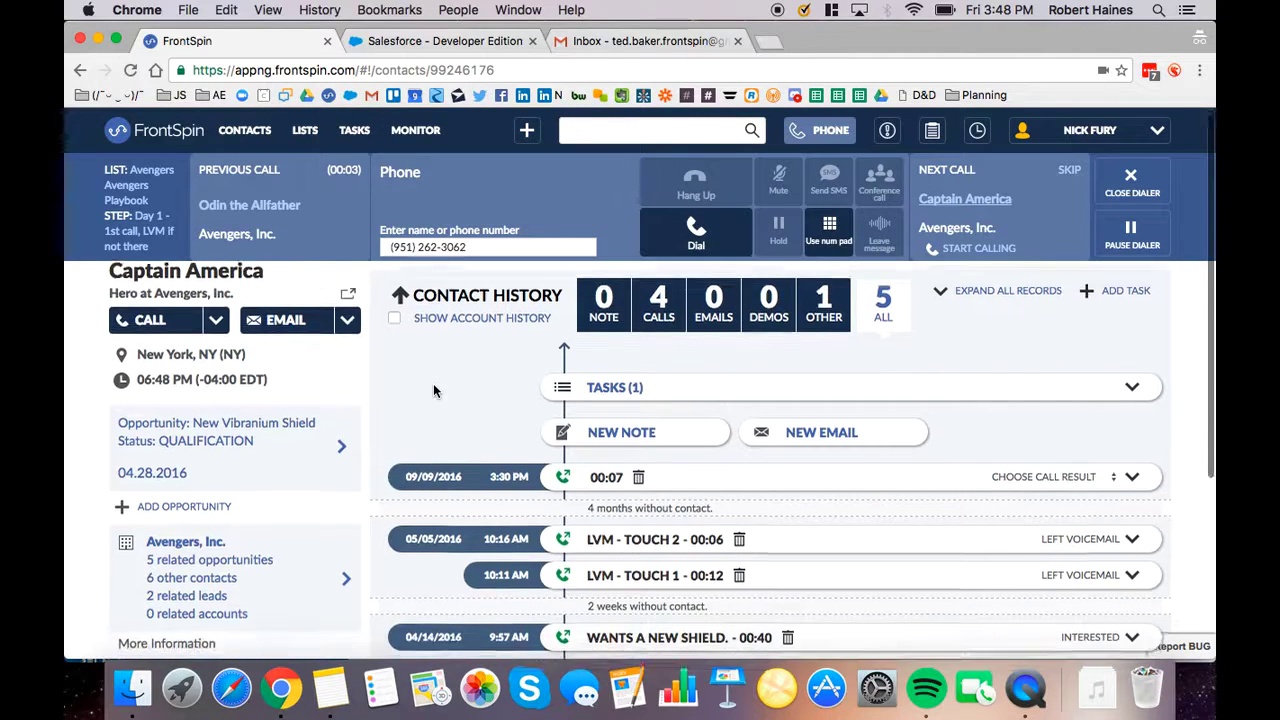
pyautogui.scroll(-2, 434, 390)
pyautogui.scroll(1, 434, 390)
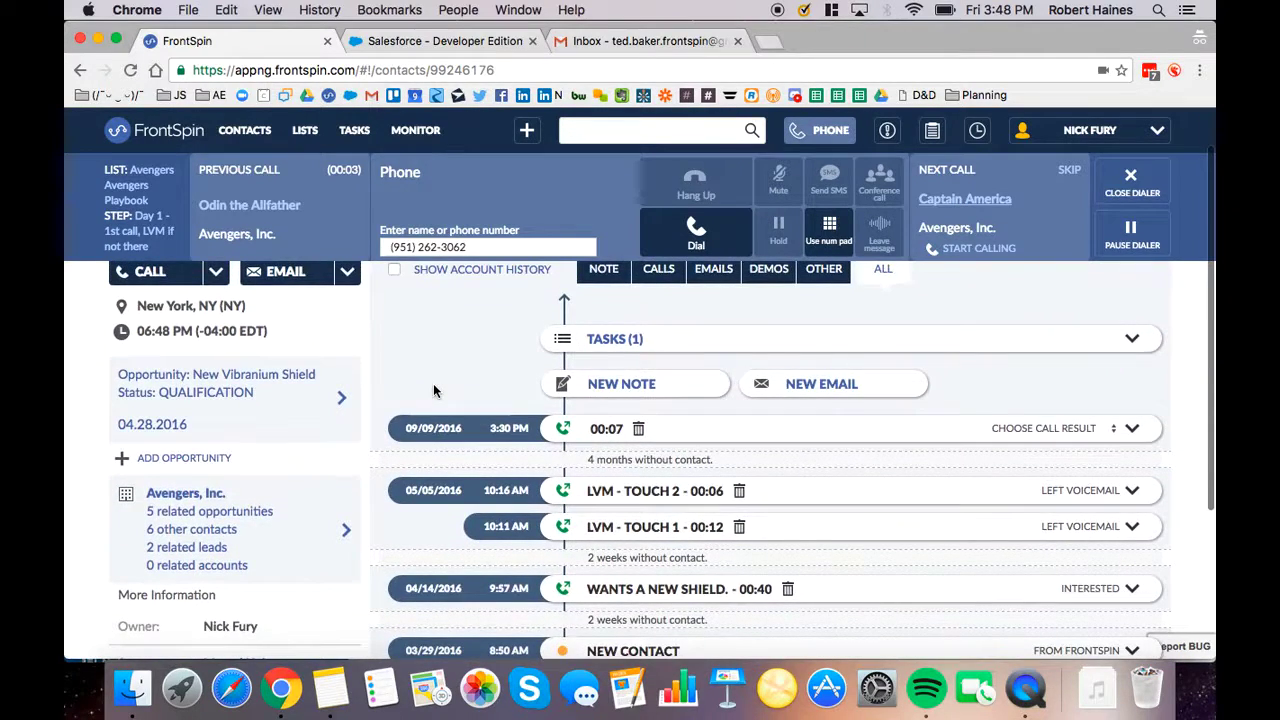
pyautogui.scroll(1, 434, 390)
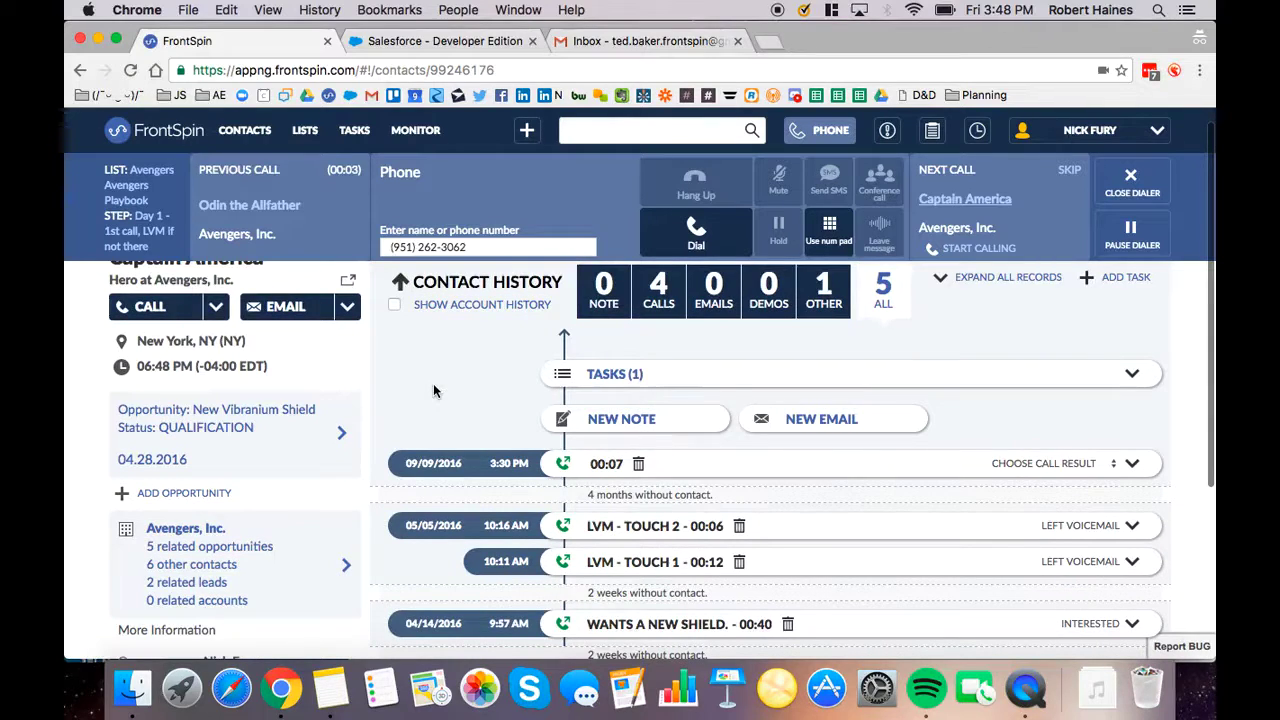
pyautogui.scroll(1, 434, 390)
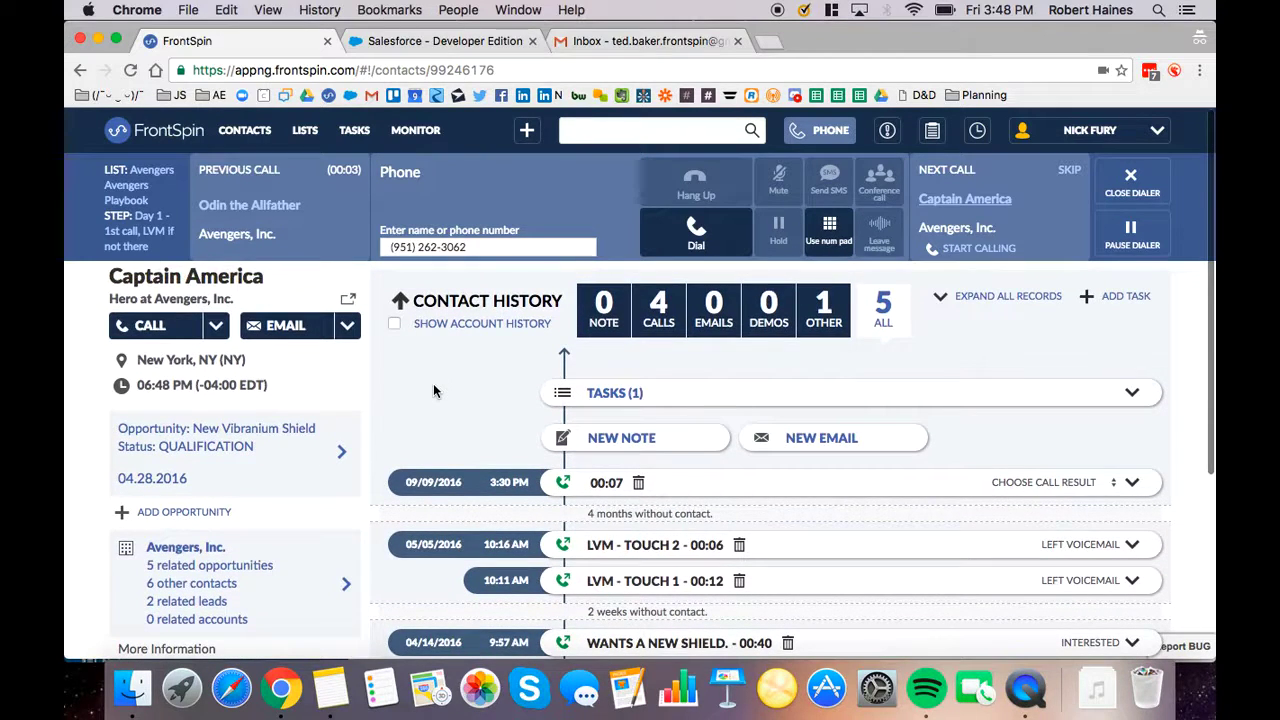
pyautogui.scroll(-1, 434, 390)
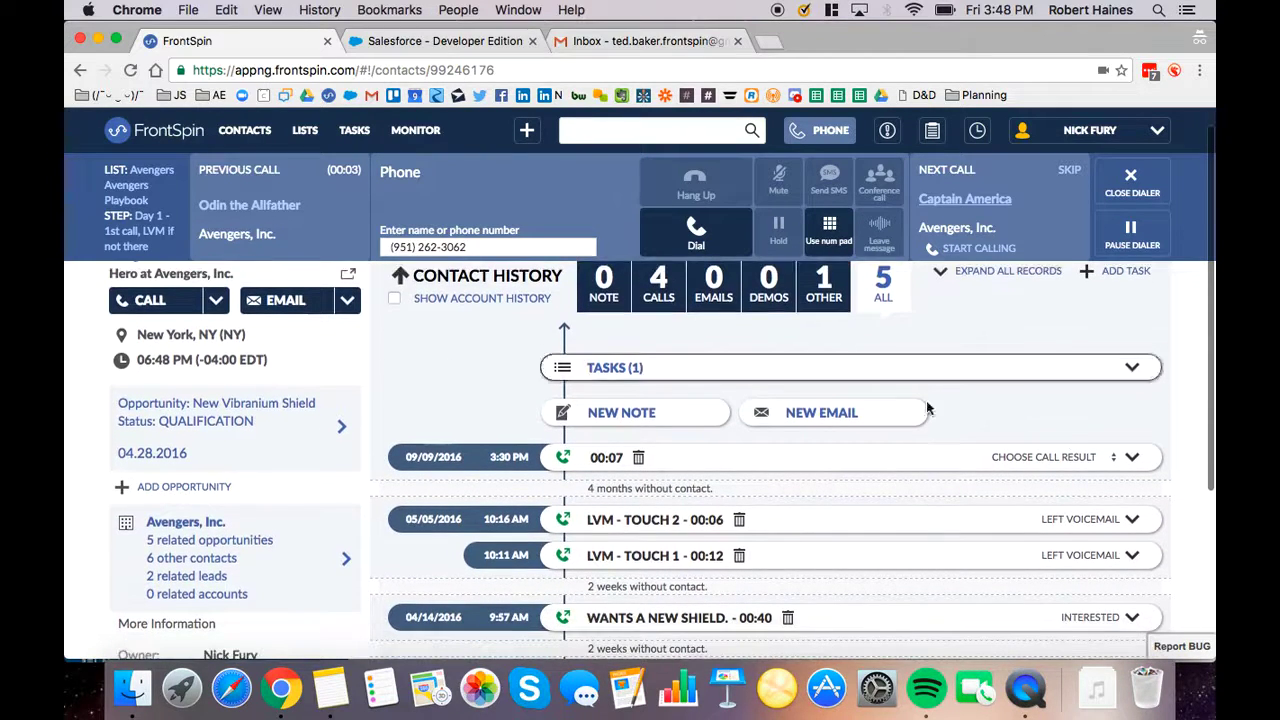
# - Play the recording of the 09/09/2016 3:30 PM call, collapse its record and look through the older history entries
pyautogui.click(1138, 465)
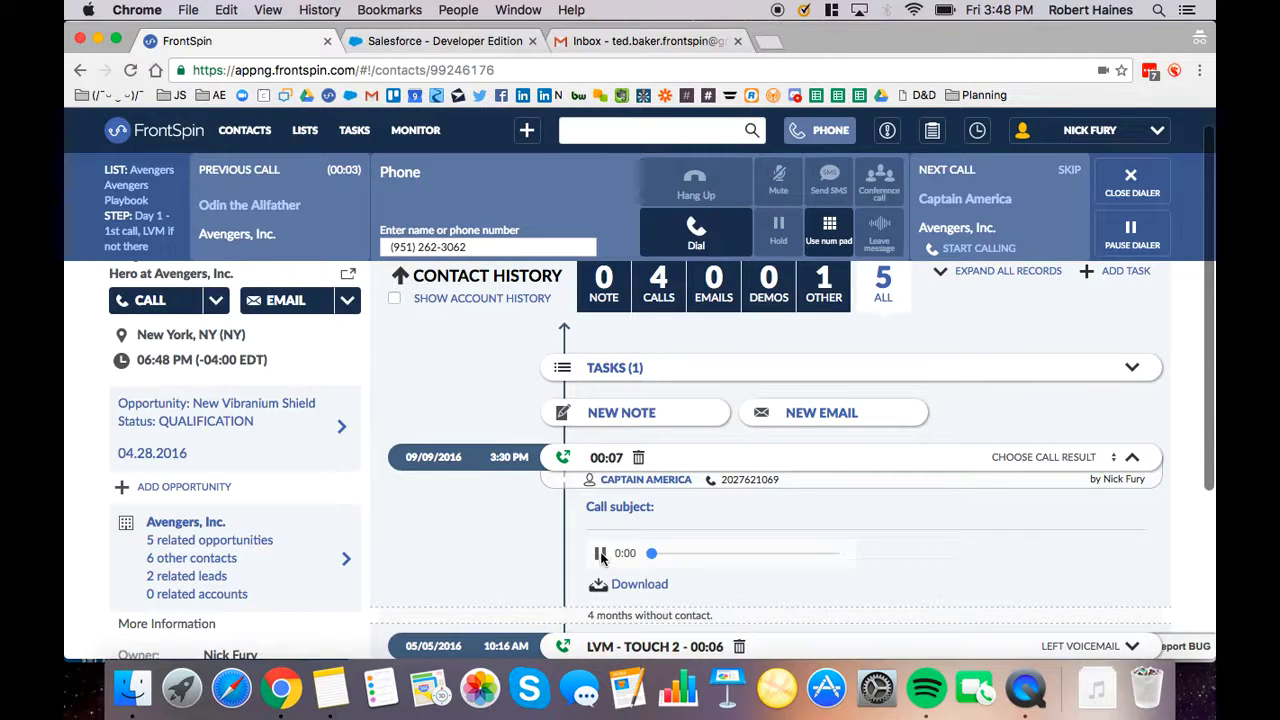
pyautogui.click(1128, 468)
pyautogui.scroll(-5, 677, 555)
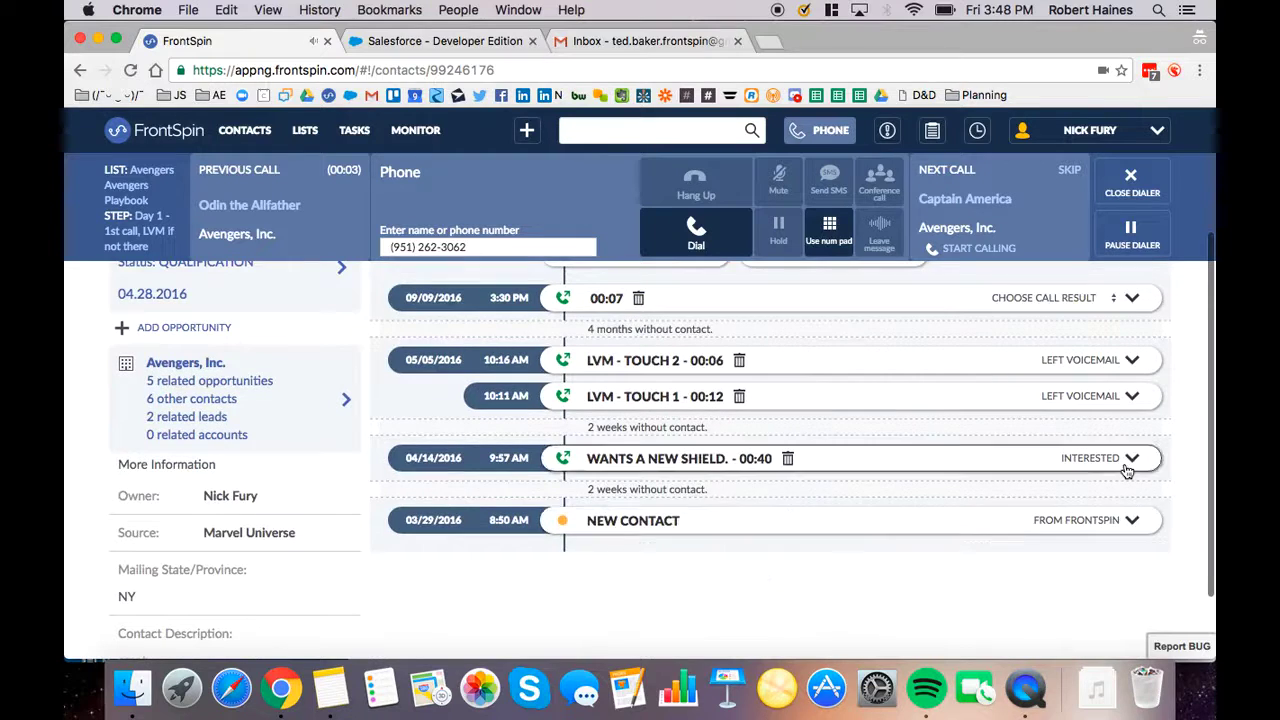
pyautogui.scroll(5, 895, 468)
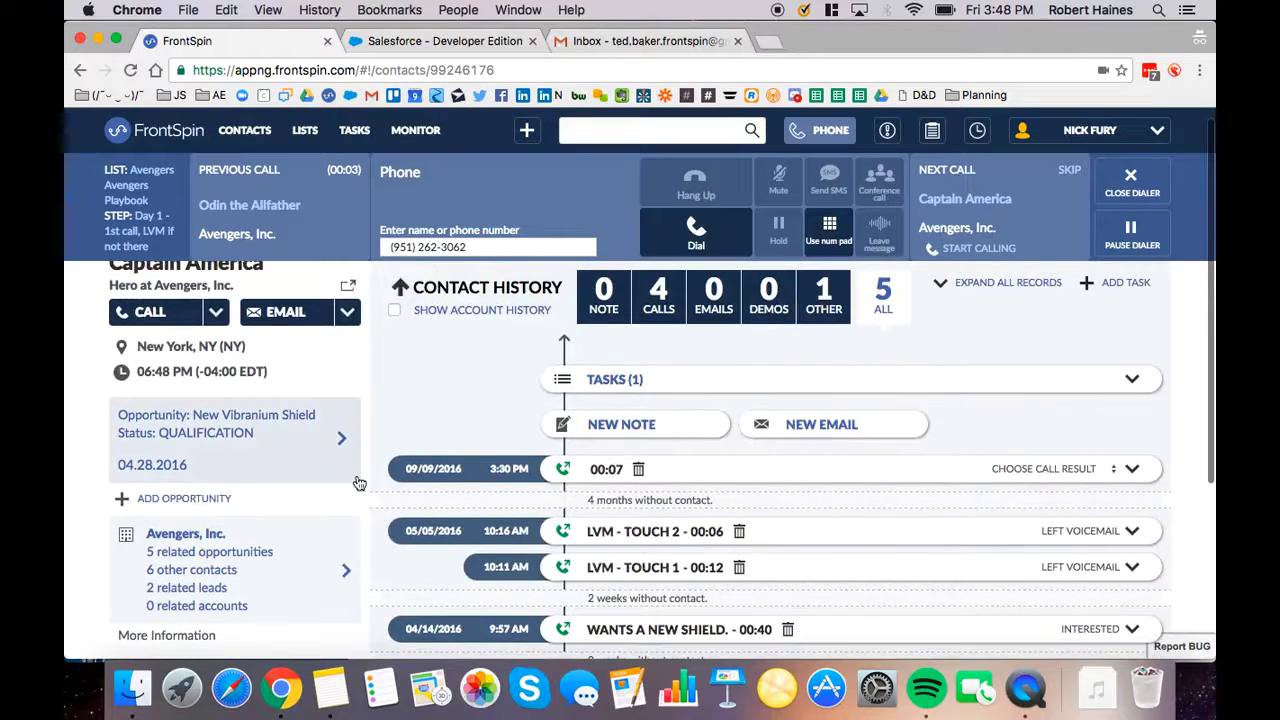
# - Review the contact's New Vibranium Shield opportunity and the Avengers, Inc. account details, and return to the contact history
pyautogui.click(244, 440)
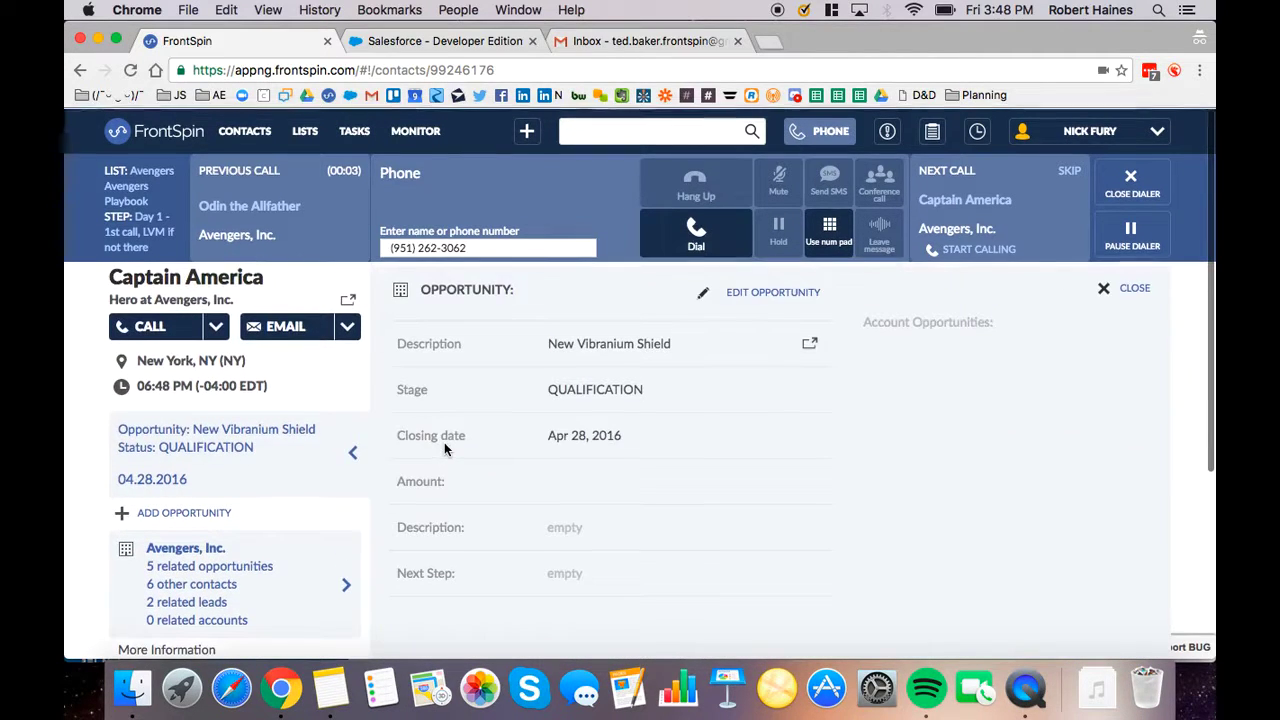
pyautogui.click(294, 430)
pyautogui.click(244, 563)
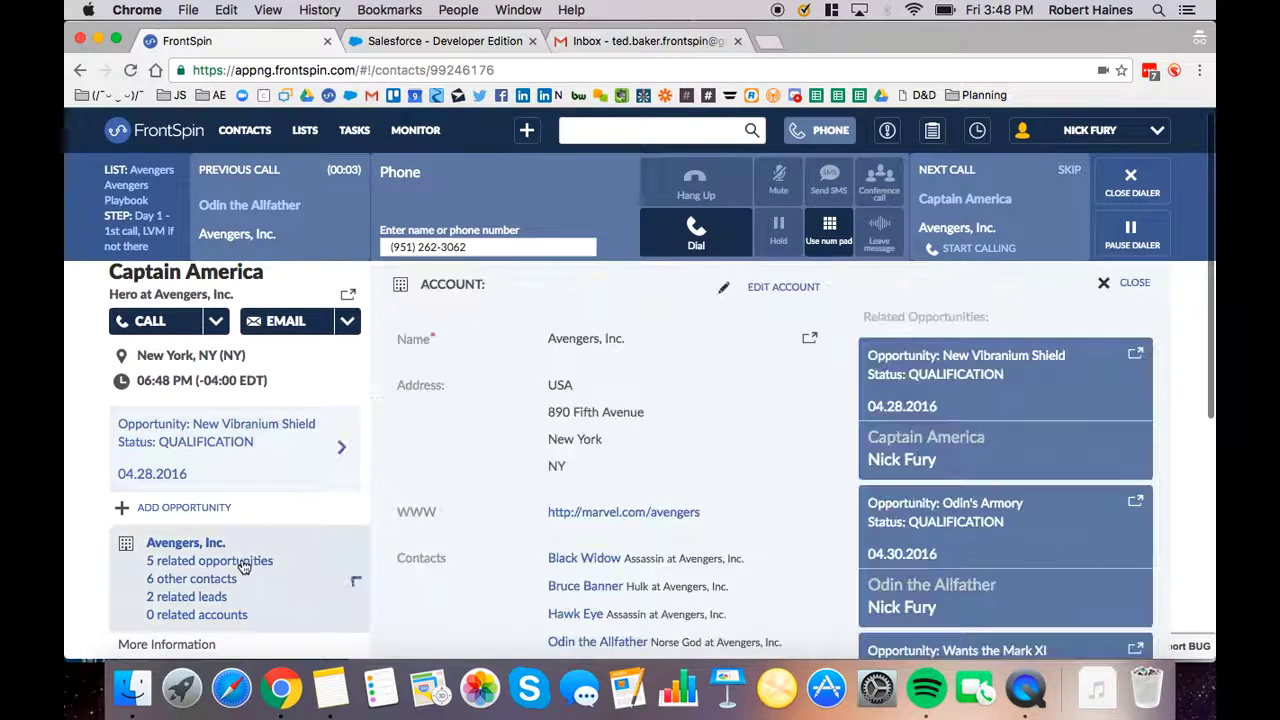
pyautogui.scroll(-2, 471, 510)
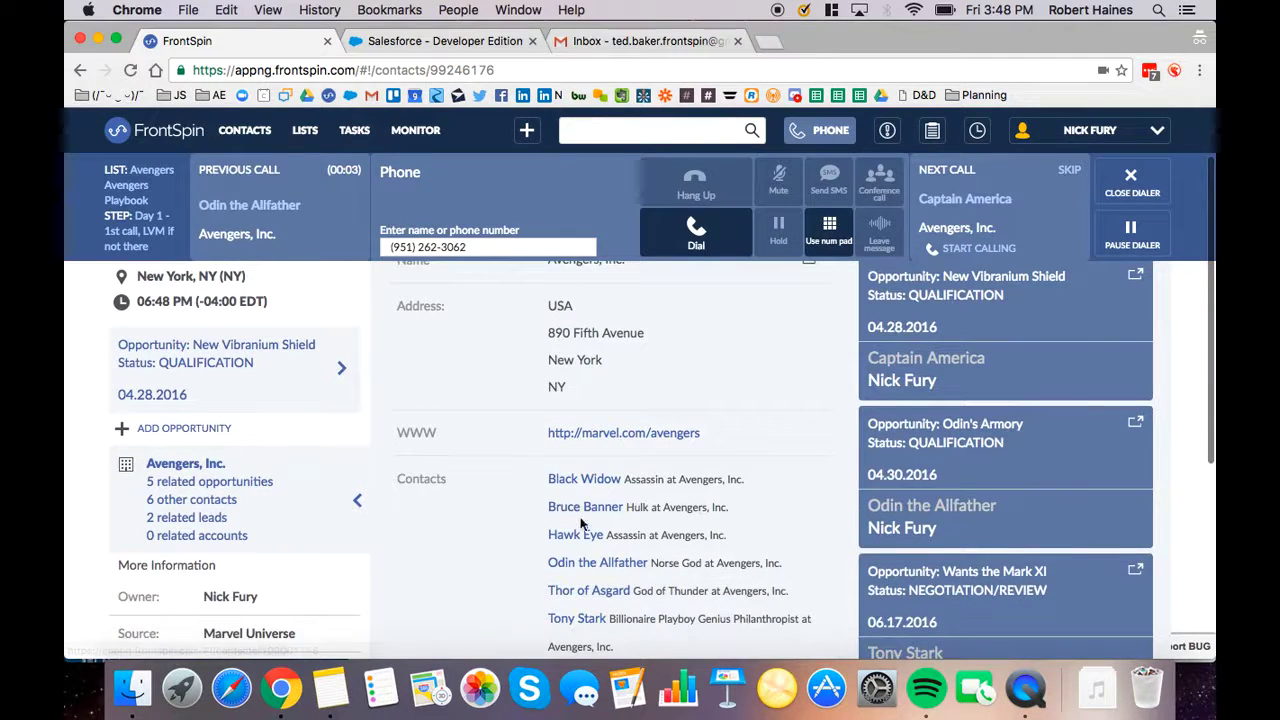
pyautogui.scroll(-5, 492, 498)
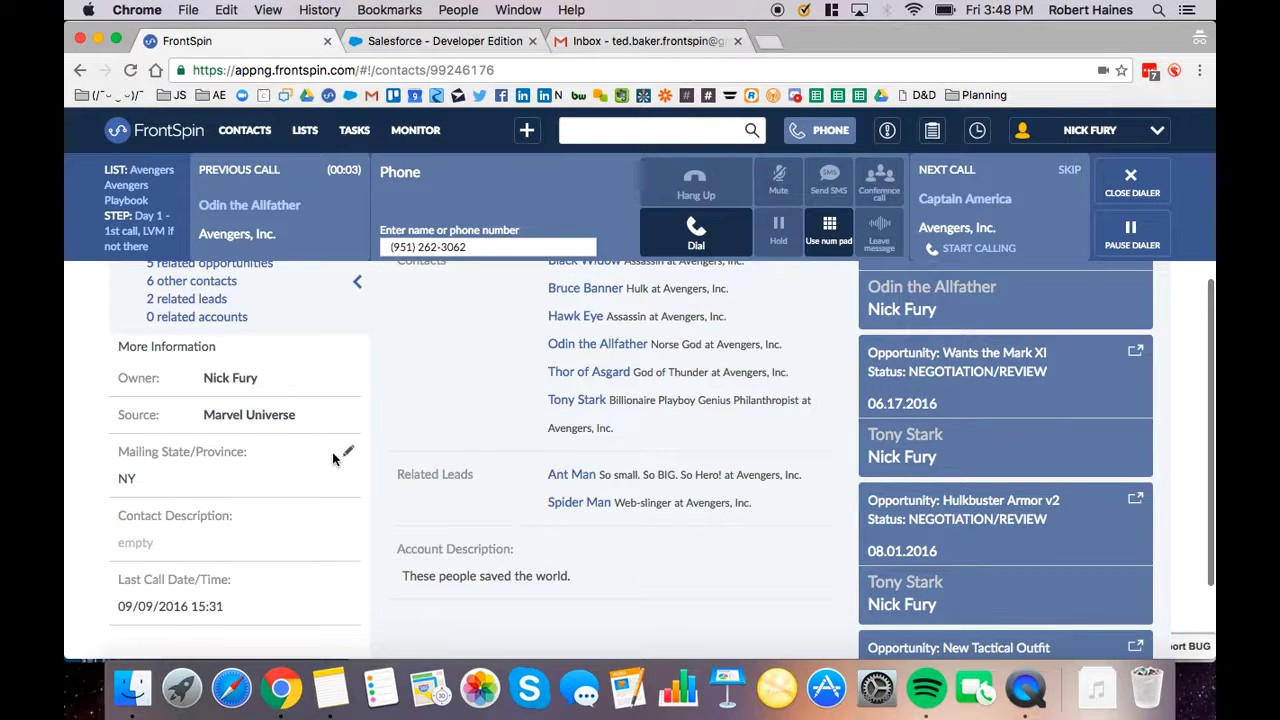
pyautogui.scroll(2, 334, 459)
pyautogui.click(300, 412)
pyautogui.scroll(3, 408, 420)
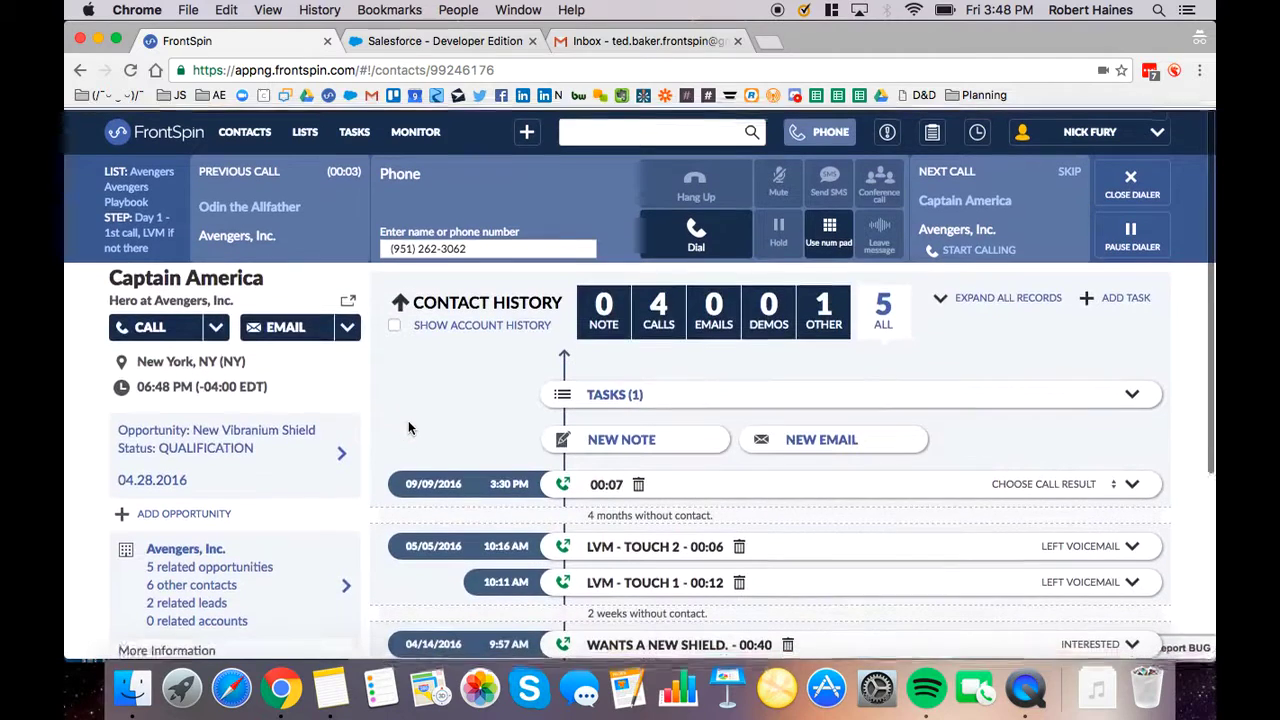
# - Call the next contact on the Avengers list and leave the prerecorded voice message "2. Follow-Up VM"
pyautogui.click(985, 250)
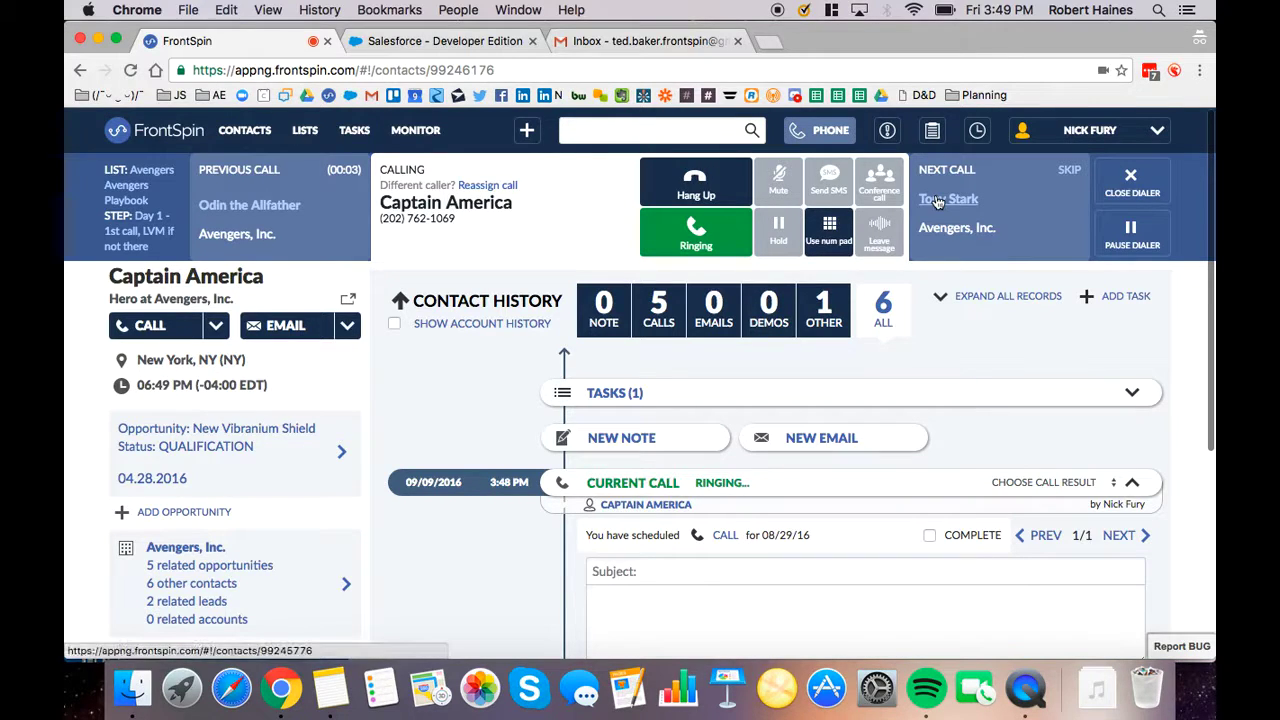
pyautogui.click(874, 243)
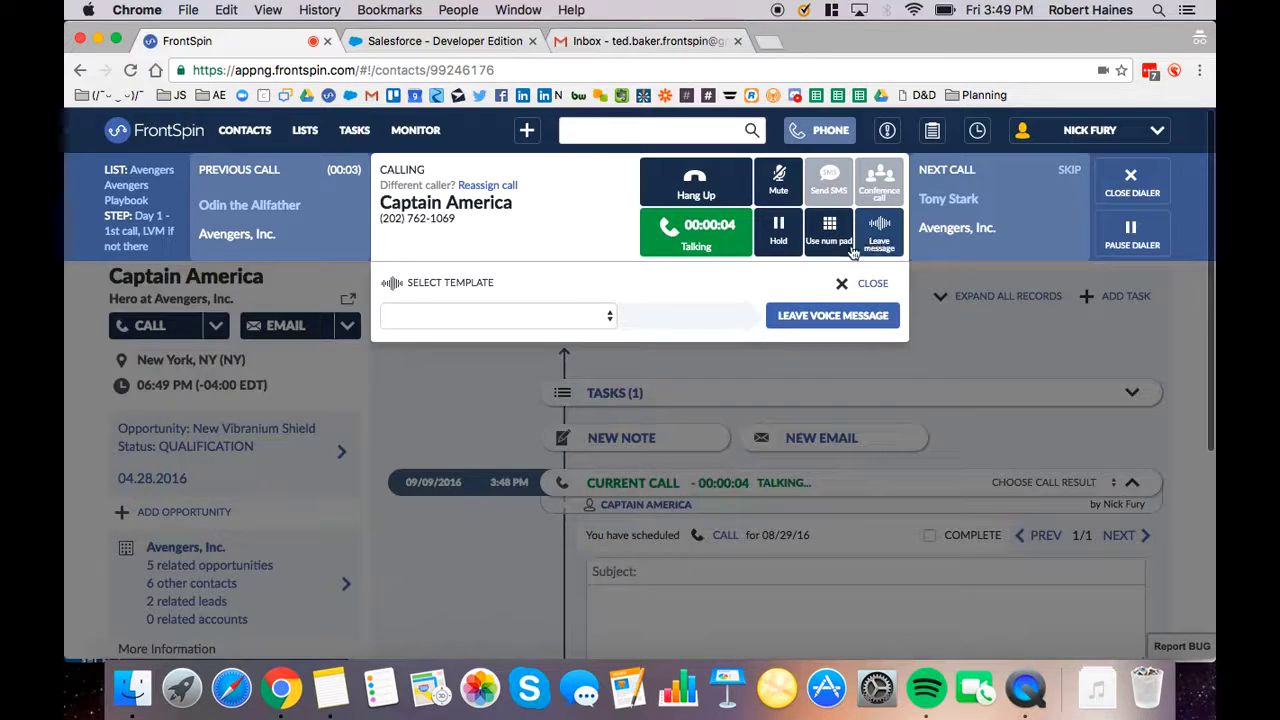
pyautogui.click(439, 318)
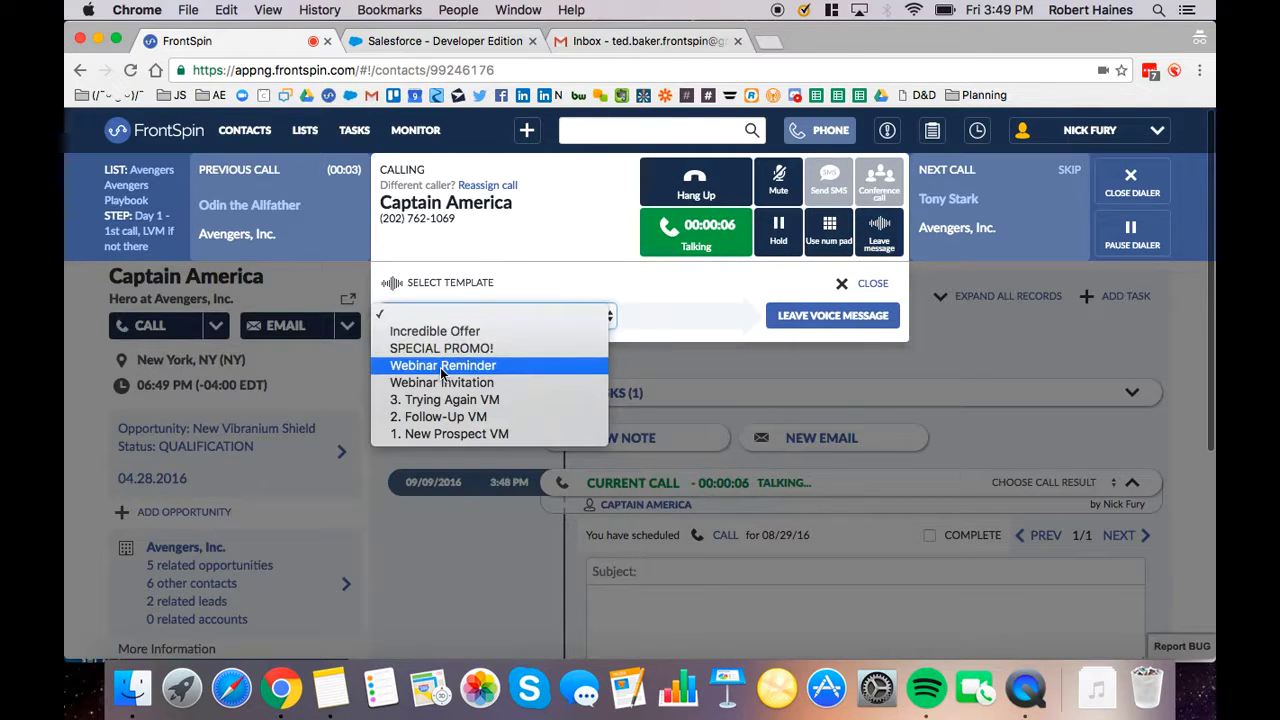
pyautogui.click(470, 418)
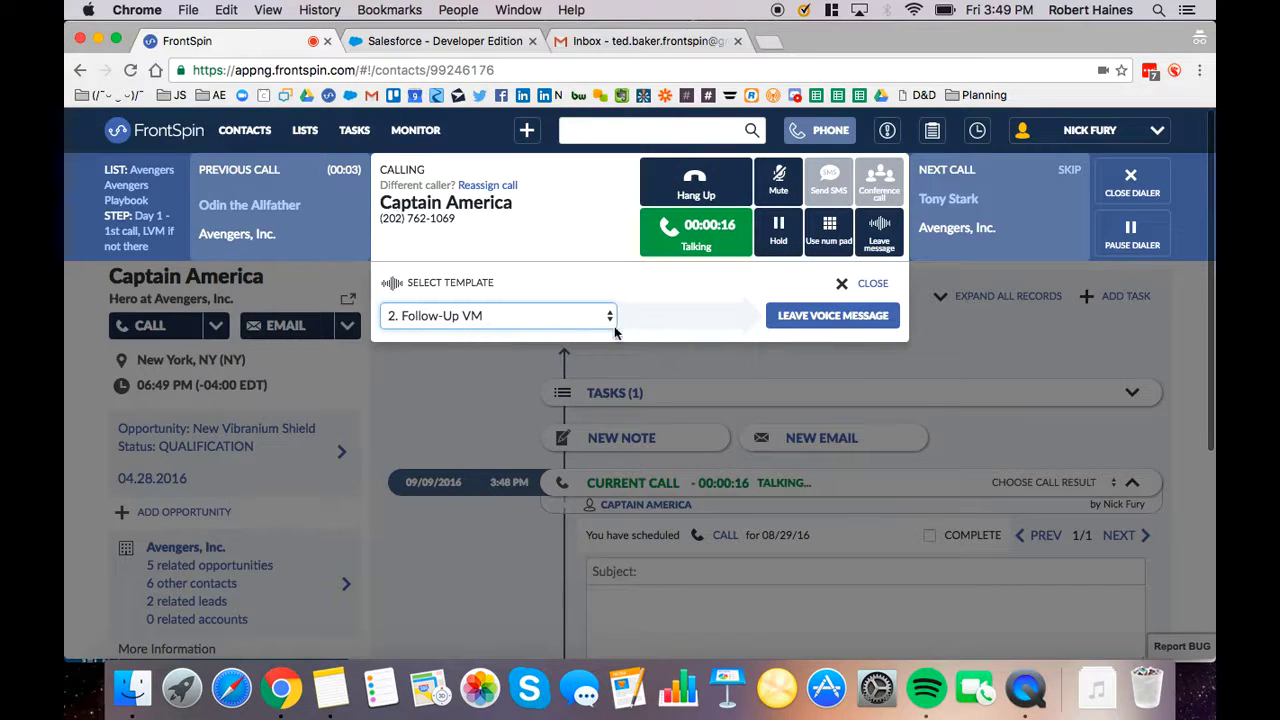
pyautogui.click(838, 318)
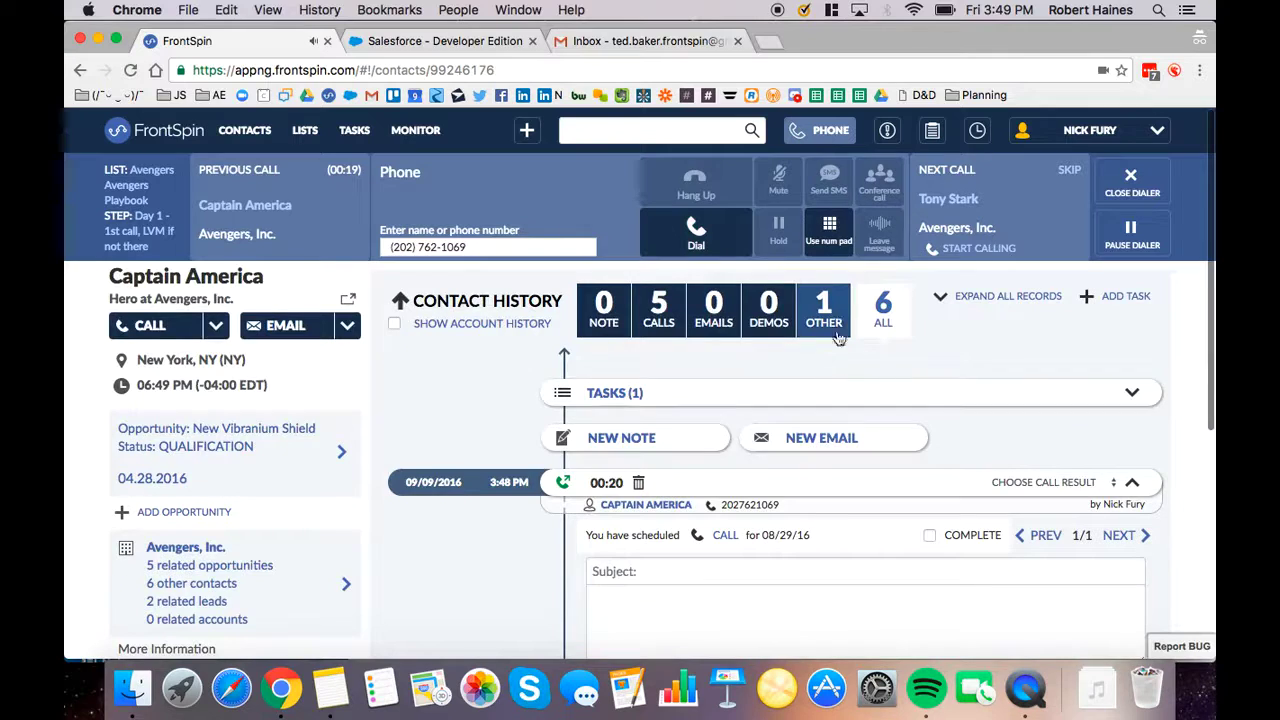
# - Fill in the call log with subject "sdfdsfds", note "sdfdsfds" and the result Left Voicemail
pyautogui.scroll(-1, 800, 438)
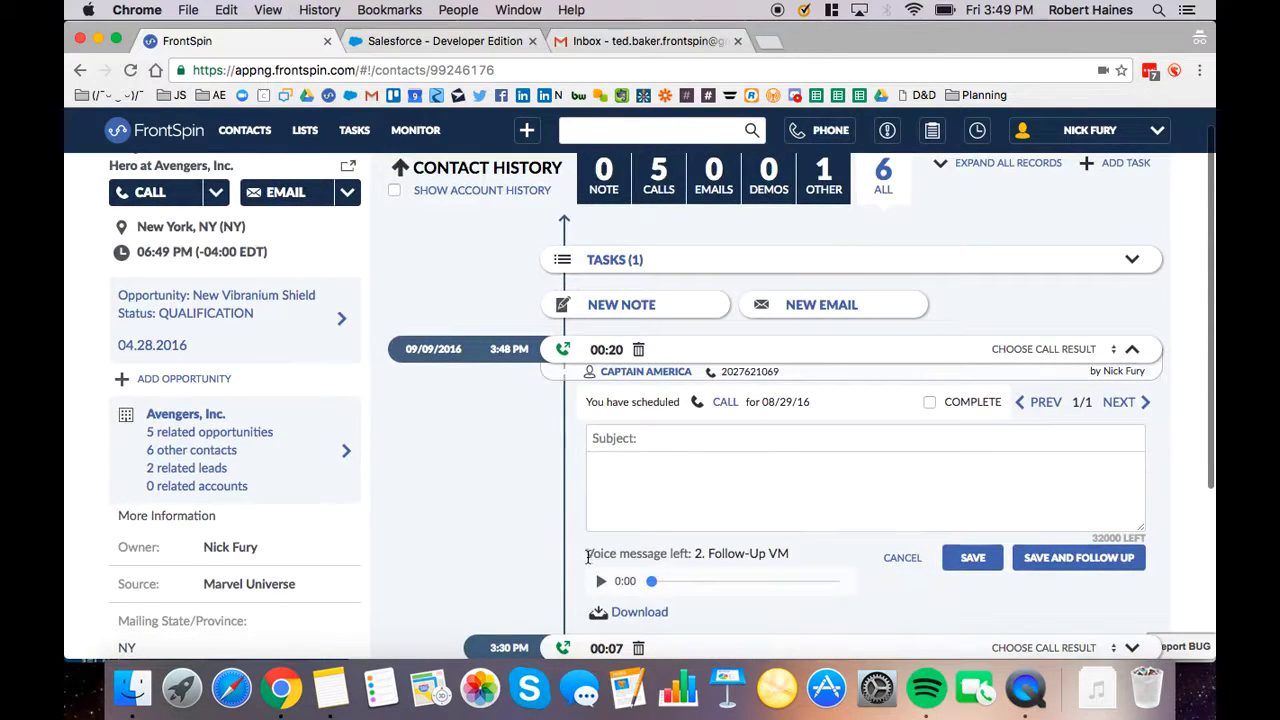
pyautogui.moveTo(587, 553); pyautogui.dragTo(796, 560)
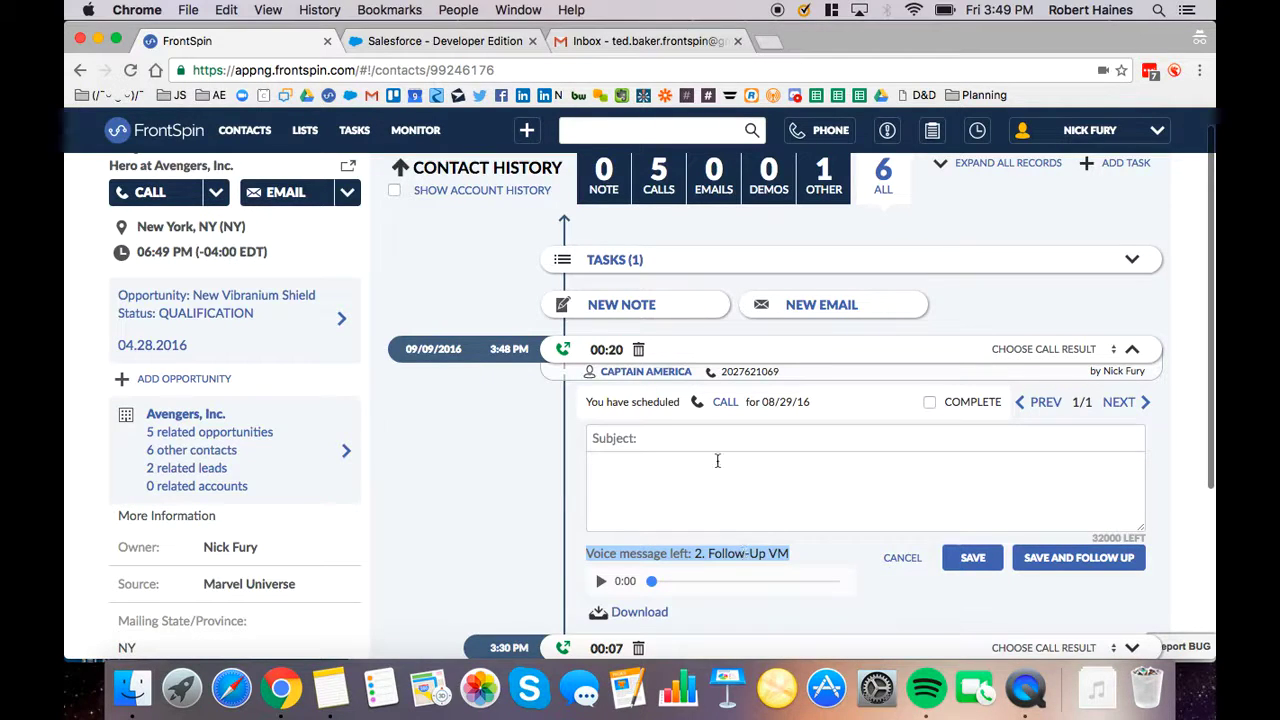
pyautogui.click(668, 435)
pyautogui.write('sdfdsfds')
pyautogui.click(651, 480)
pyautogui.write('sdfdsfds')
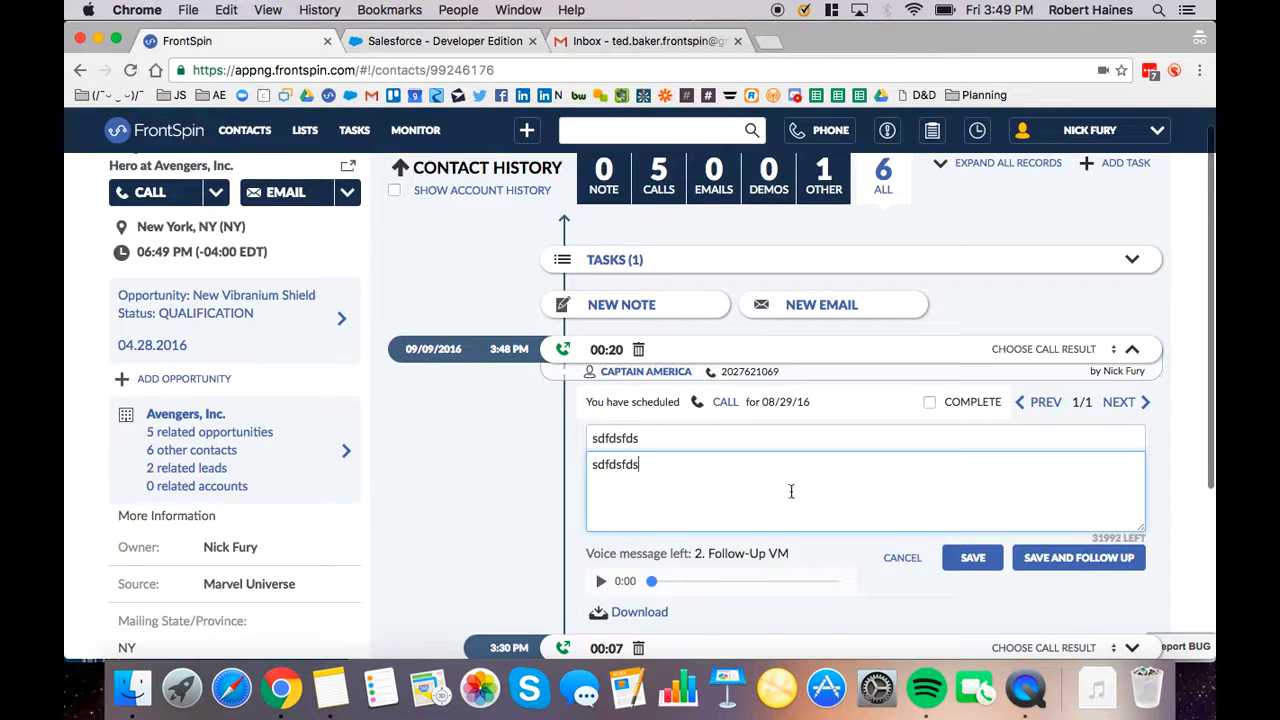
pyautogui.click(1027, 352)
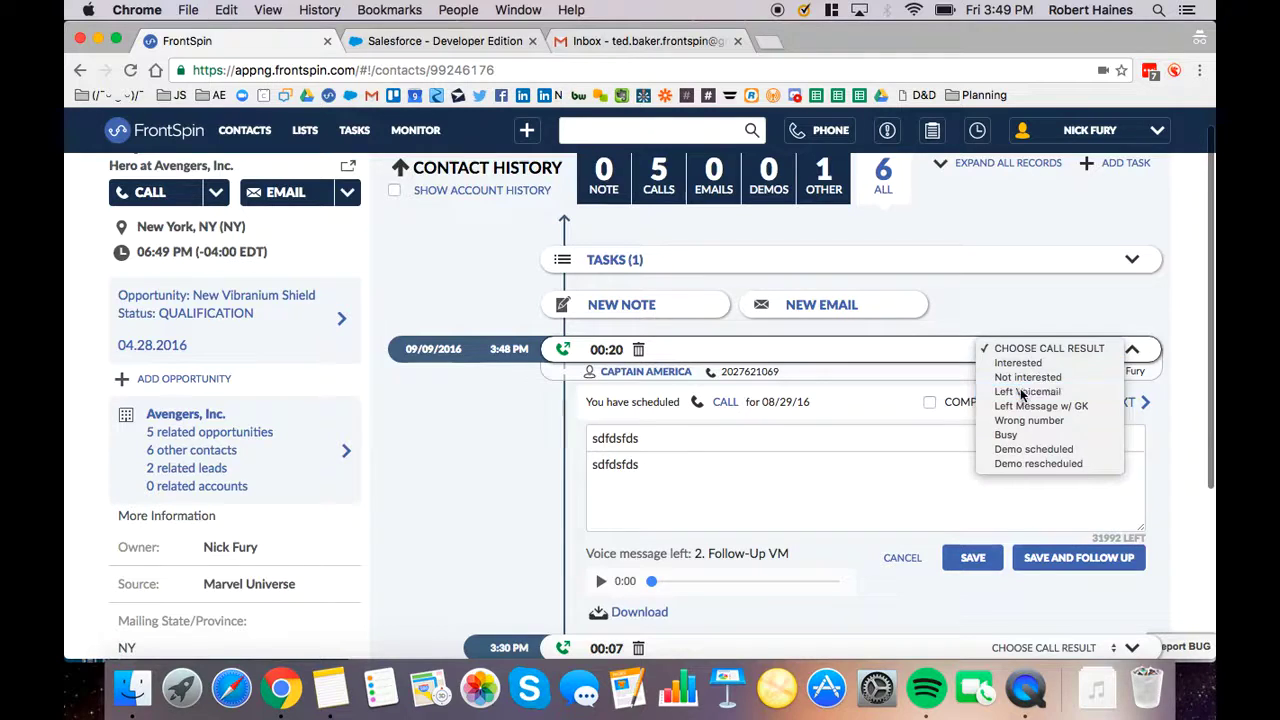
pyautogui.click(1026, 391)
pyautogui.scroll(1, 897, 423)
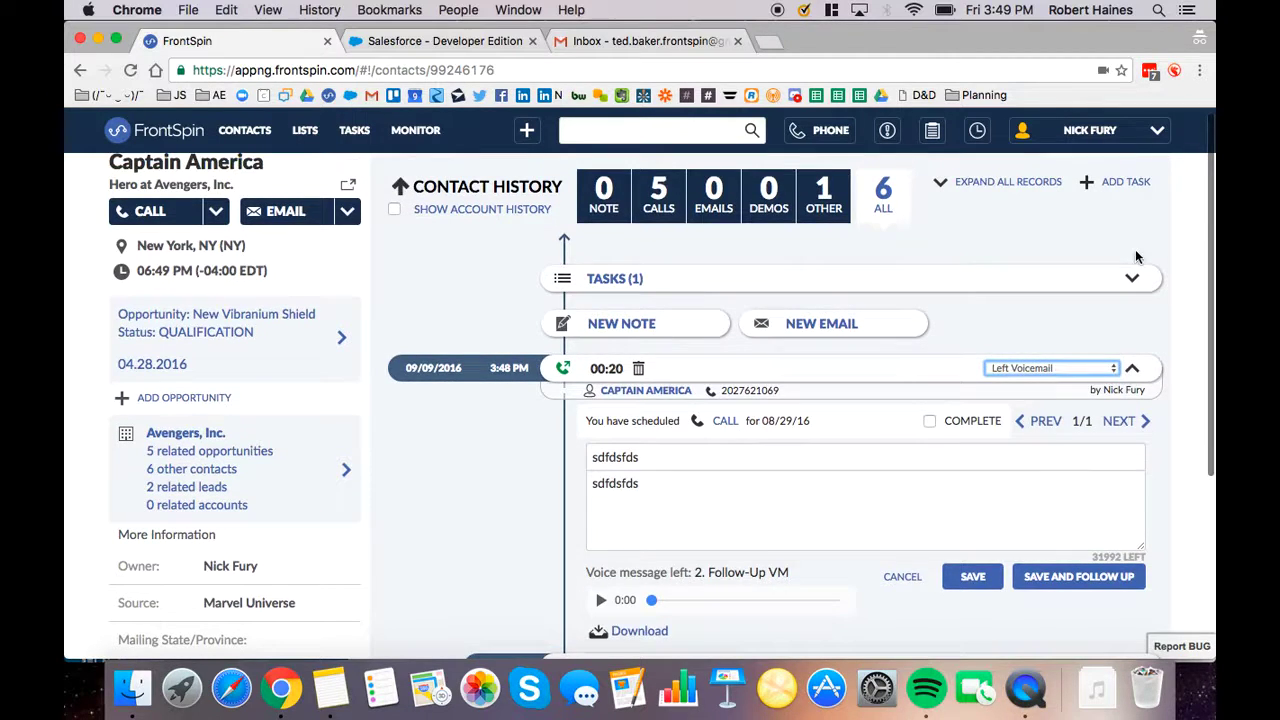
# - Check the contact's scheduled task, mark the call scheduled for 08/29/16 complete in the call log and save it
pyautogui.click(1137, 278)
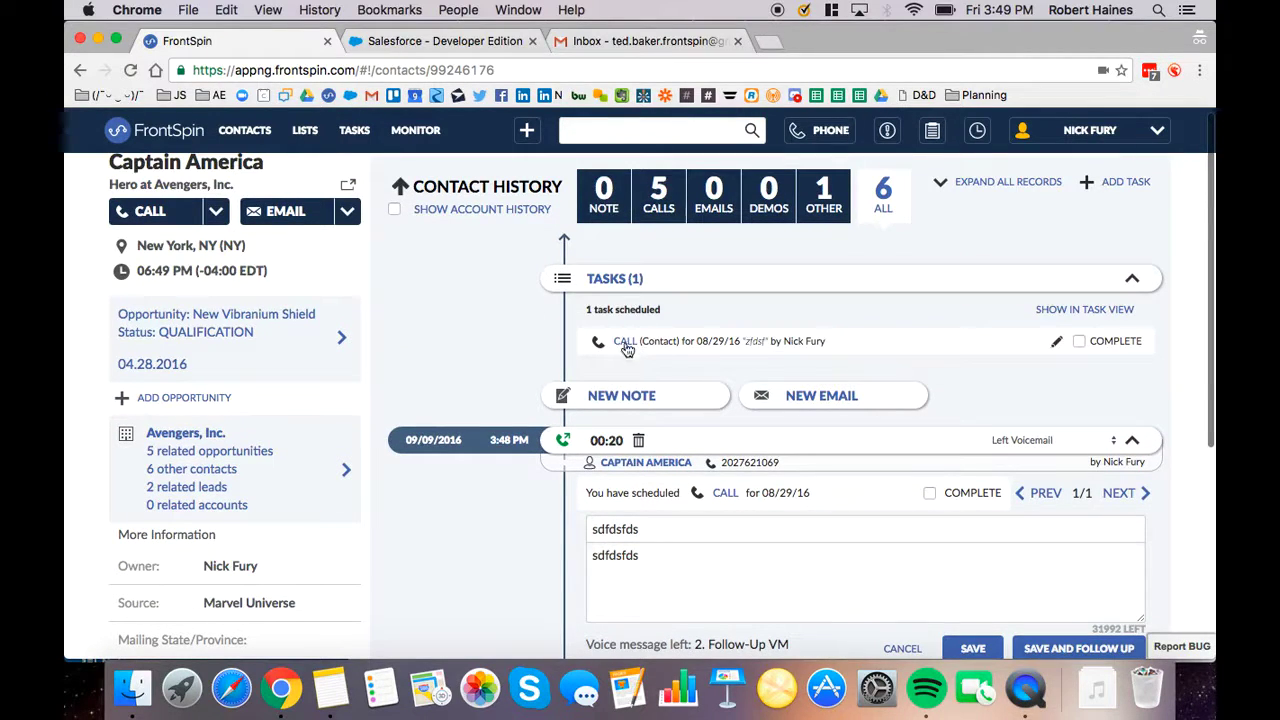
pyautogui.click(1132, 278)
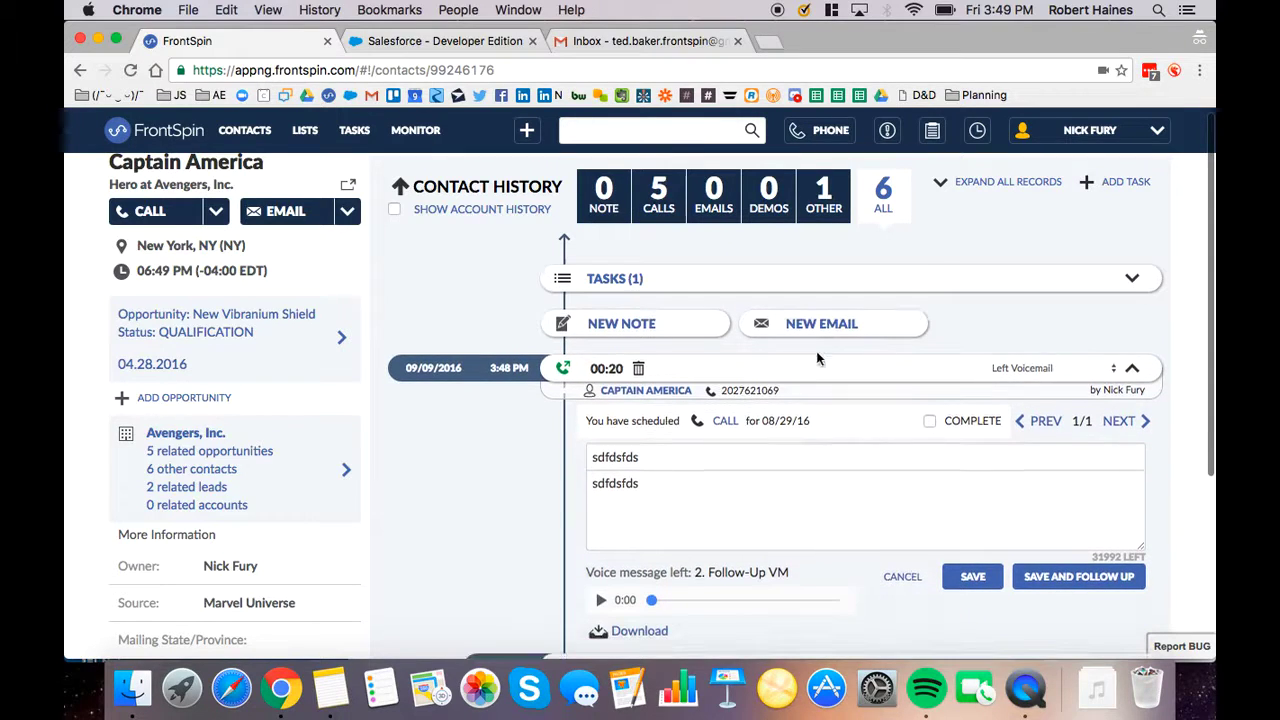
pyautogui.click(930, 421)
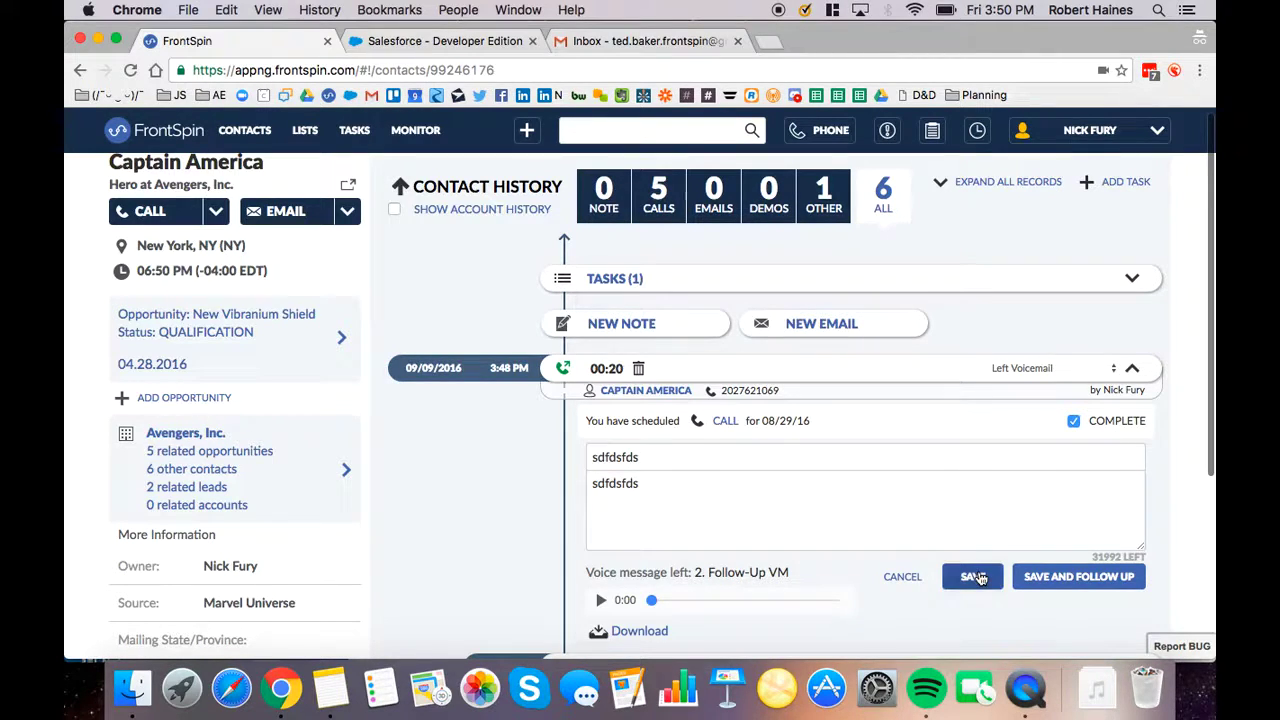
pyautogui.click(972, 576)
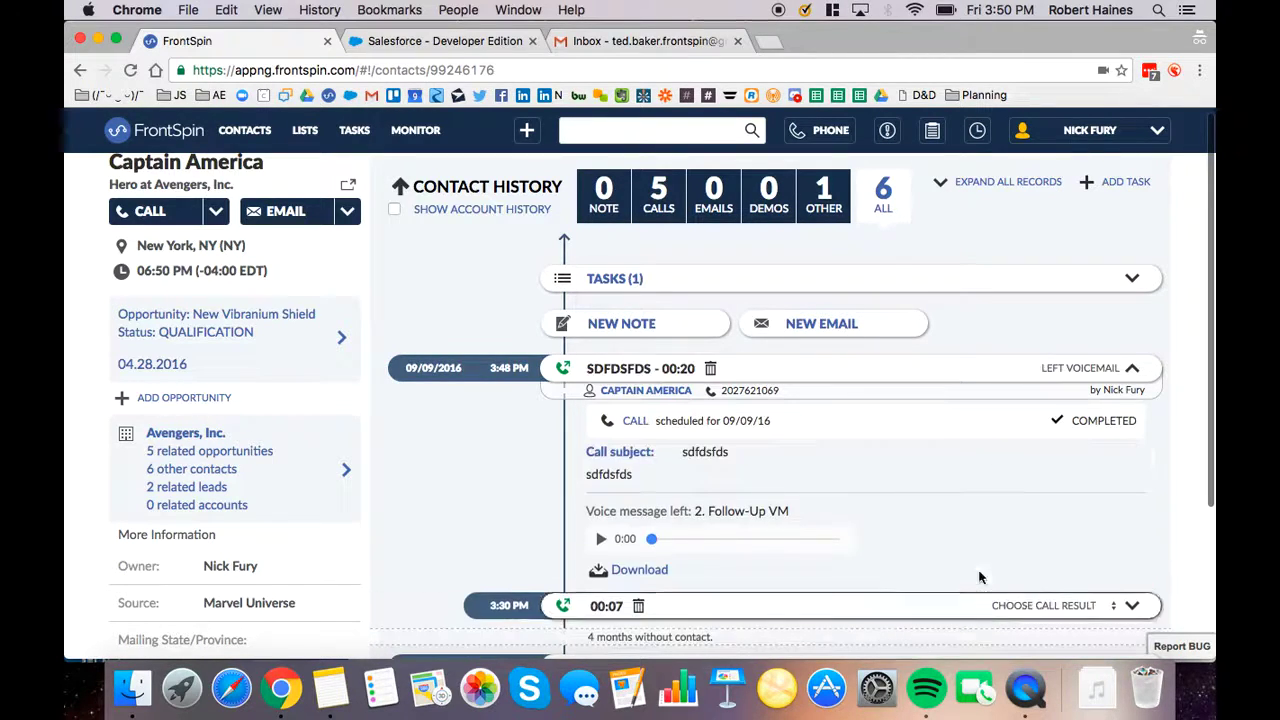
# - Close the dialer for the Avengers list and hide the phone controls
pyautogui.click(828, 140)
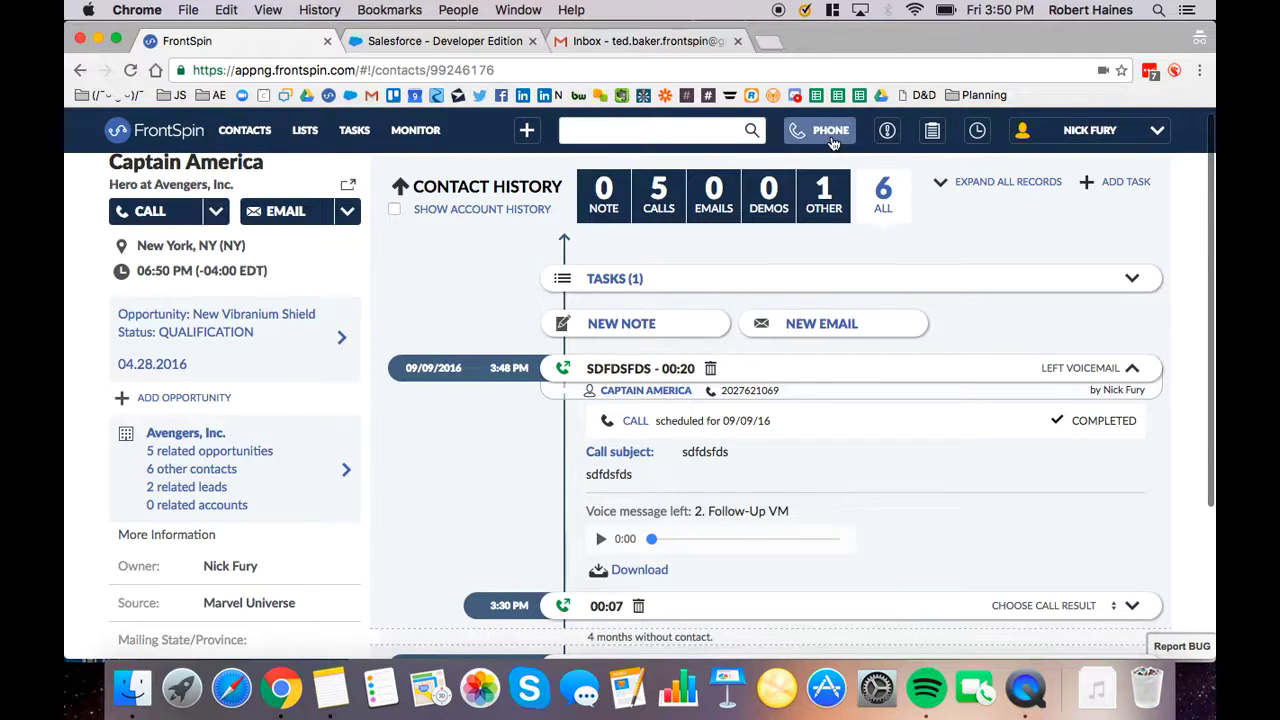
pyautogui.click(1120, 176)
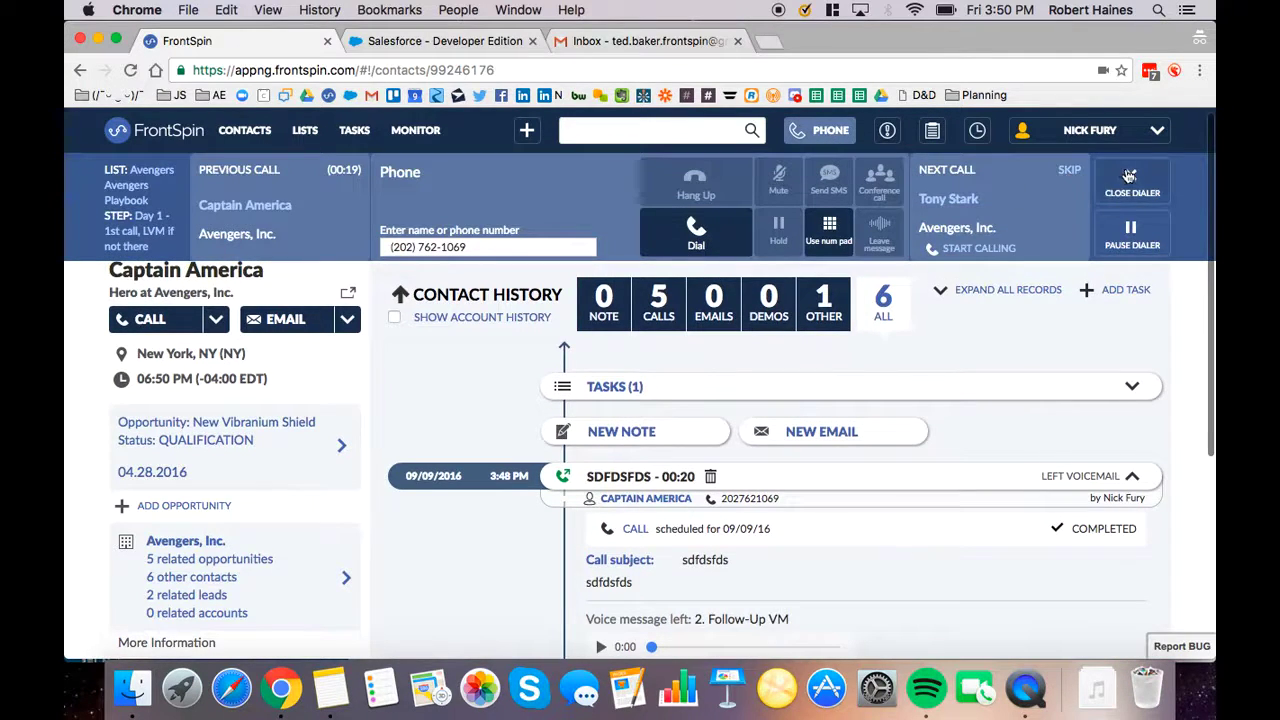
pyautogui.click(812, 134)
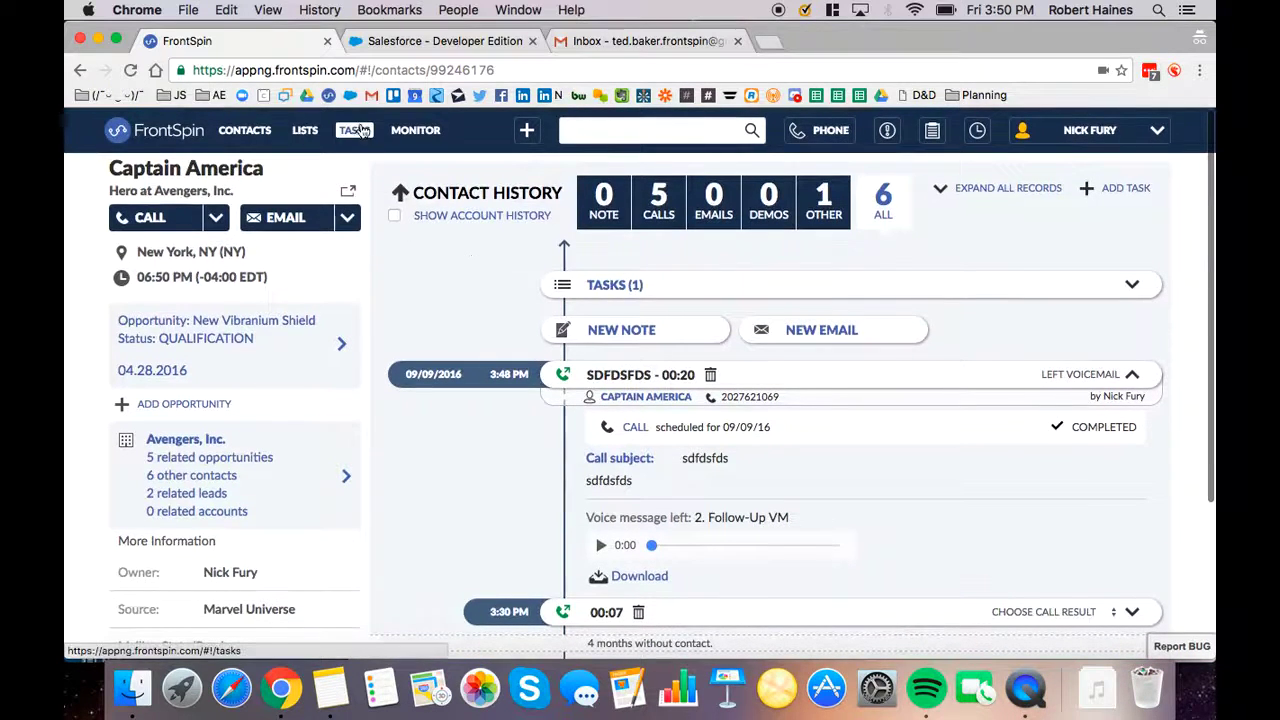
# - Open the task overview and examine the overdue tasks for the week of 9 September 2016
pyautogui.click(355, 131)
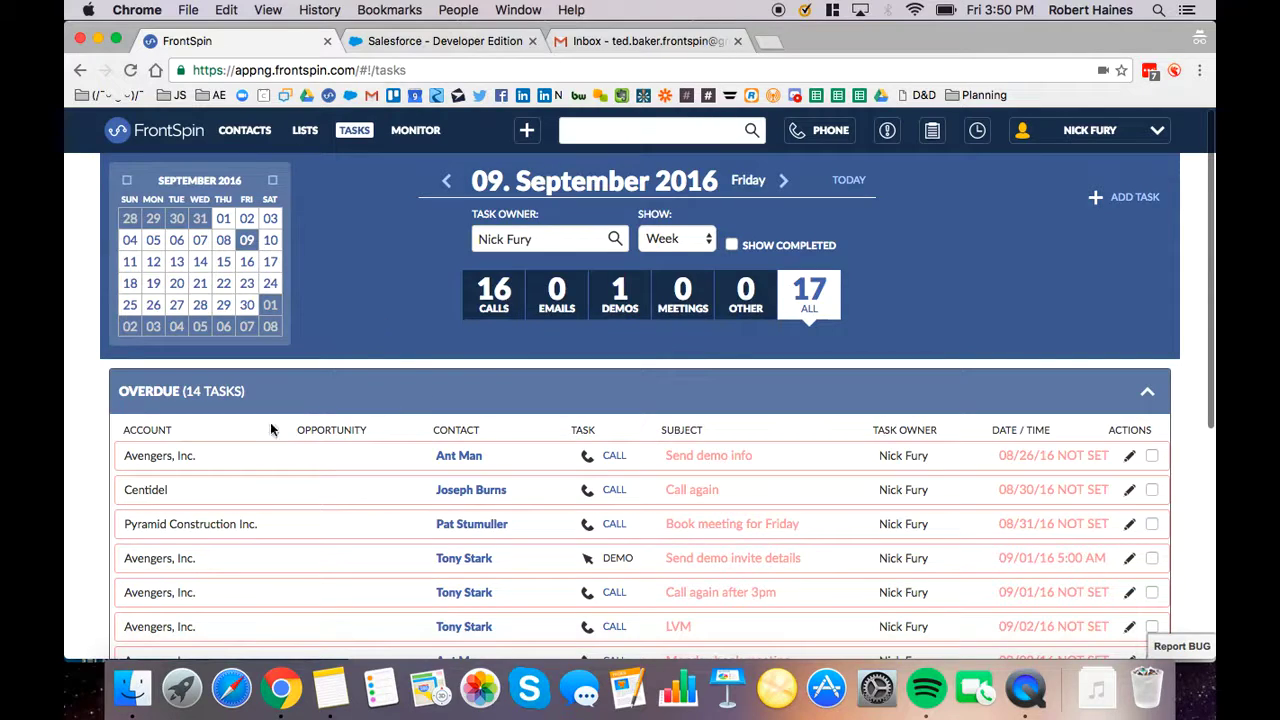
pyautogui.moveTo(142, 390); pyautogui.dragTo(243, 391)
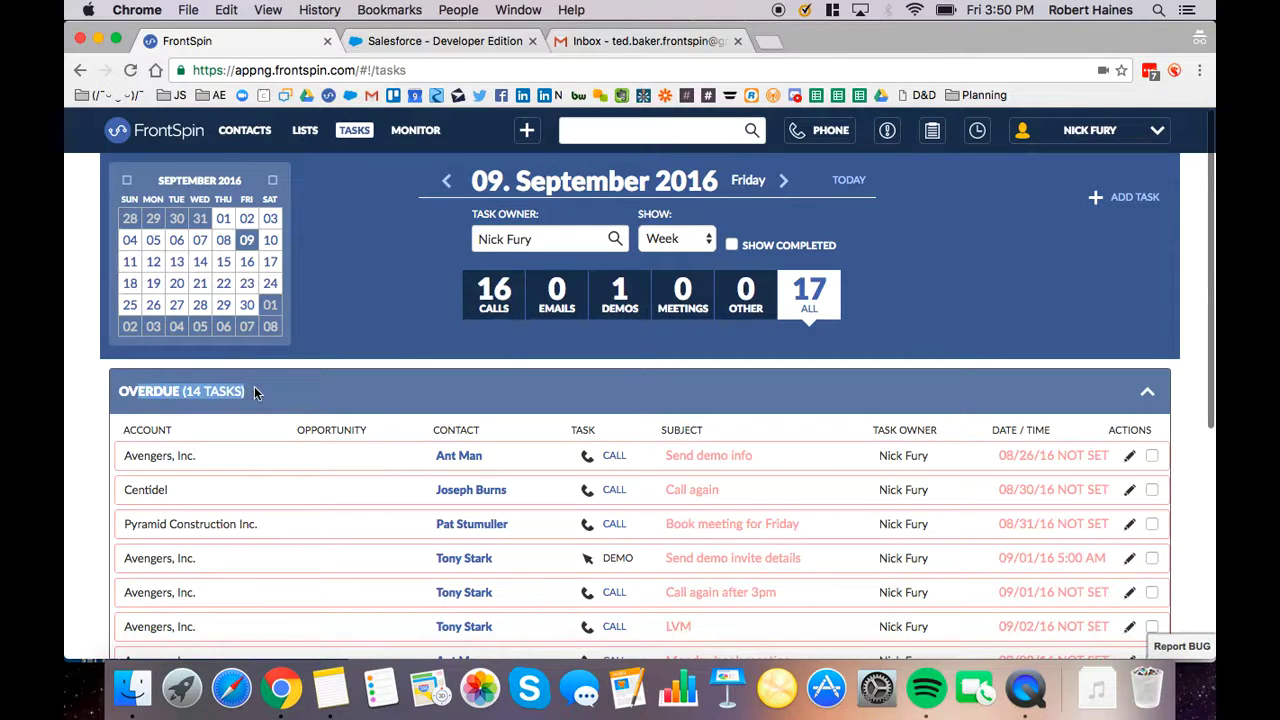
pyautogui.click(254, 392)
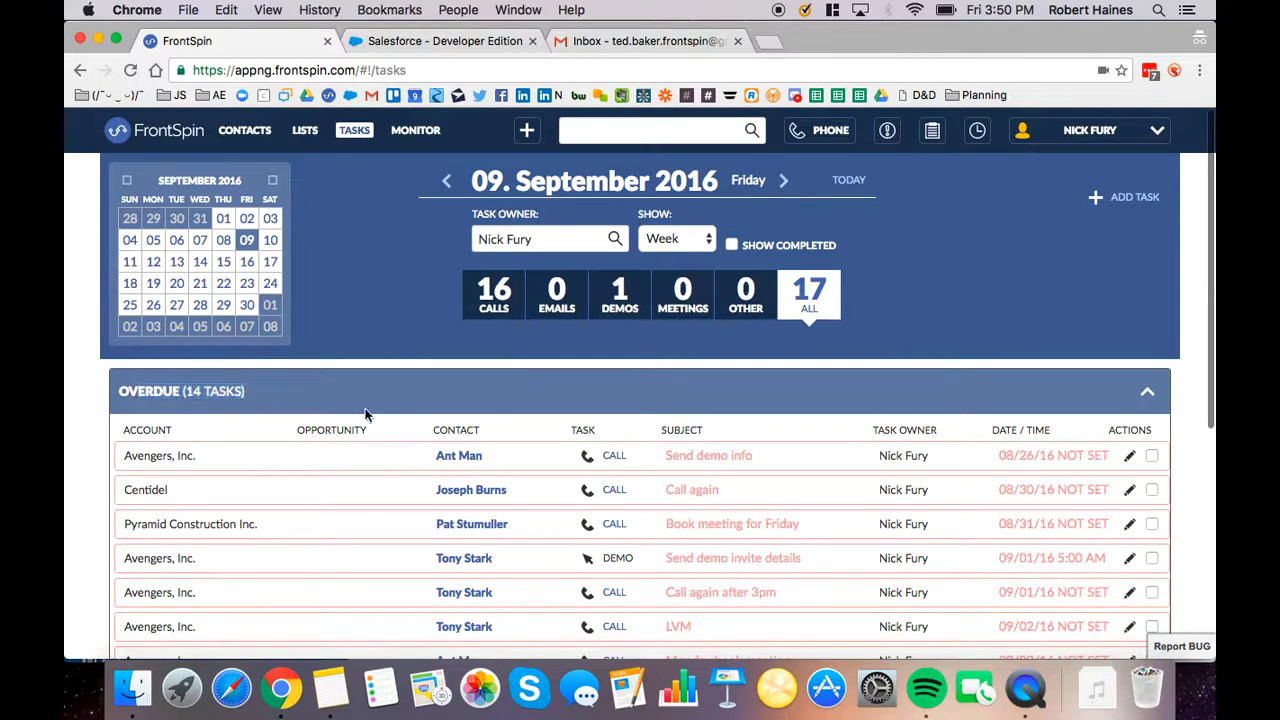
# - Filter the week's task overview to demos and return it to all task types
pyautogui.click(619, 296)
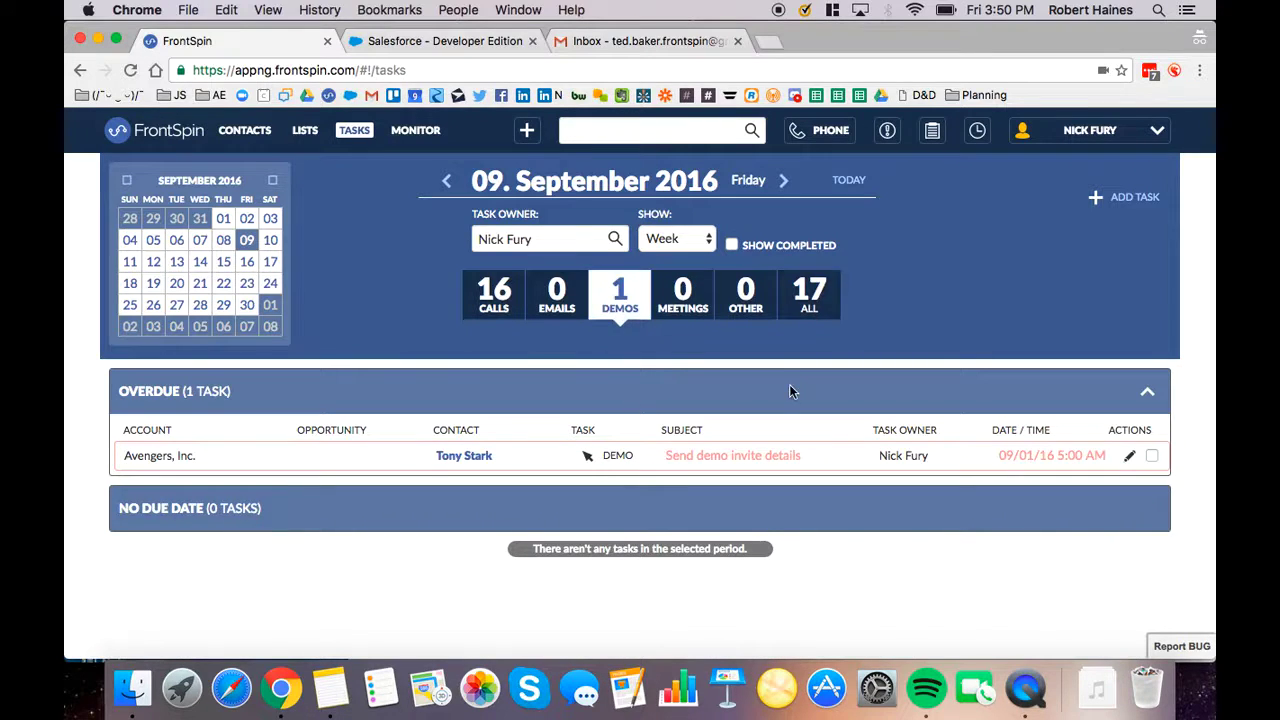
pyautogui.click(820, 290)
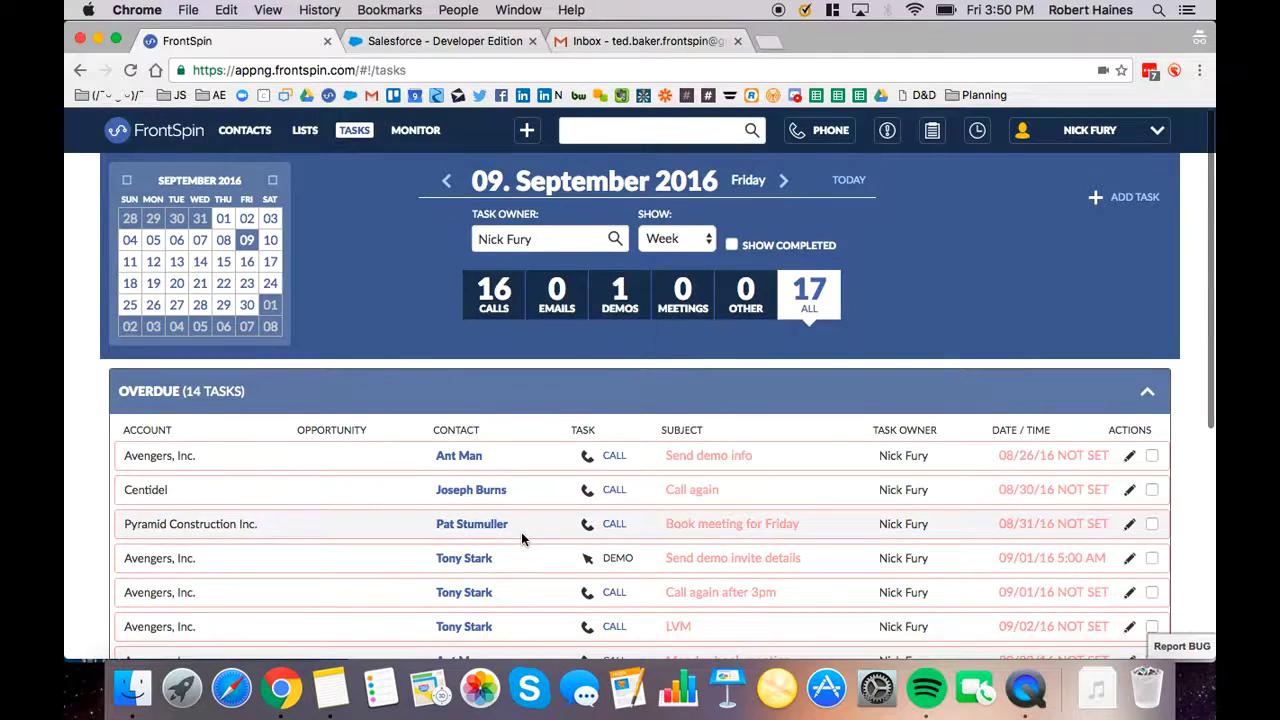
# - Open the contact of the first overdue call task and its linked lead record in Salesforce
pyautogui.click(463, 458)
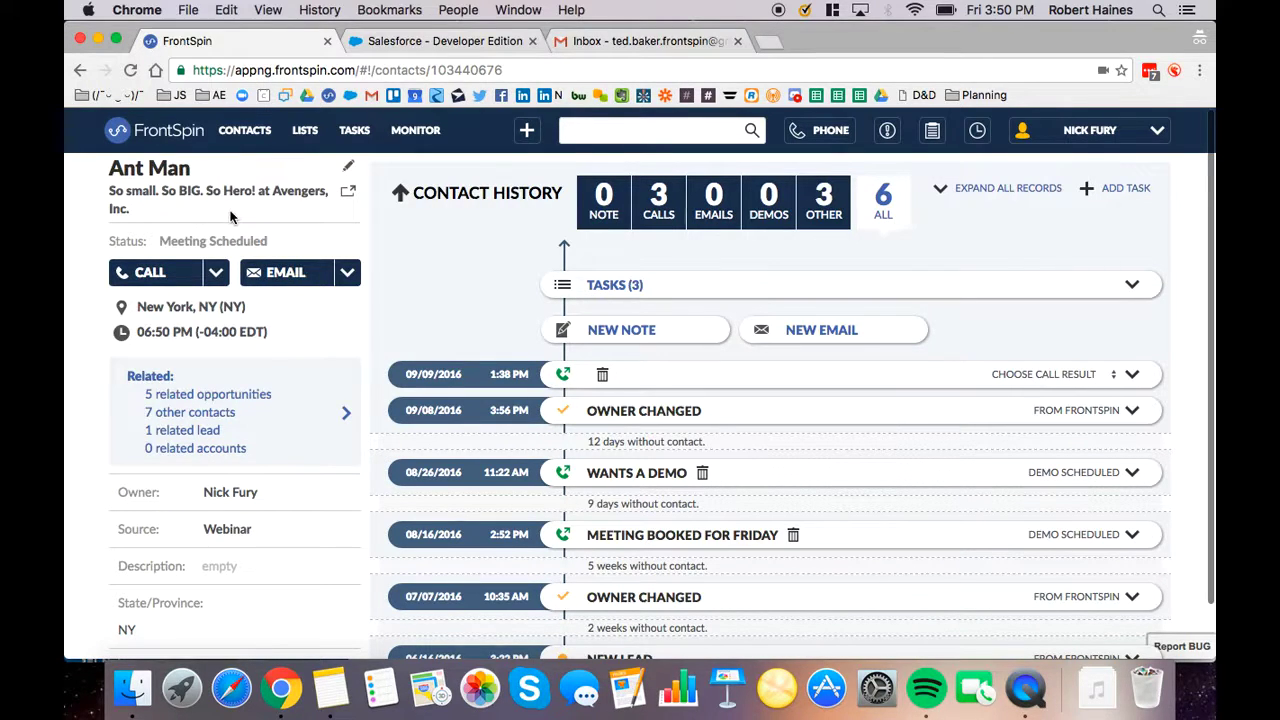
pyautogui.click(349, 196)
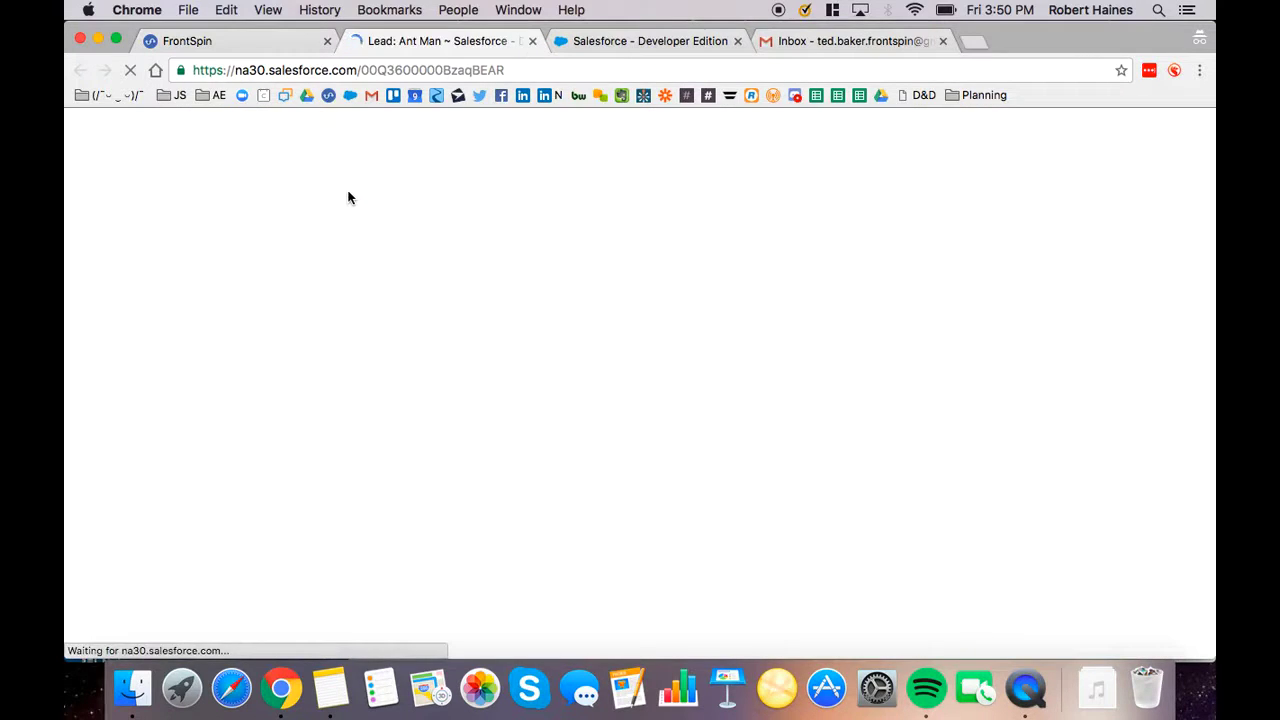
# - Switch back to FrontSpin, append "MAN" to the contact's first name and save the change
pyautogui.click(269, 42)
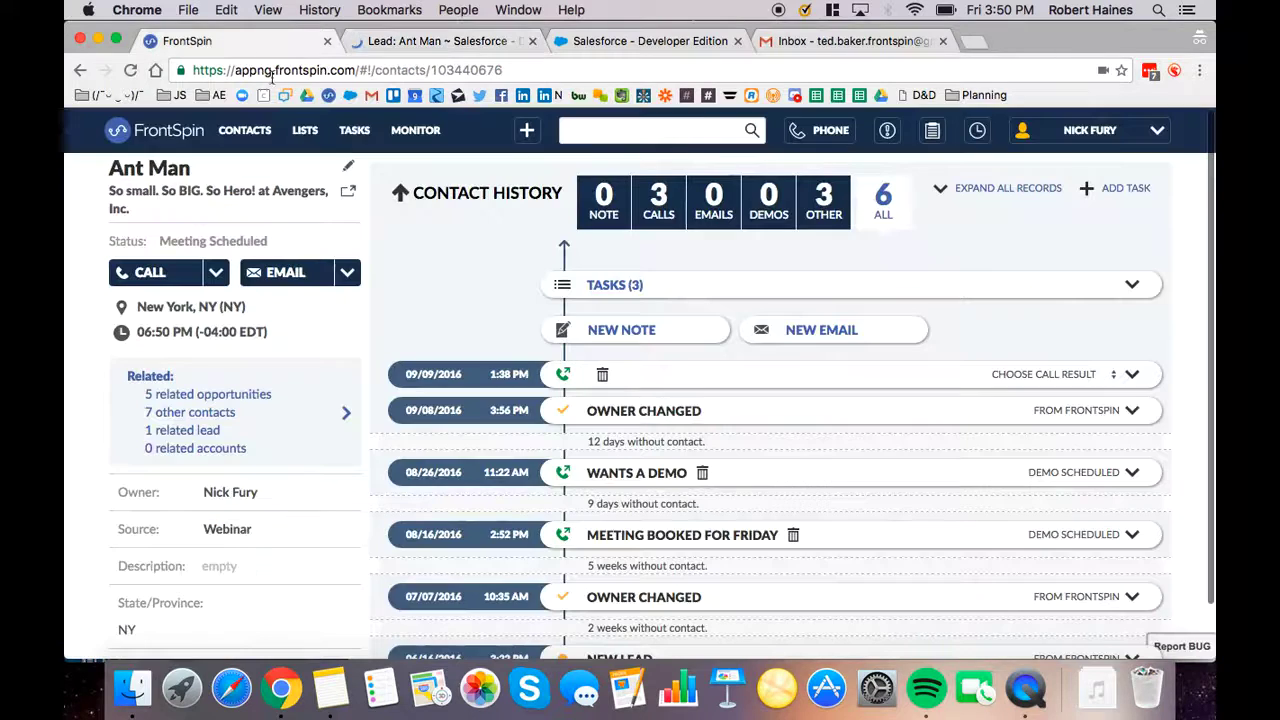
pyautogui.click(348, 172)
pyautogui.click(224, 205)
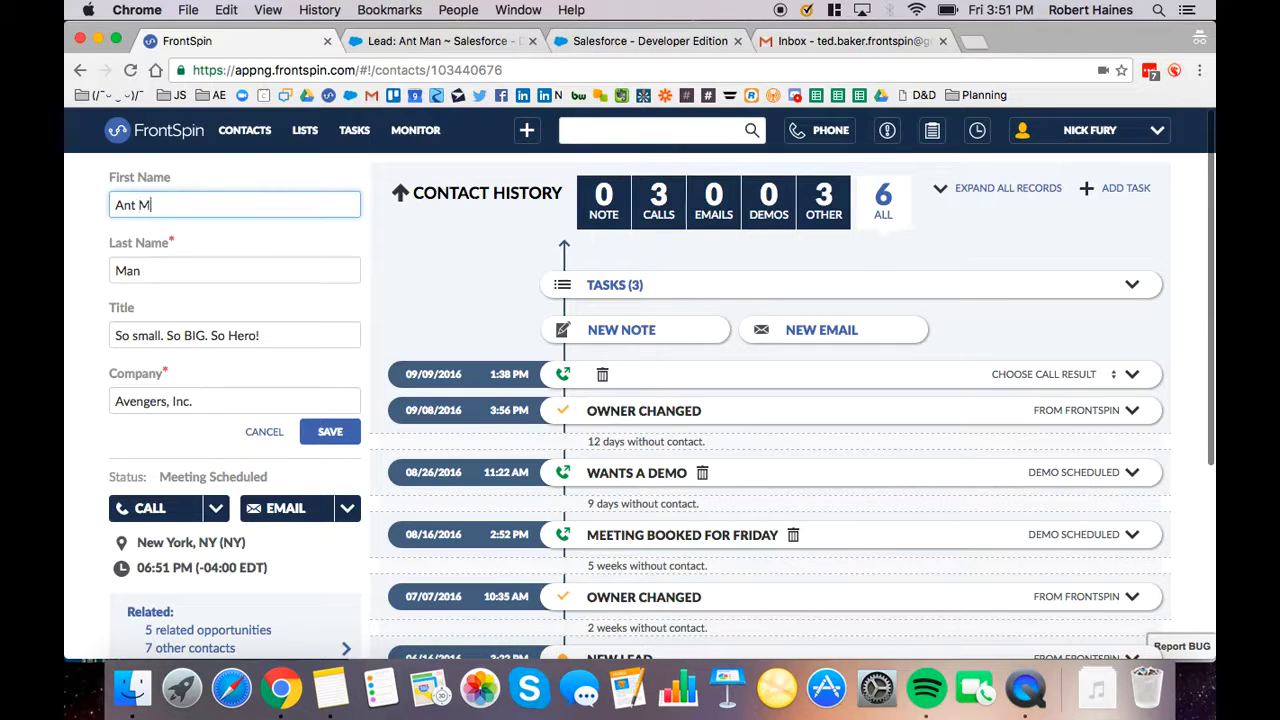
pyautogui.click(330, 431)
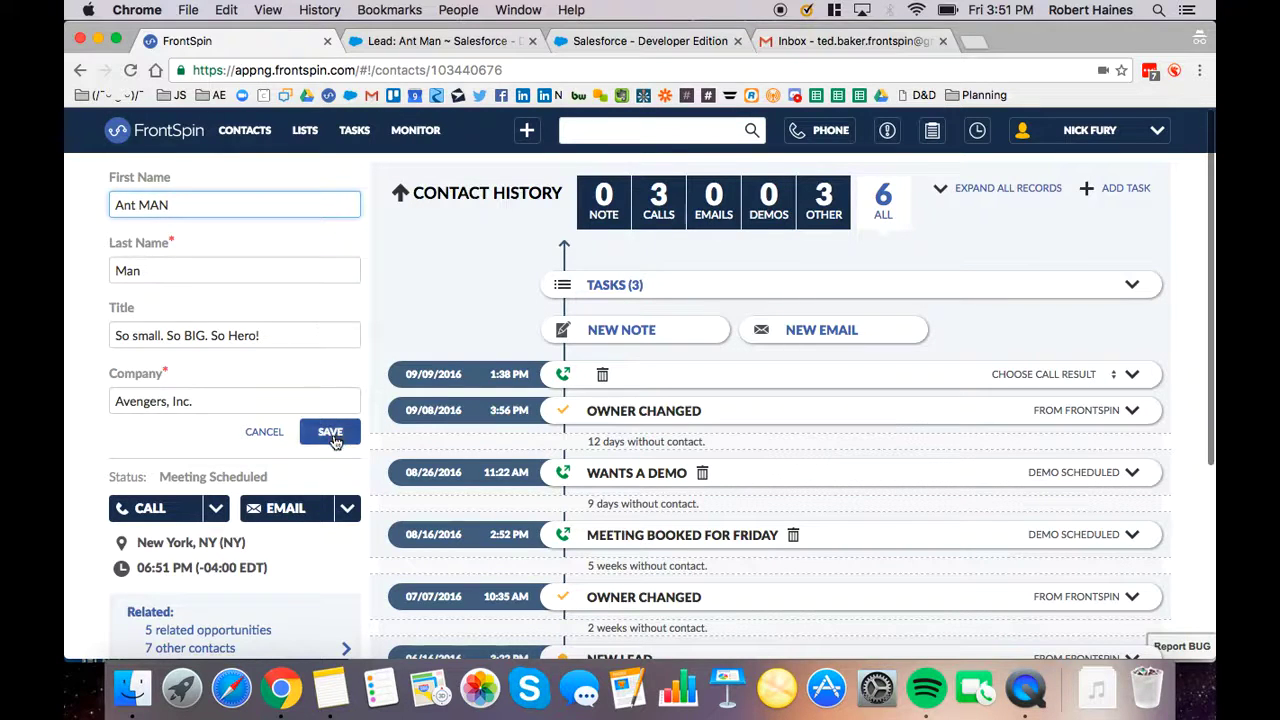
# - Switch to the Salesforce lead record and reload it to check the synced first name
pyautogui.click(393, 44)
pyautogui.click(130, 70)
pyautogui.click(131, 70)
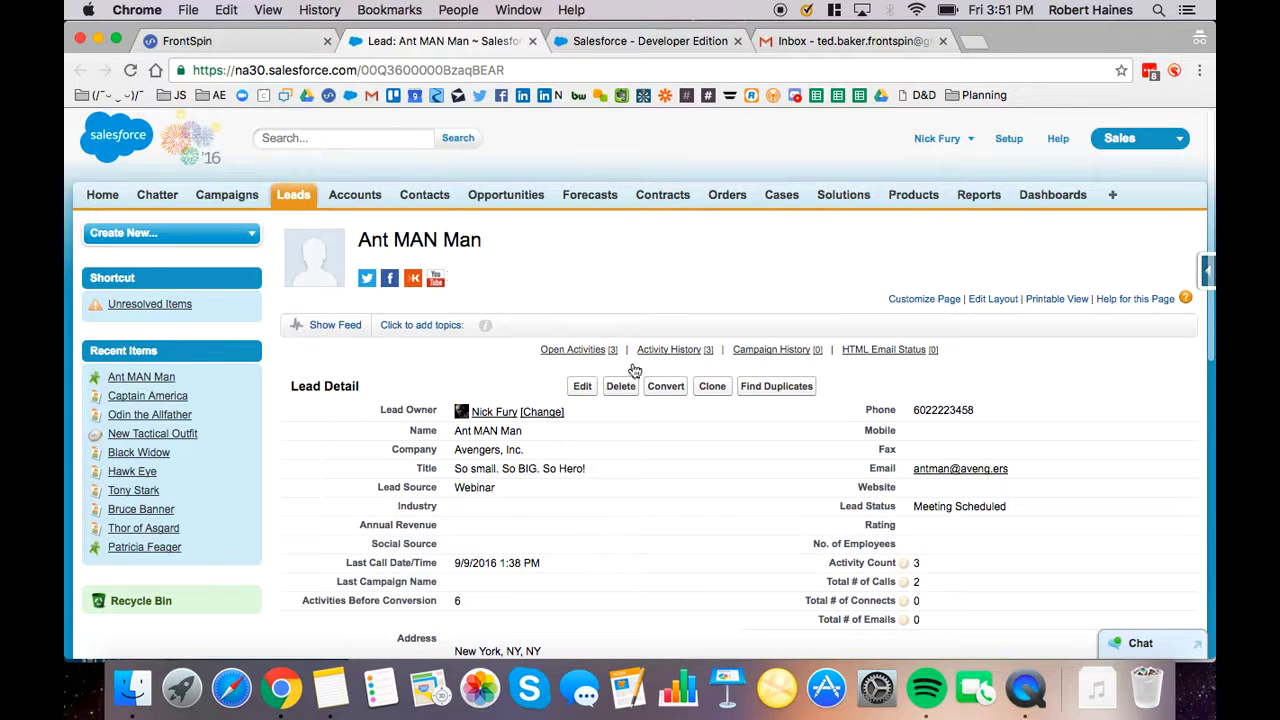
# - Edit the Salesforce lead, remove "MAN" from its first name and save it
pyautogui.click(588, 391)
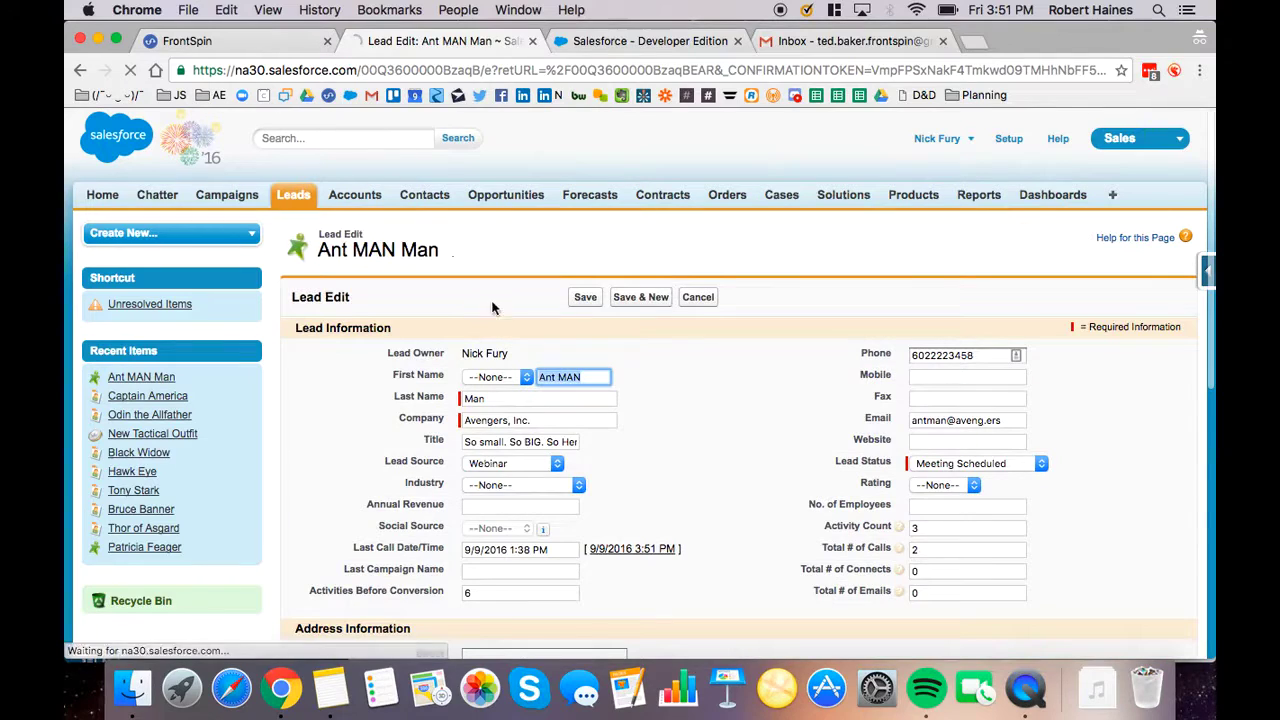
pyautogui.click(567, 376)
pyautogui.doubleClick(567, 376)
pyautogui.press('BackSpace')
pyautogui.click(586, 297)
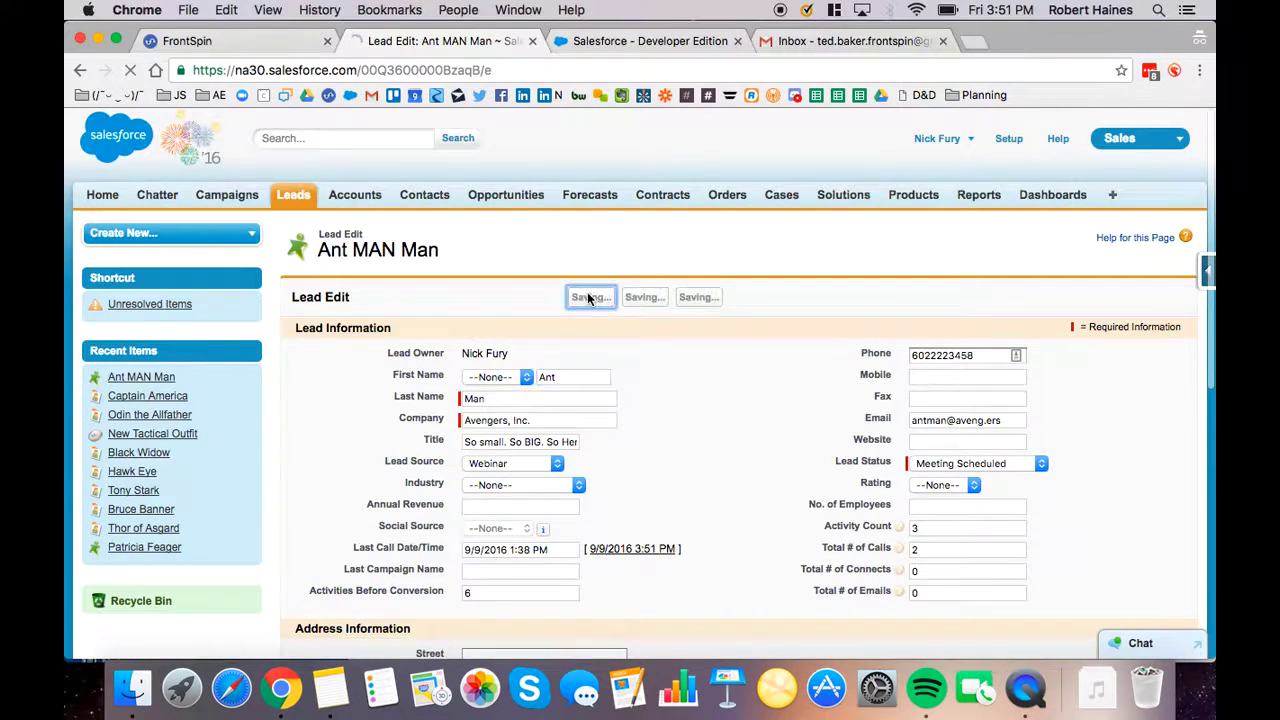
# - Switch to FrontSpin and reload the contact page to check the name edited in Salesforce
pyautogui.click(254, 43)
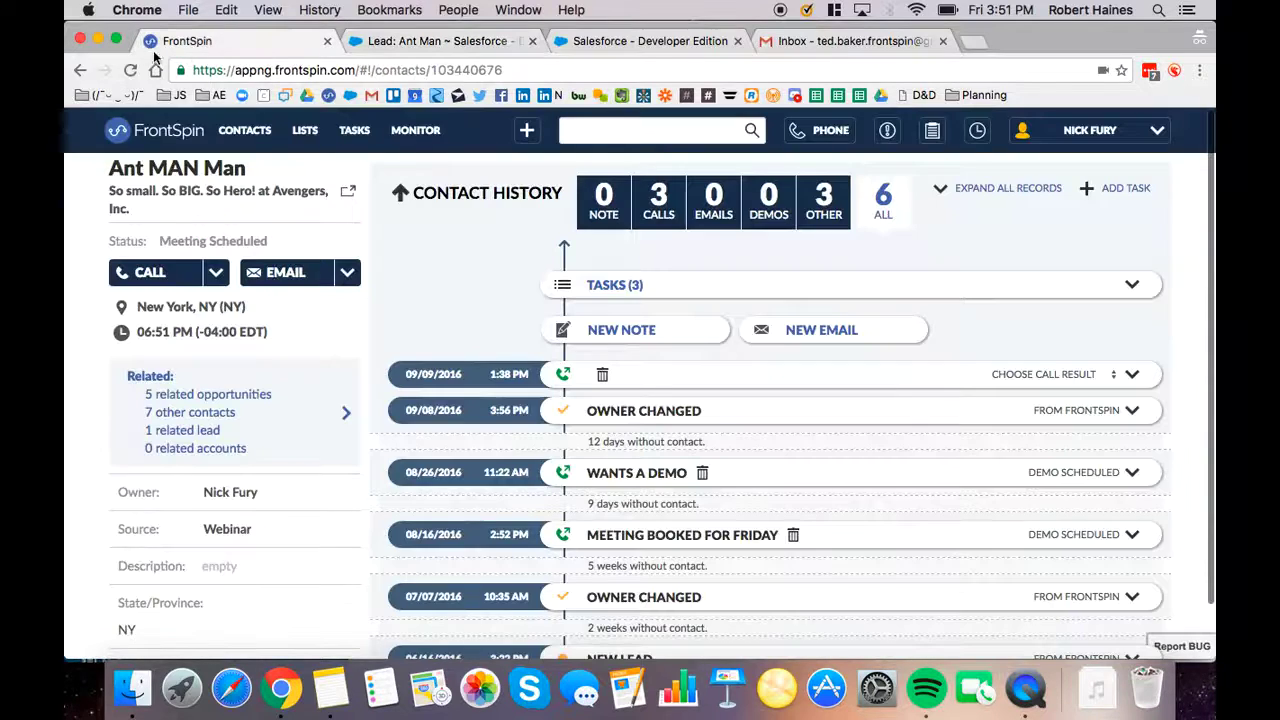
pyautogui.click(131, 72)
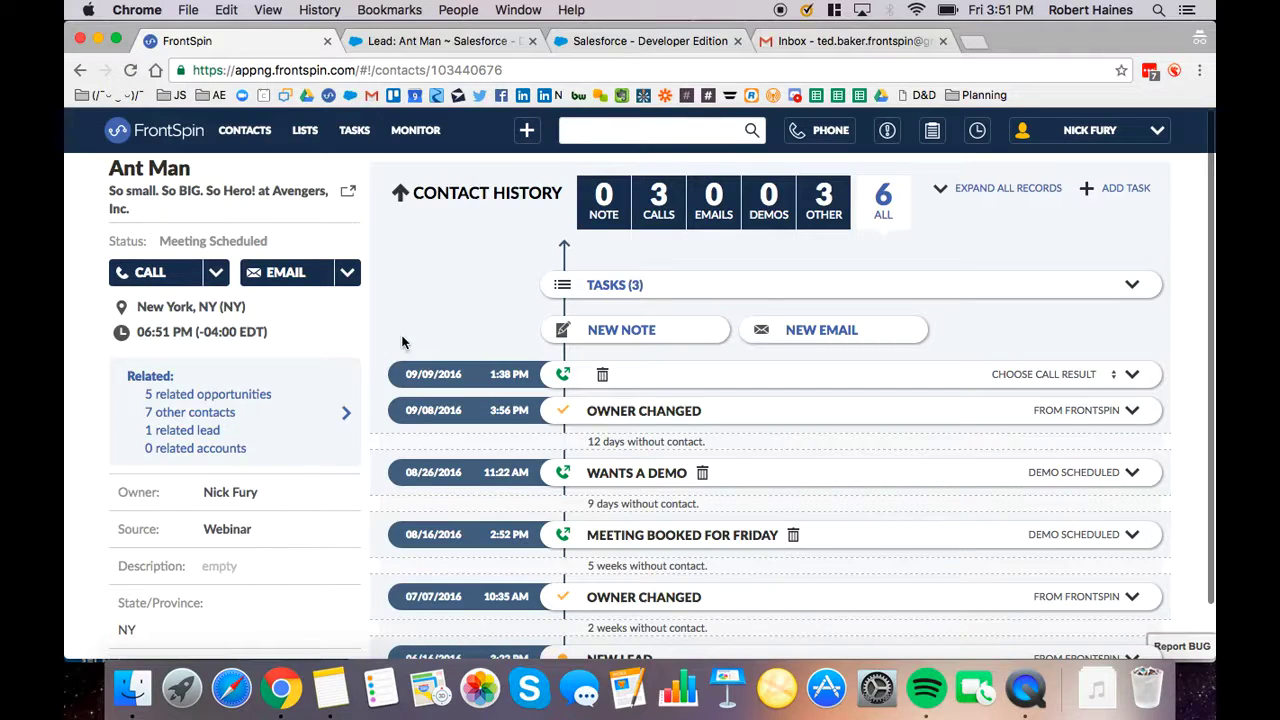
# - Open the integration sync settings, view the Salesforce account-linking login window and close it without signing in
pyautogui.click(1073, 141)
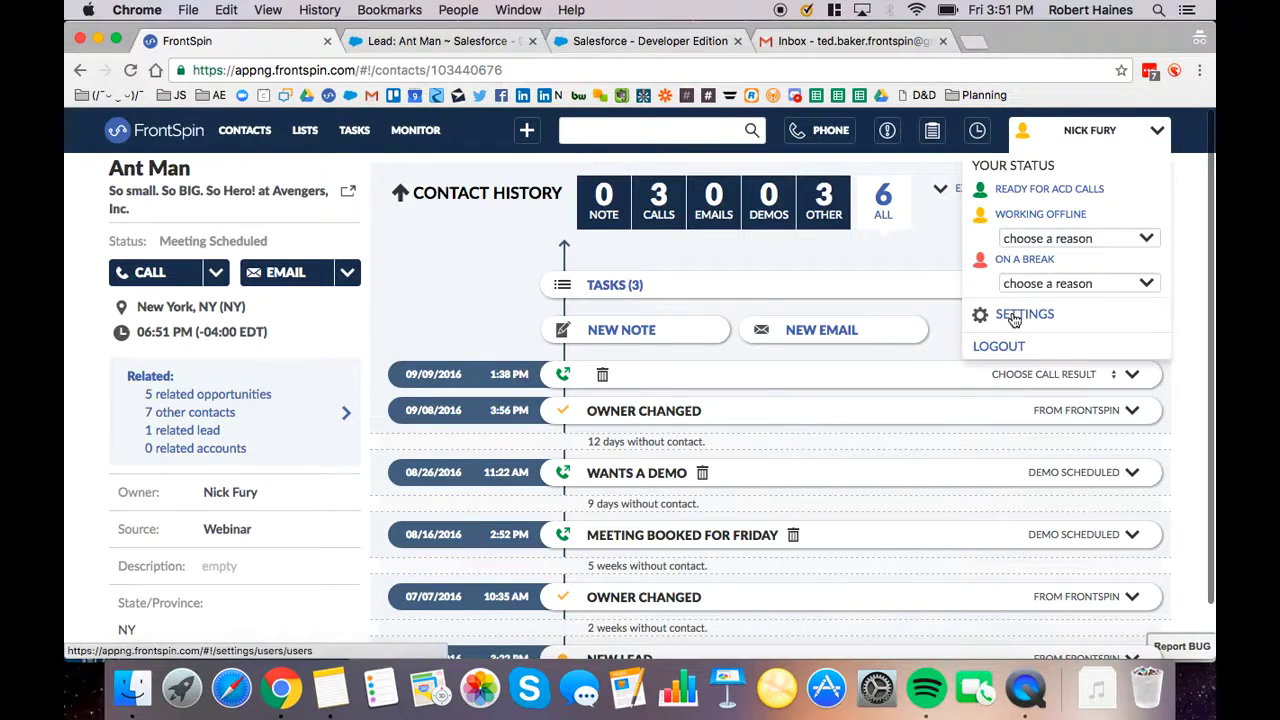
pyautogui.click(1007, 316)
pyautogui.click(209, 622)
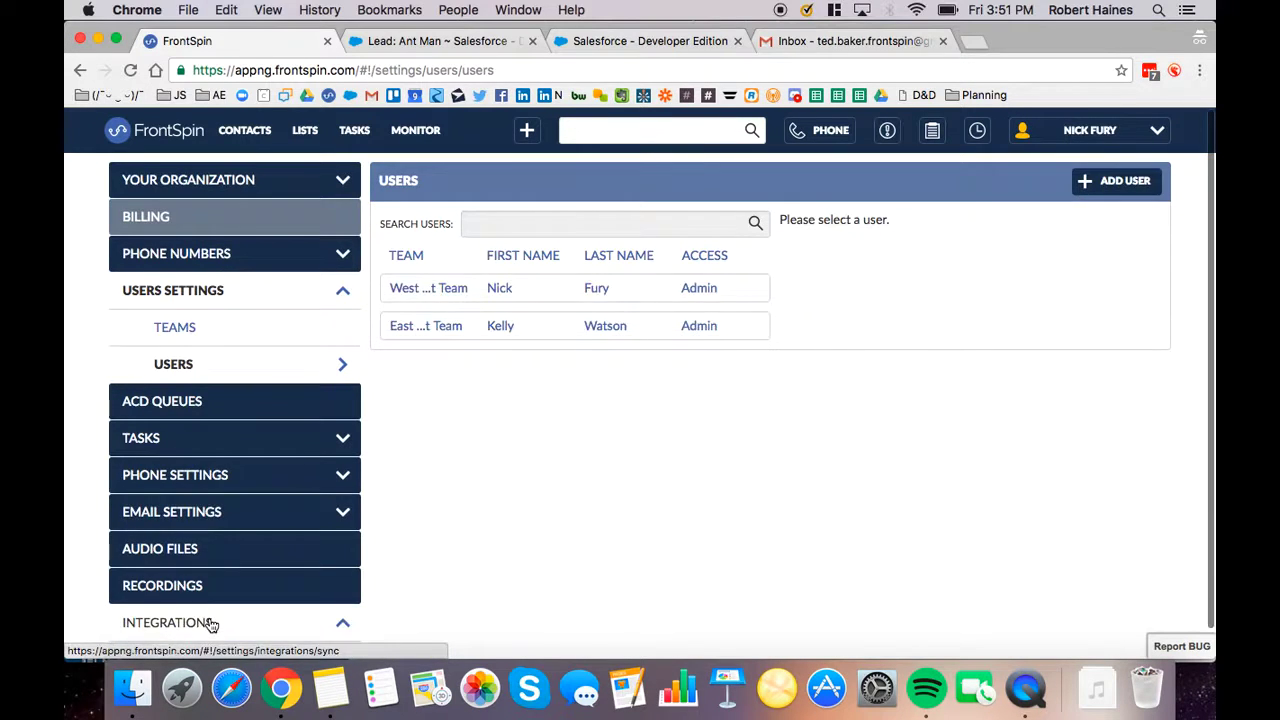
pyautogui.click(440, 286)
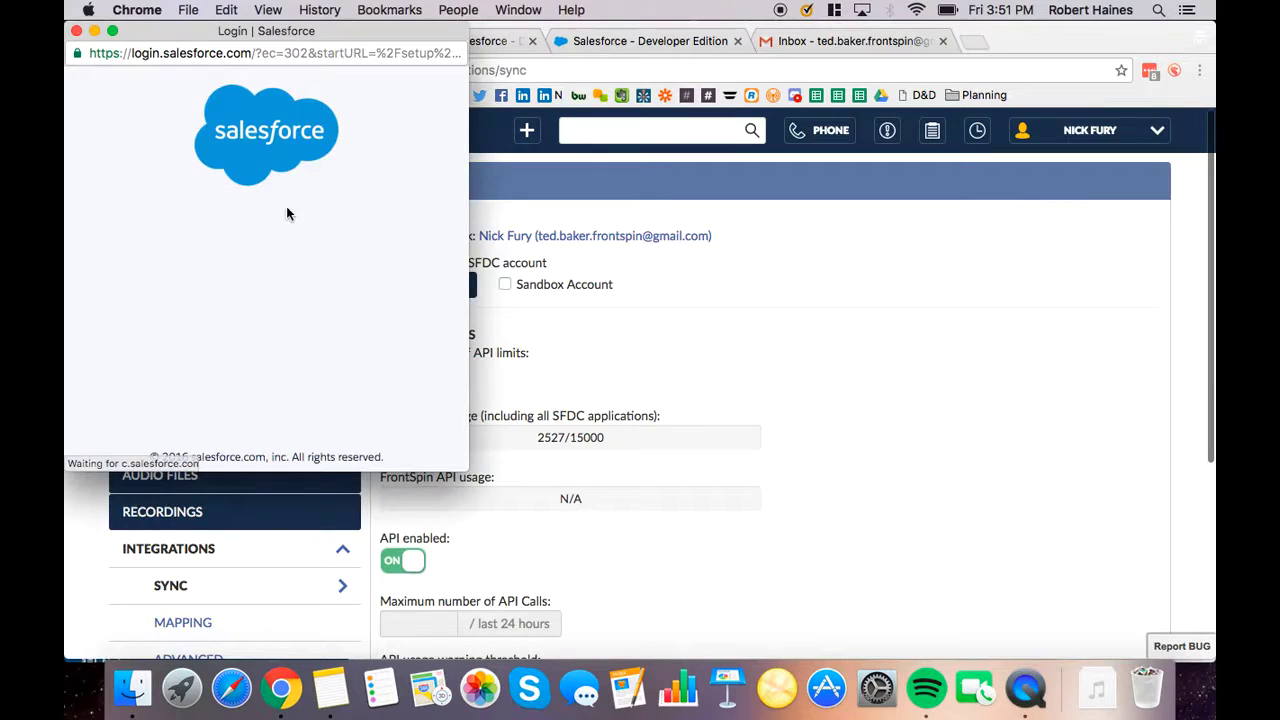
pyautogui.click(77, 31)
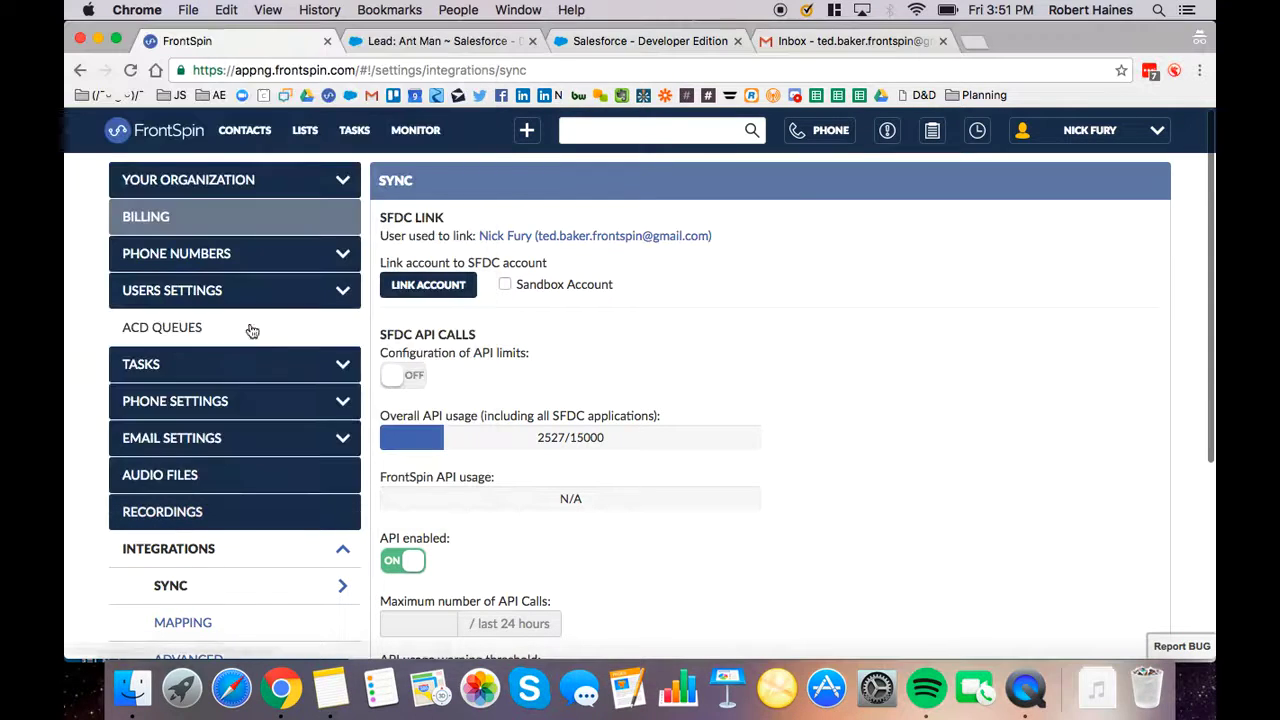
# - Map the Salesforce lead fields Address, Campaign and Country to FrontSpin in the integration mapping settings
pyautogui.click(233, 628)
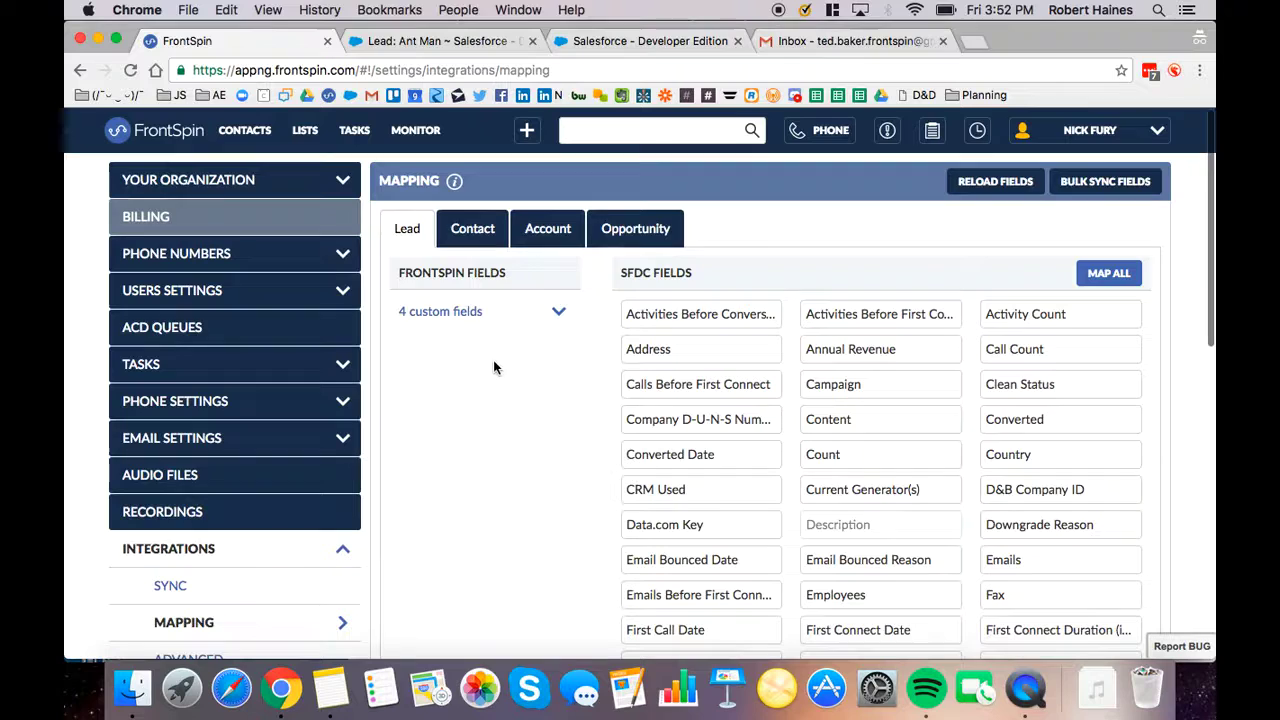
pyautogui.scroll(-1, 509, 383)
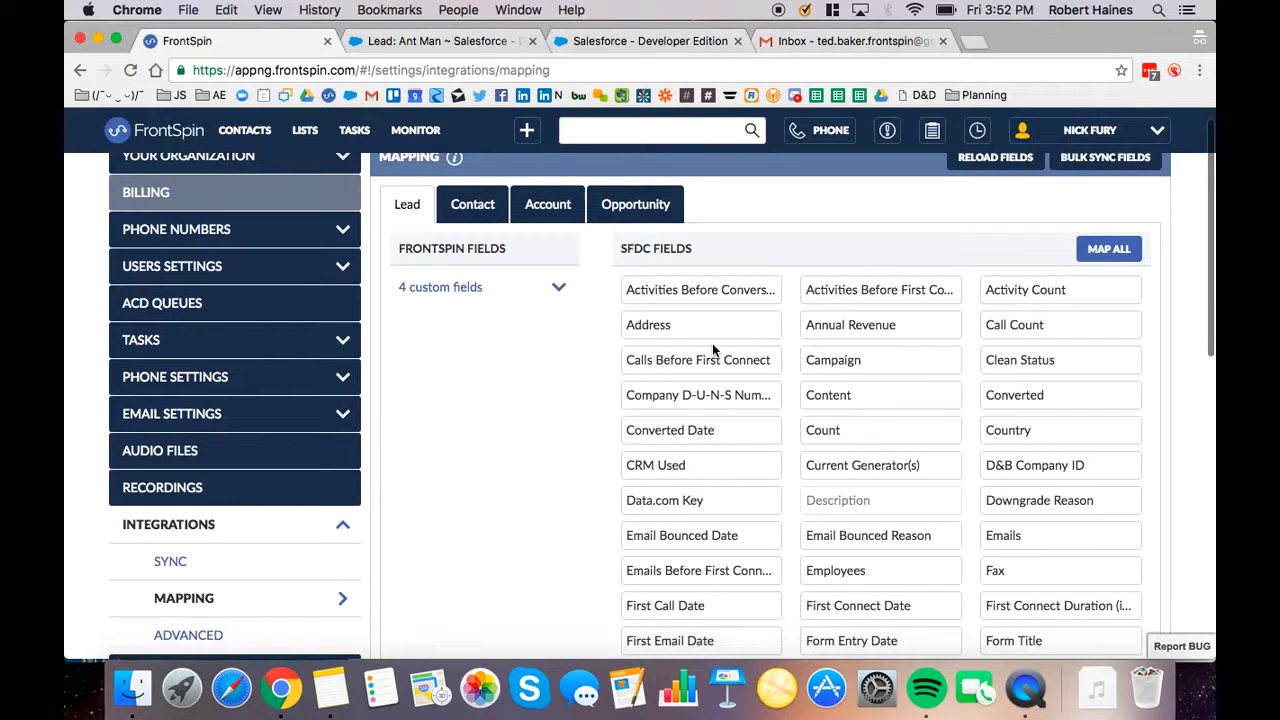
pyautogui.click(768, 325)
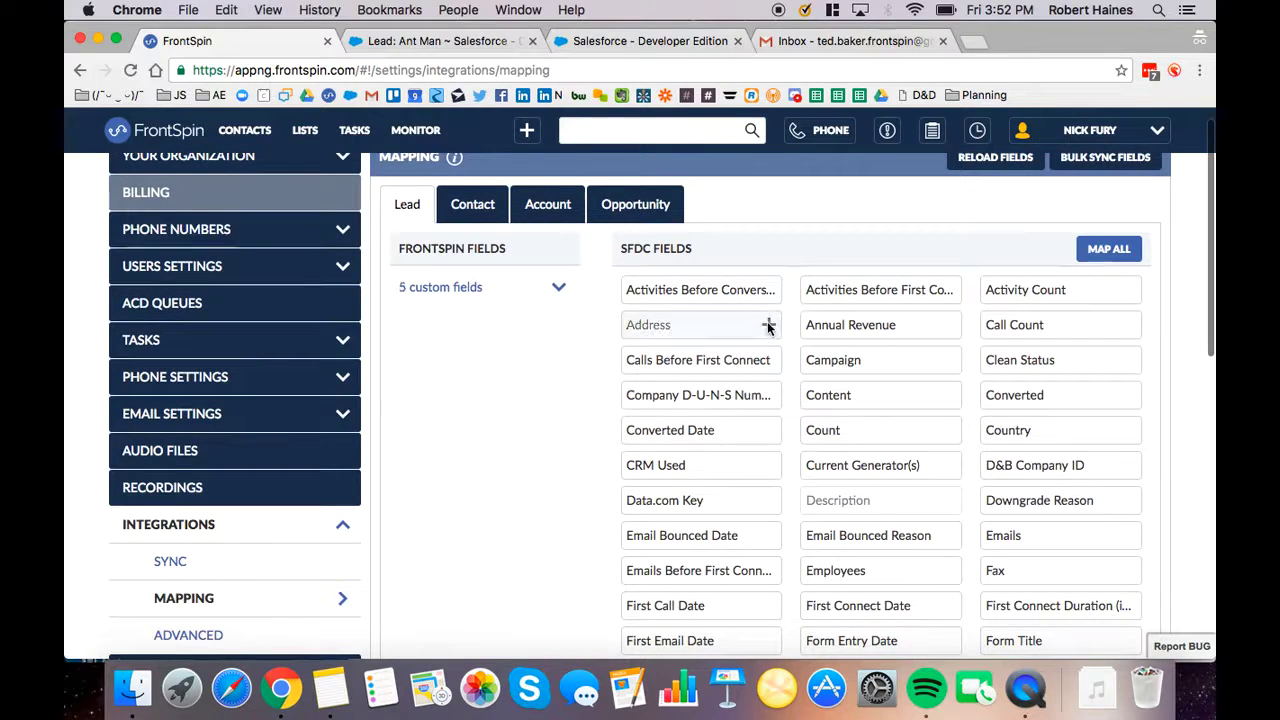
pyautogui.click(944, 360)
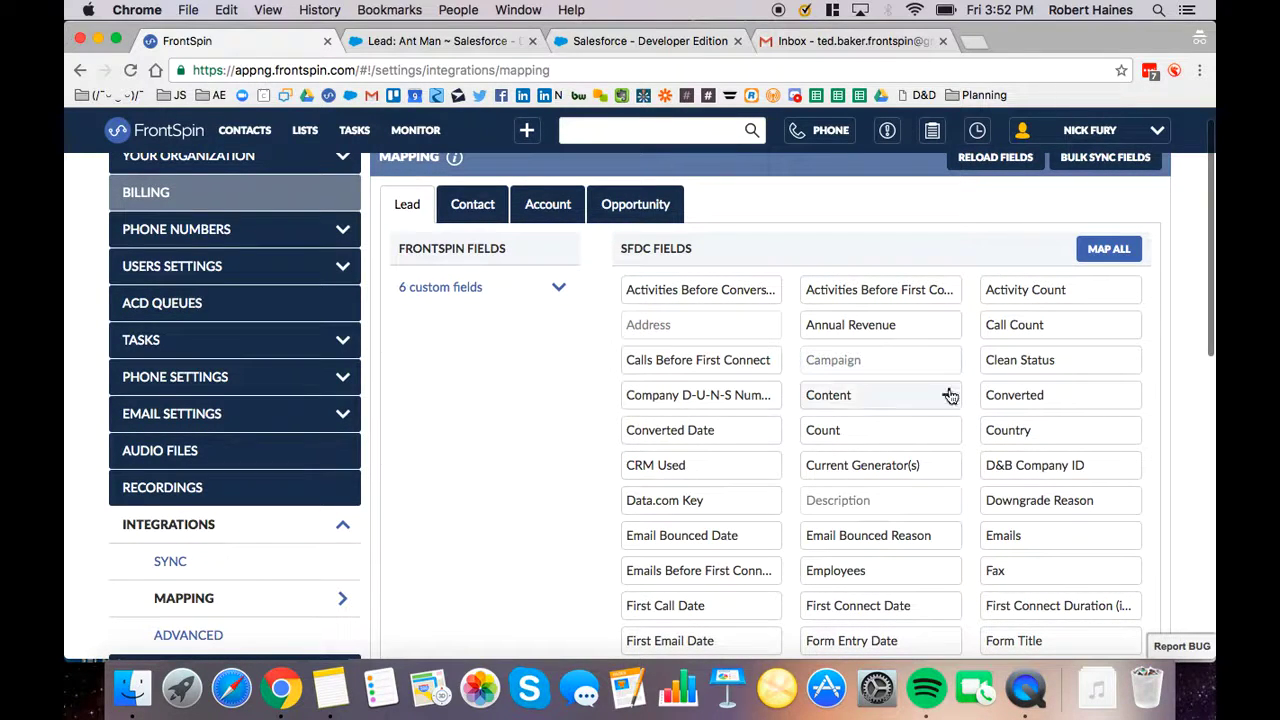
pyautogui.click(1128, 430)
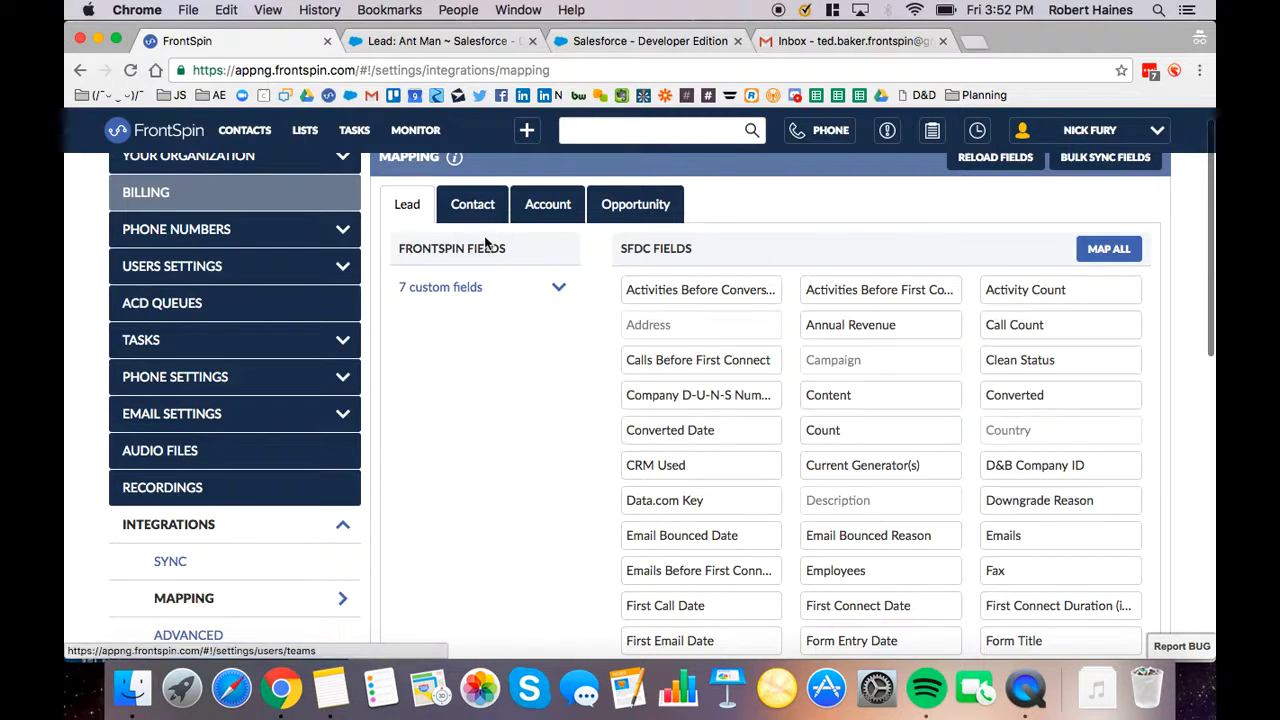
# - View the field mappings for contacts, accounts and opportunities
pyautogui.click(490, 206)
pyautogui.click(545, 206)
pyautogui.click(635, 208)
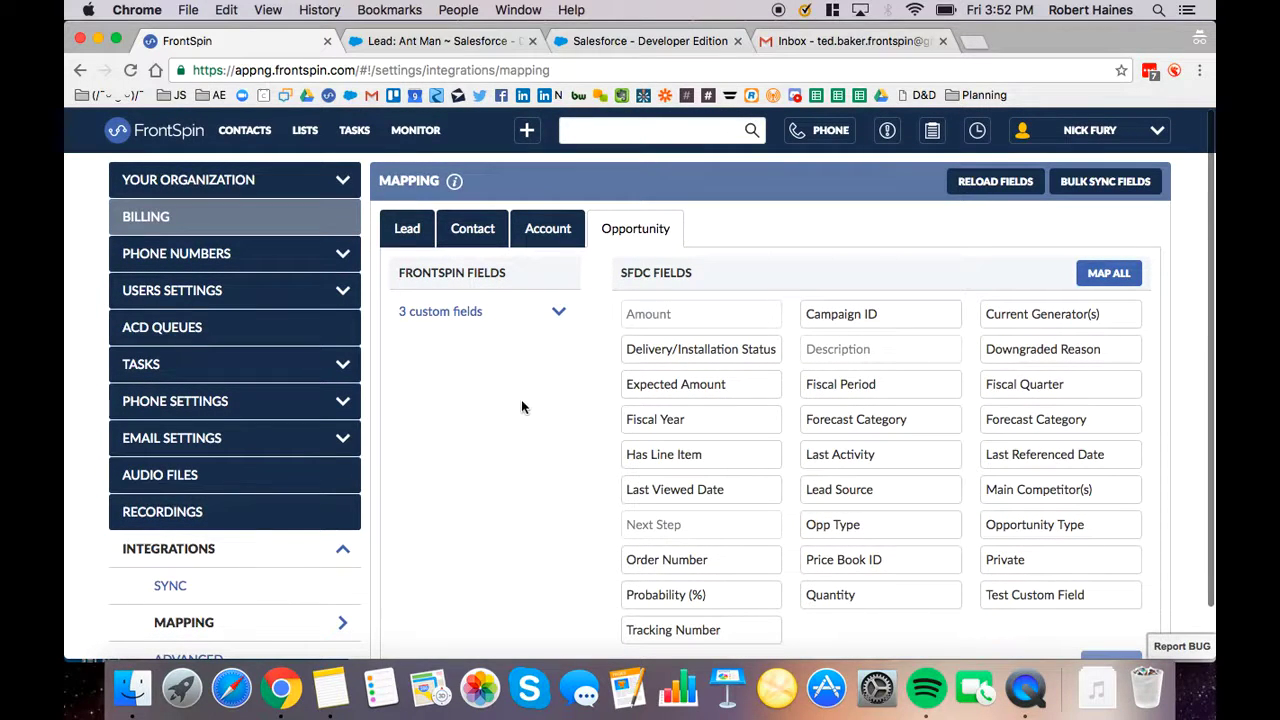
# - In the call management settings, set the power dialer to wait 30 seconds before calling the next record
pyautogui.click(263, 415)
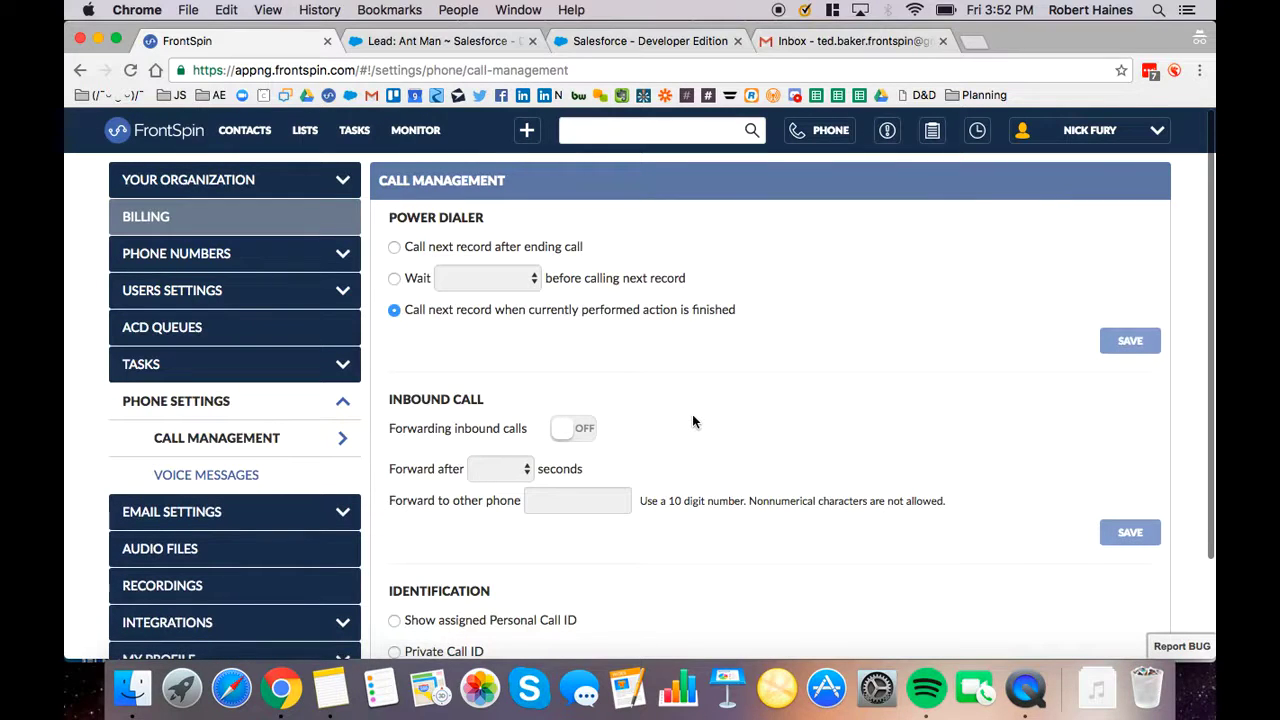
pyautogui.scroll(-1, 761, 420)
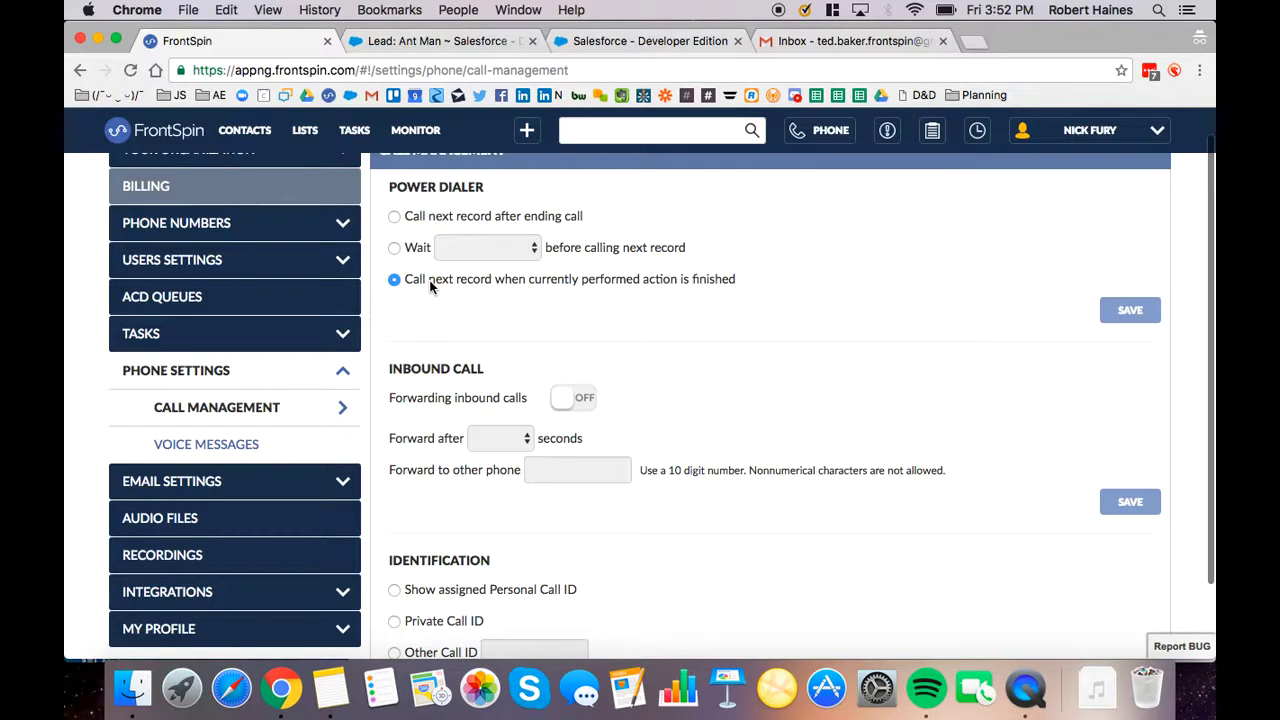
pyautogui.click(394, 248)
pyautogui.click(471, 254)
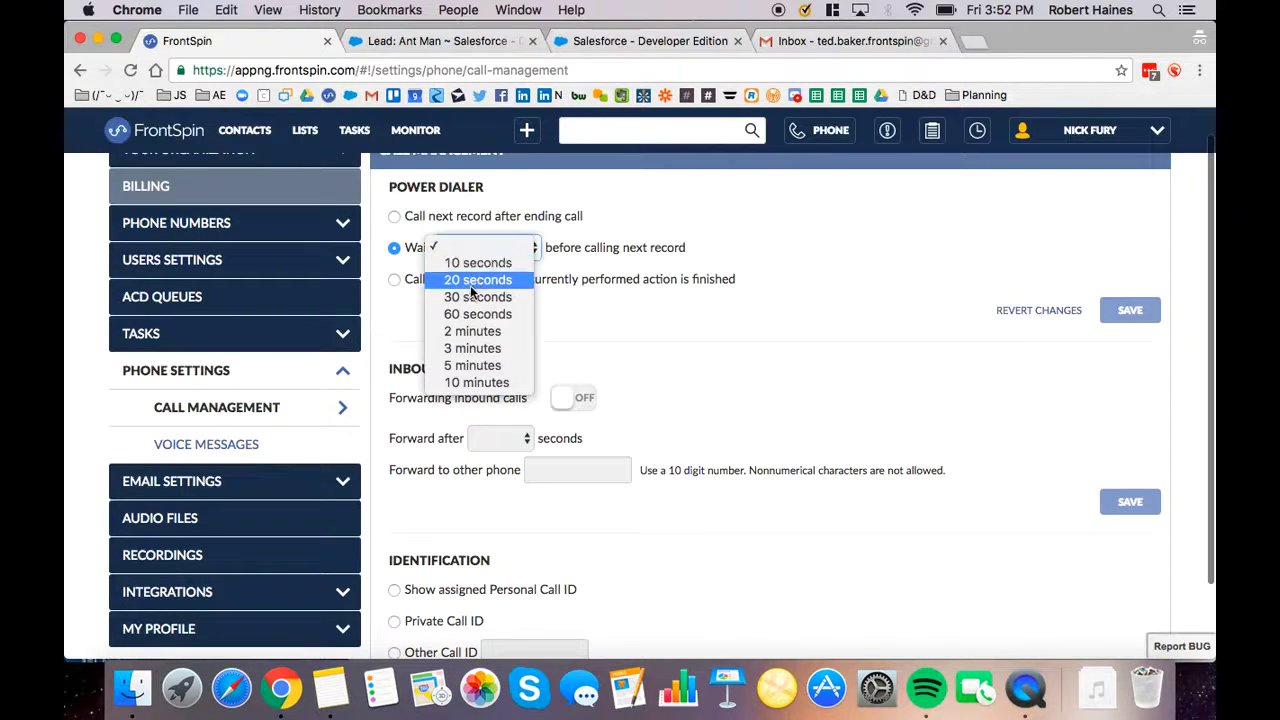
pyautogui.click(475, 297)
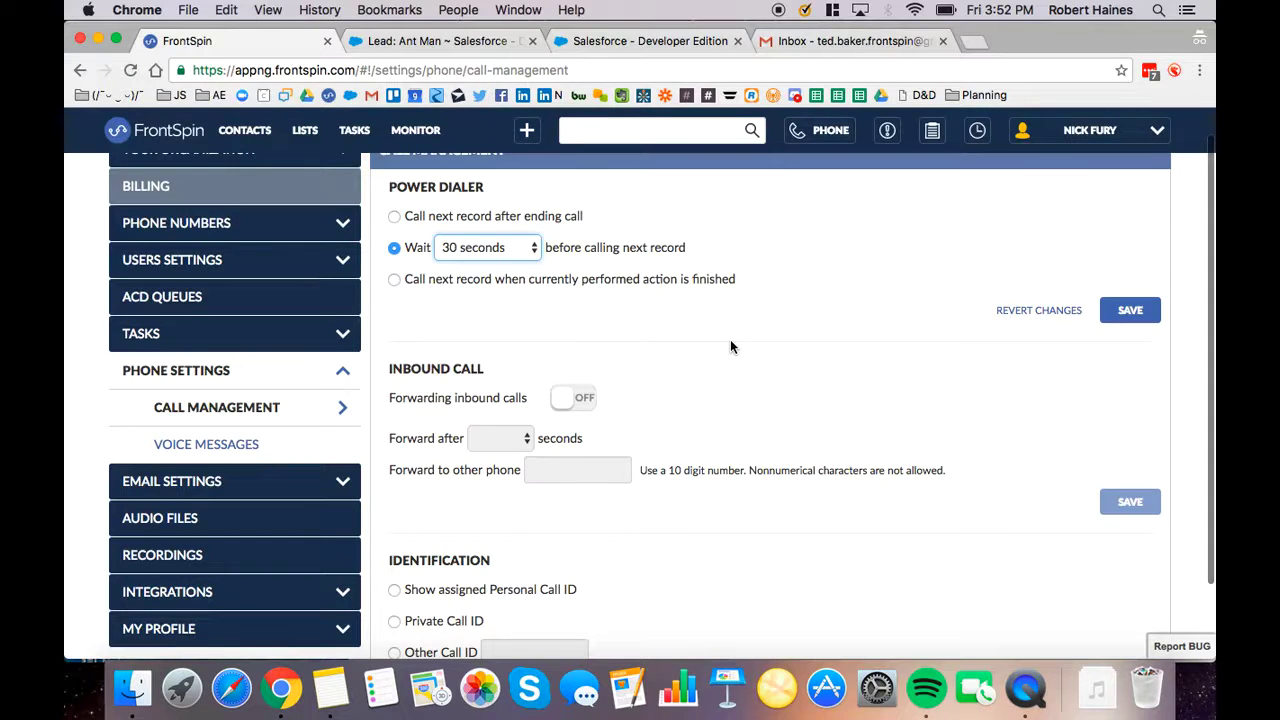
# - Select Private Call ID as the caller identification in the call management settings
pyautogui.scroll(1, 731, 346)
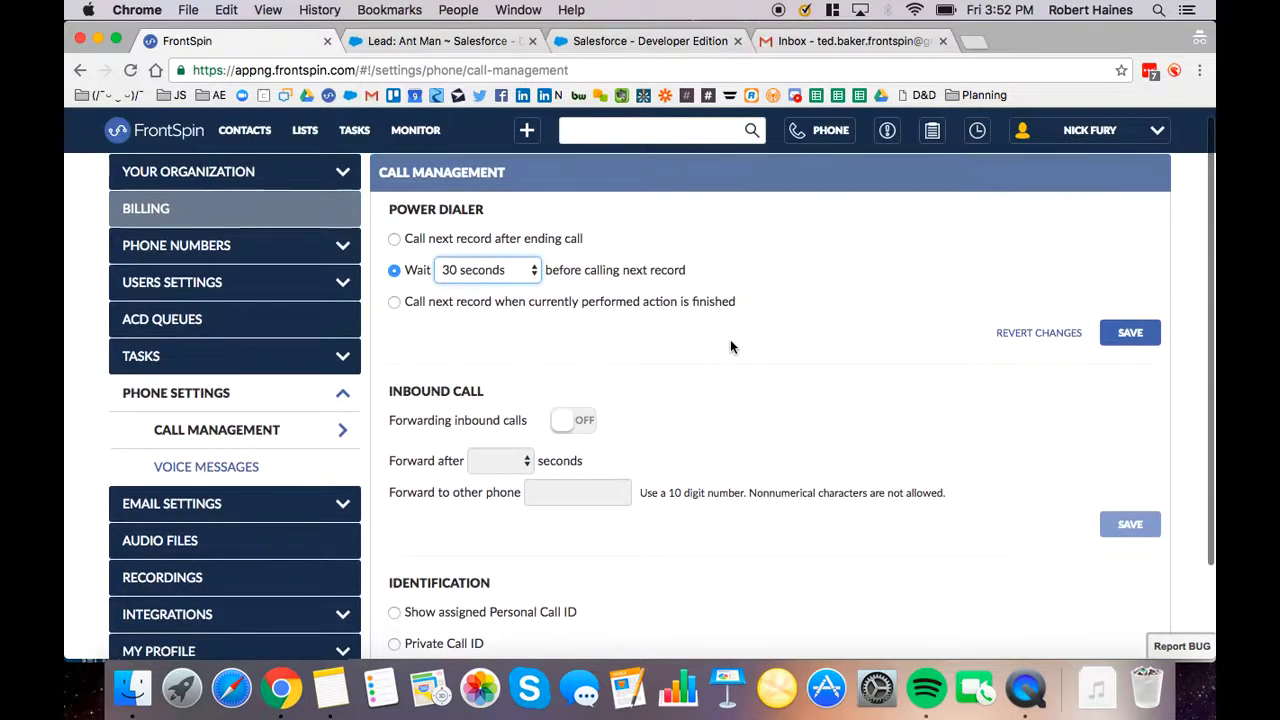
pyautogui.scroll(-5, 731, 346)
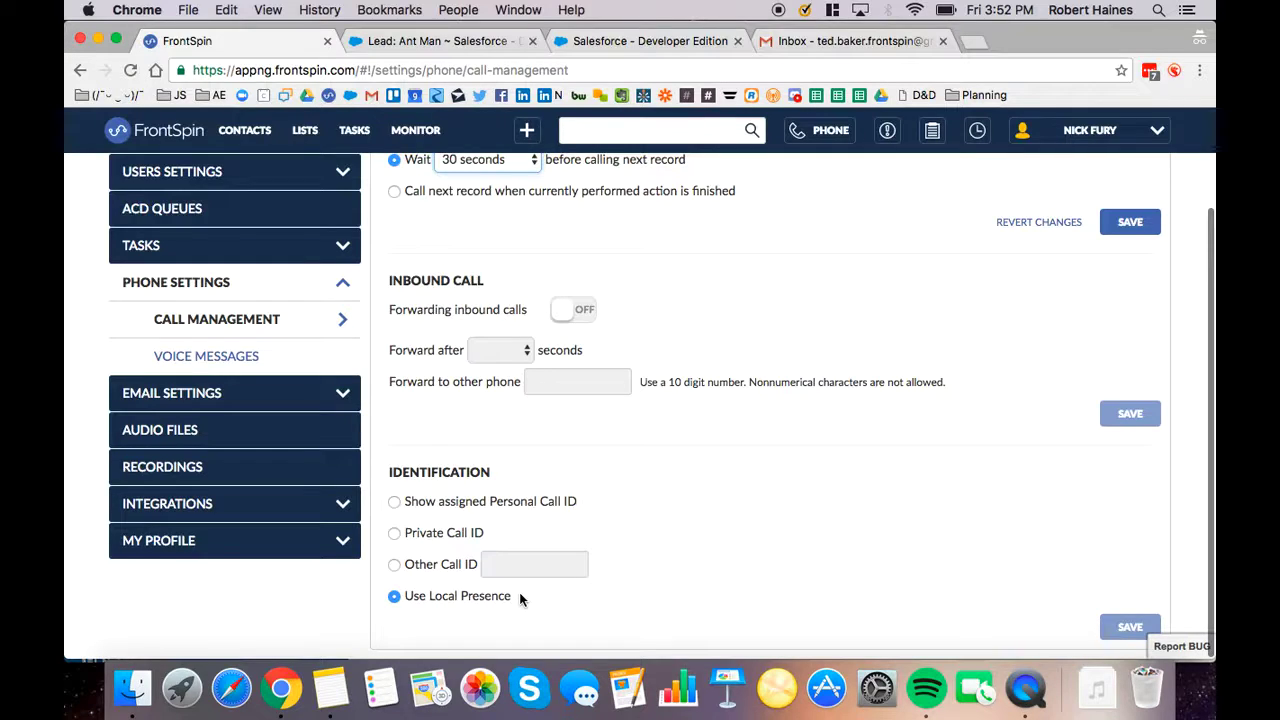
pyautogui.click(394, 503)
pyautogui.click(392, 534)
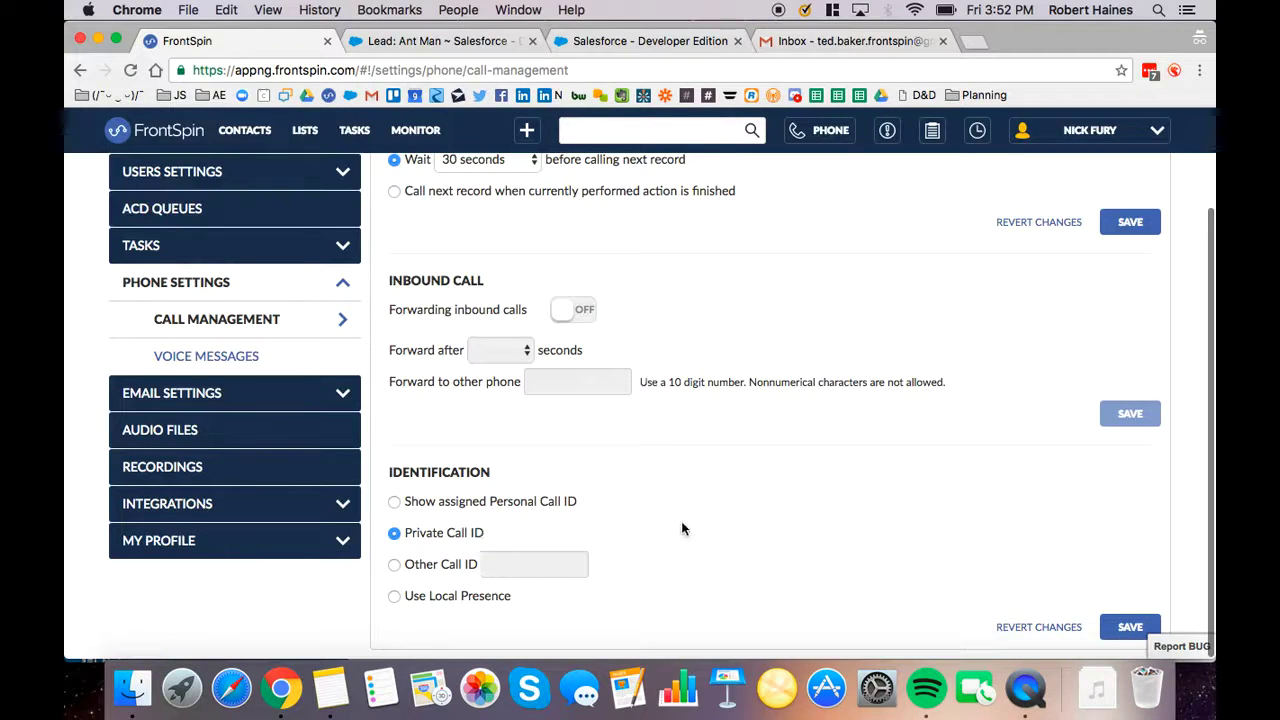
# - Review the prerecorded voice messages in the phone settings and return to the lists overview
pyautogui.scroll(1, 681, 525)
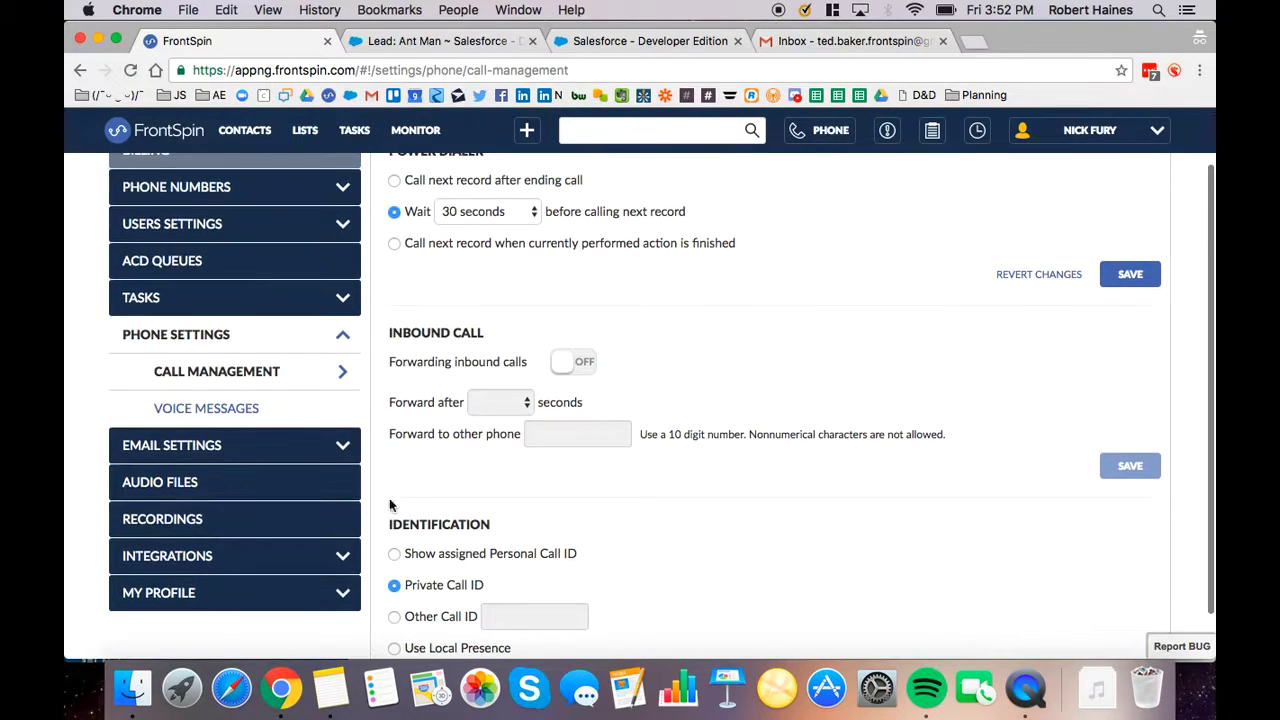
pyautogui.click(277, 411)
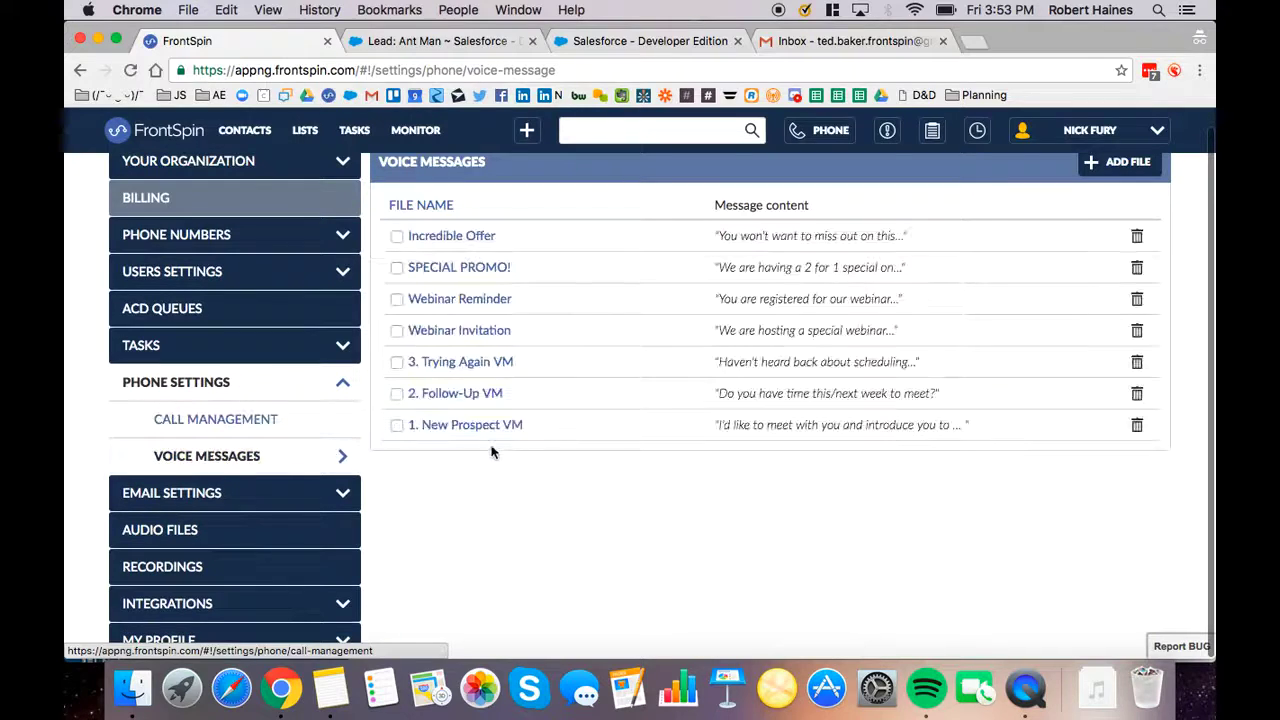
pyautogui.scroll(1, 465, 474)
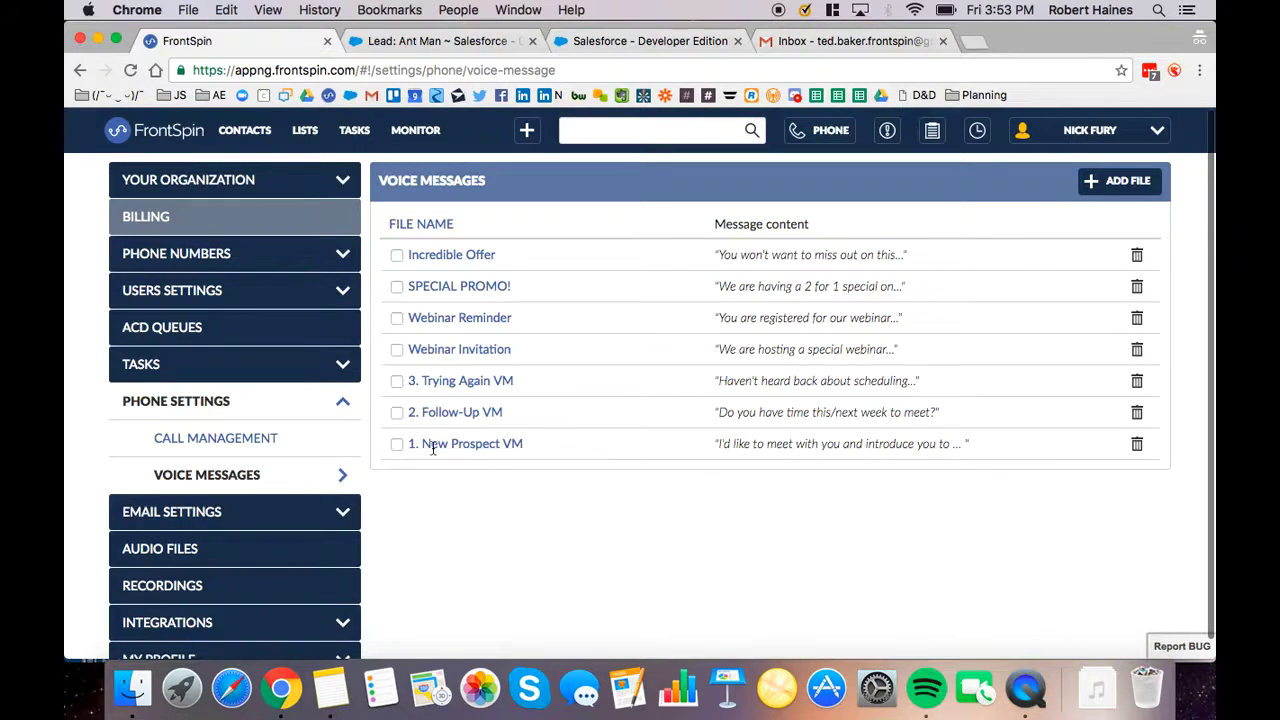
pyautogui.click(305, 130)
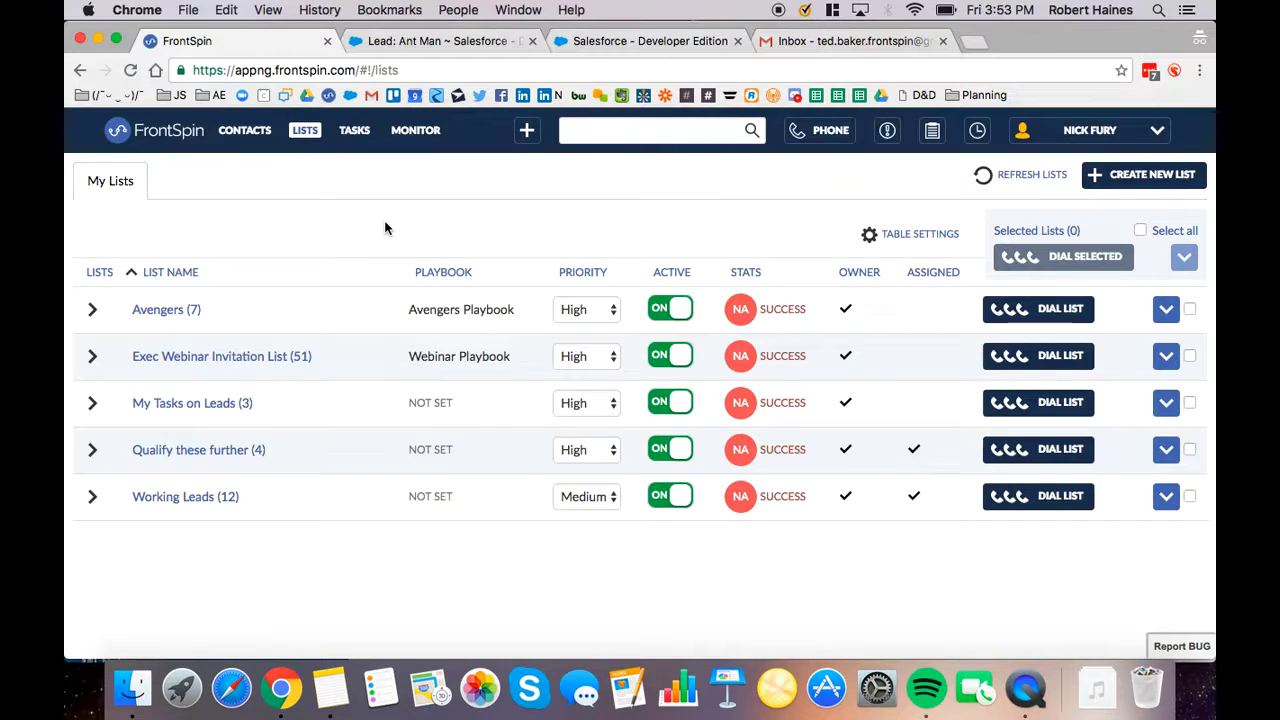
# - Open the monitoring archive of other calls and select the signed-in user as the user to show
pyautogui.click(415, 131)
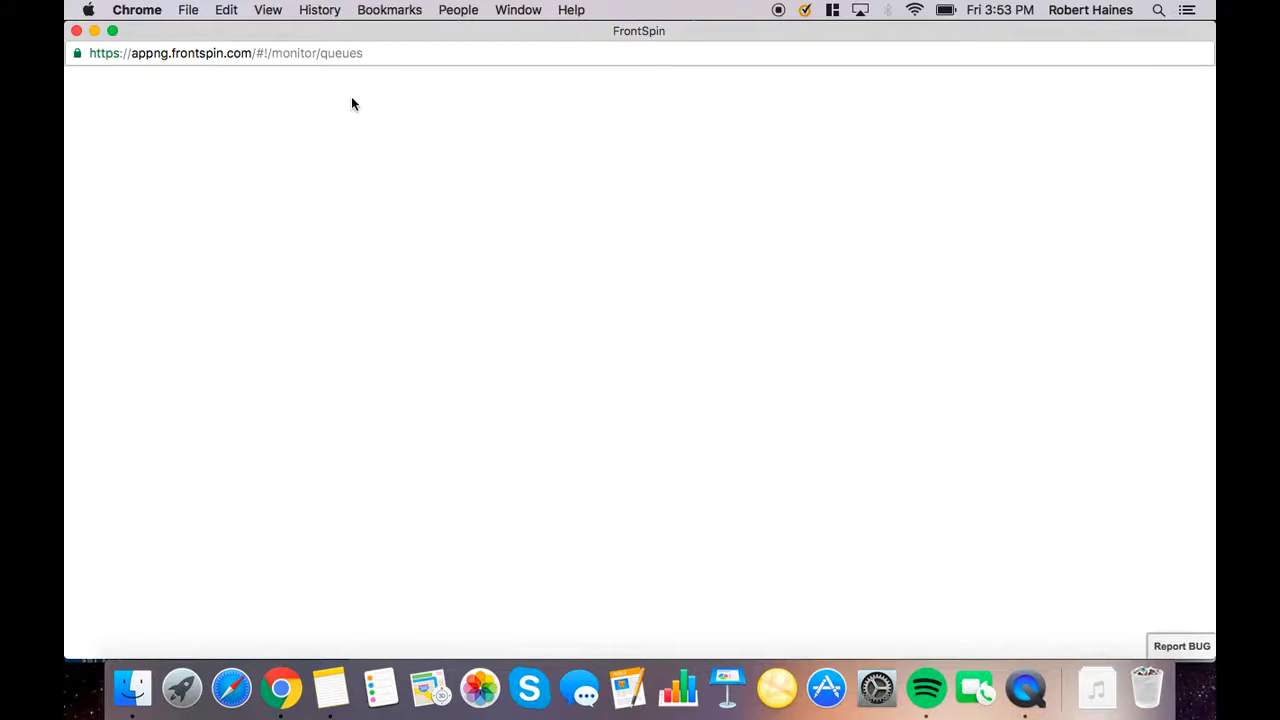
pyautogui.click(460, 95)
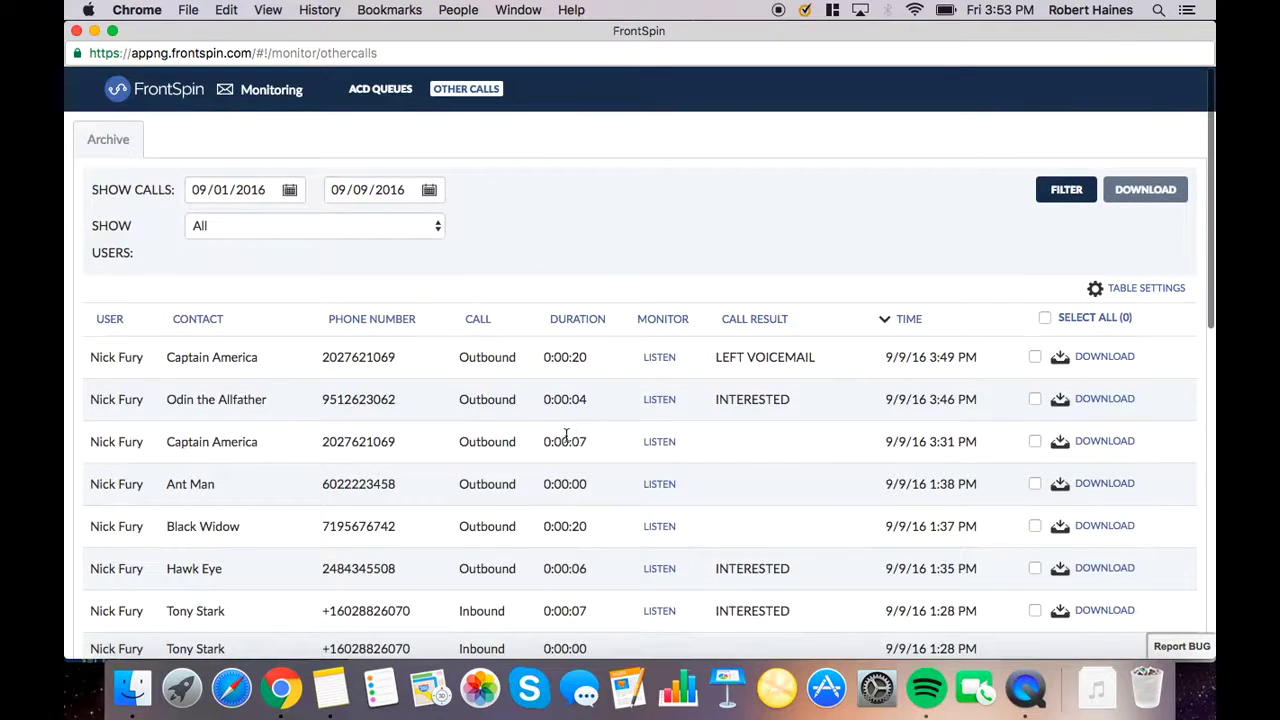
pyautogui.click(309, 226)
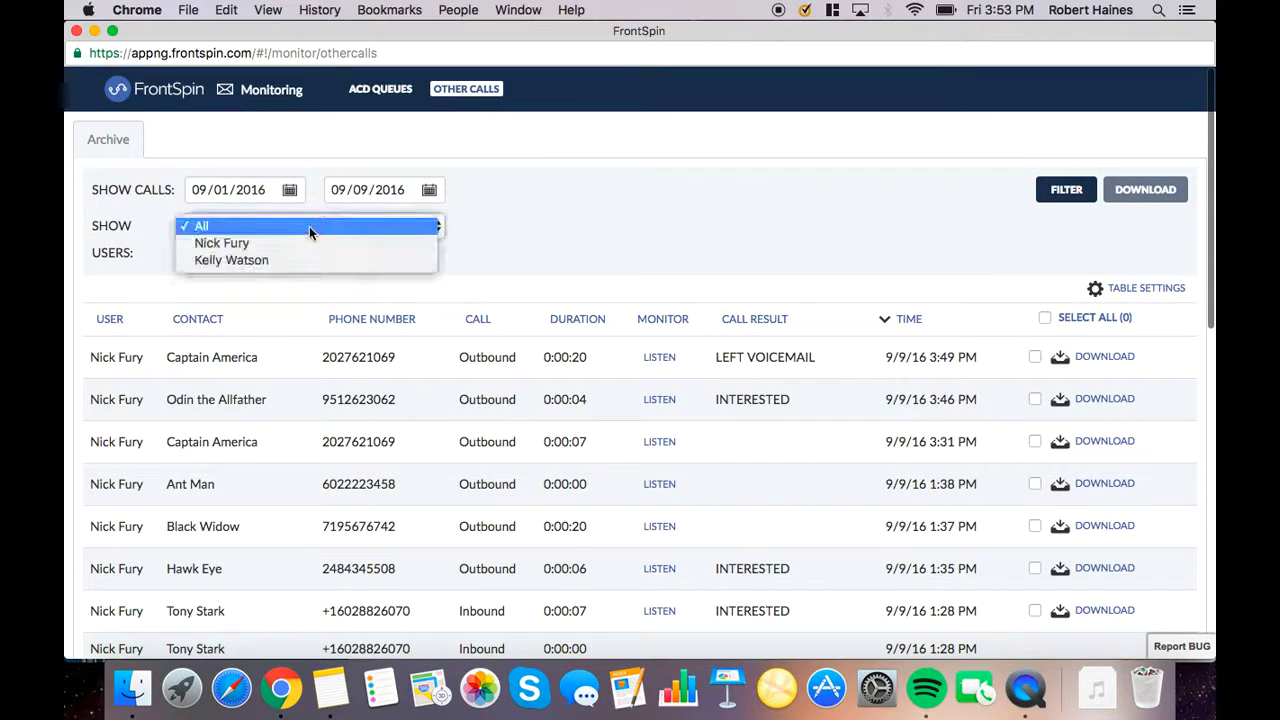
pyautogui.click(240, 243)
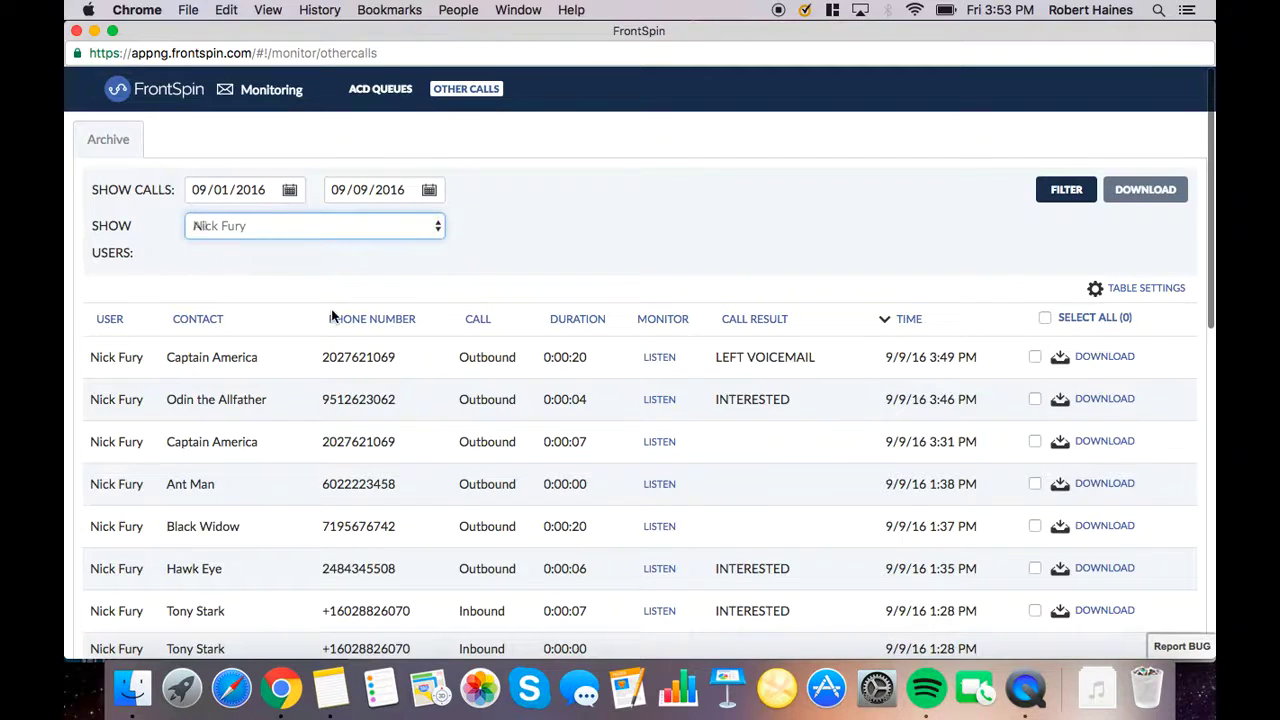
# - Play and pause the recording of the 9/9/16 3:46 PM outbound call, and select that recording for download
pyautogui.click(670, 401)
pyautogui.click(600, 401)
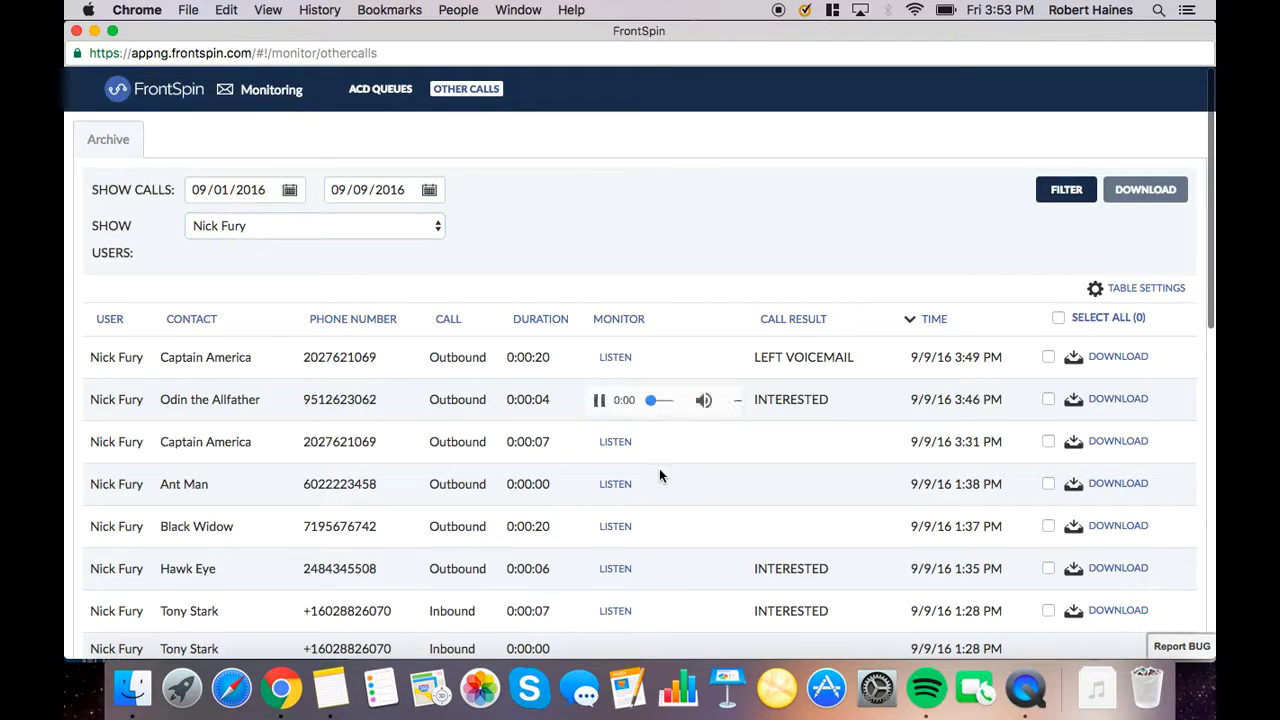
pyautogui.click(601, 402)
pyautogui.click(1048, 399)
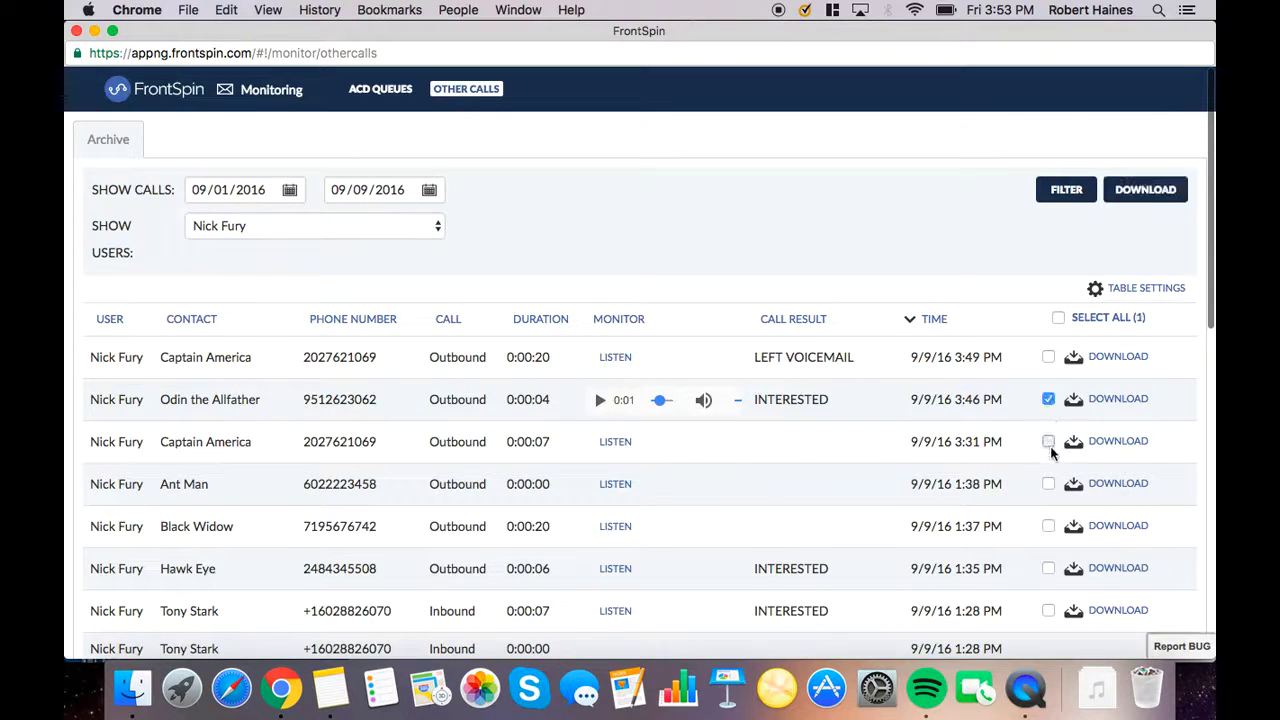